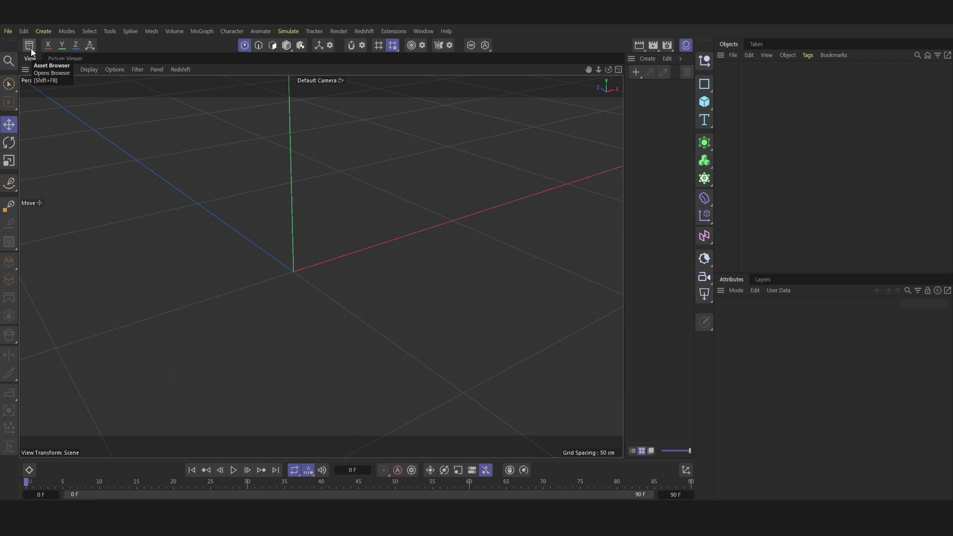
# Add a Segment line from the Asset Browser's node assets
pyautogui.click(31, 49)
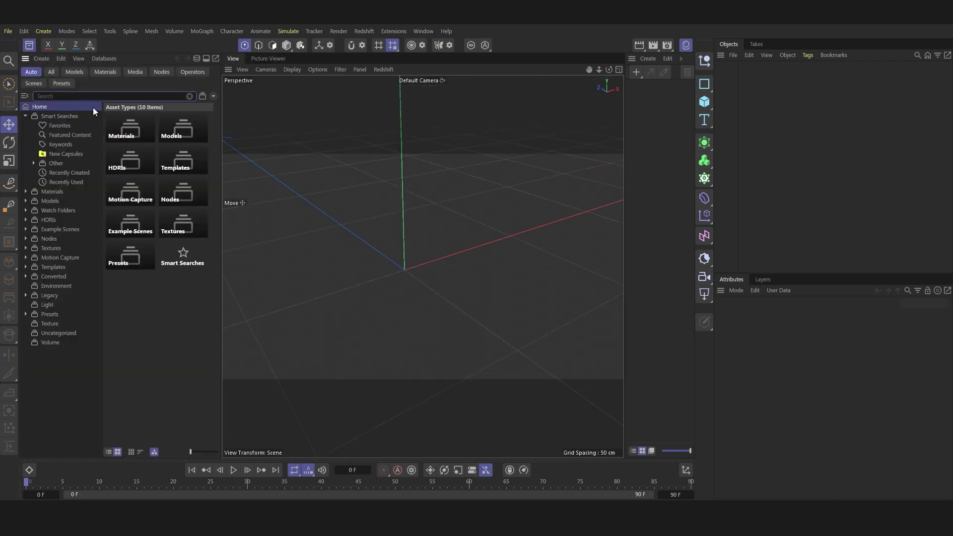
pyautogui.click(161, 72)
pyautogui.write('se')
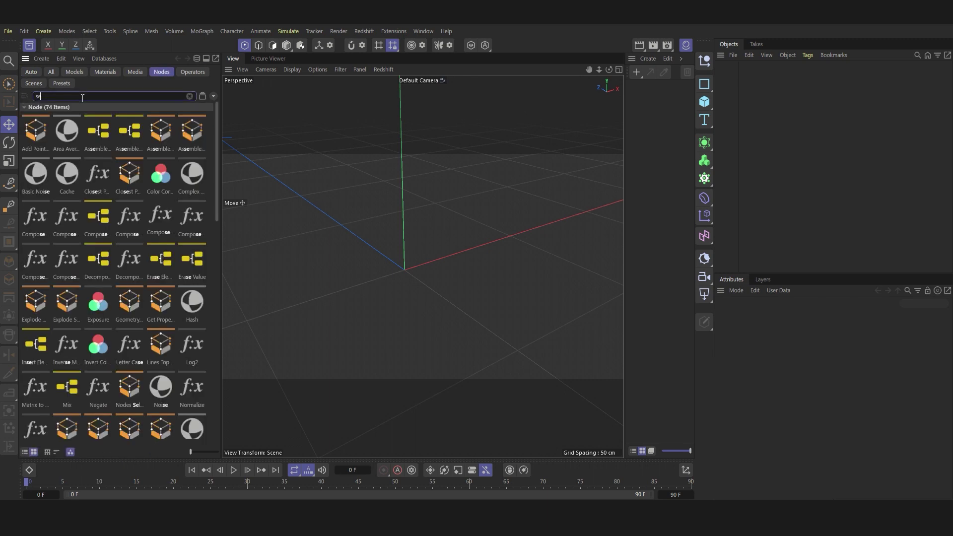
pyautogui.write('g')
pyautogui.doubleClick(98, 240)
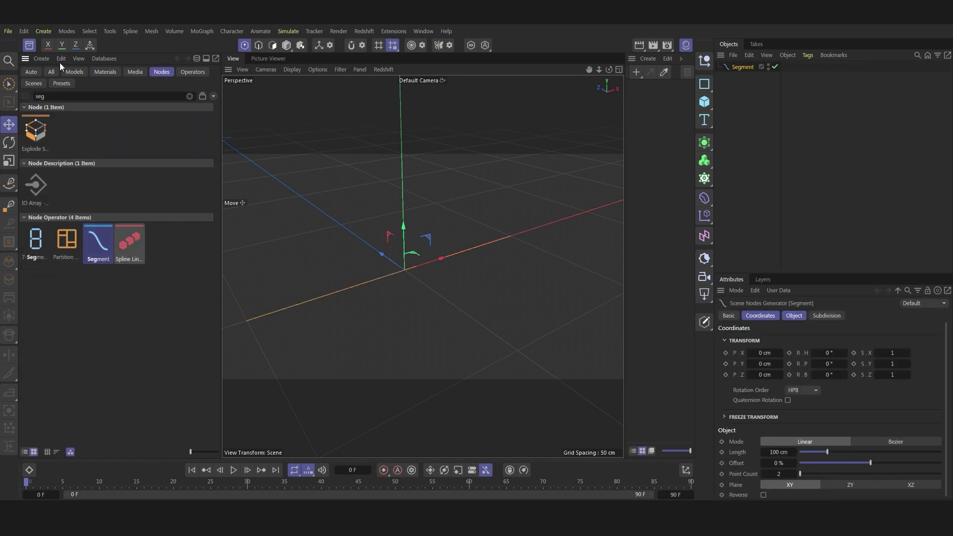
pyautogui.click(28, 49)
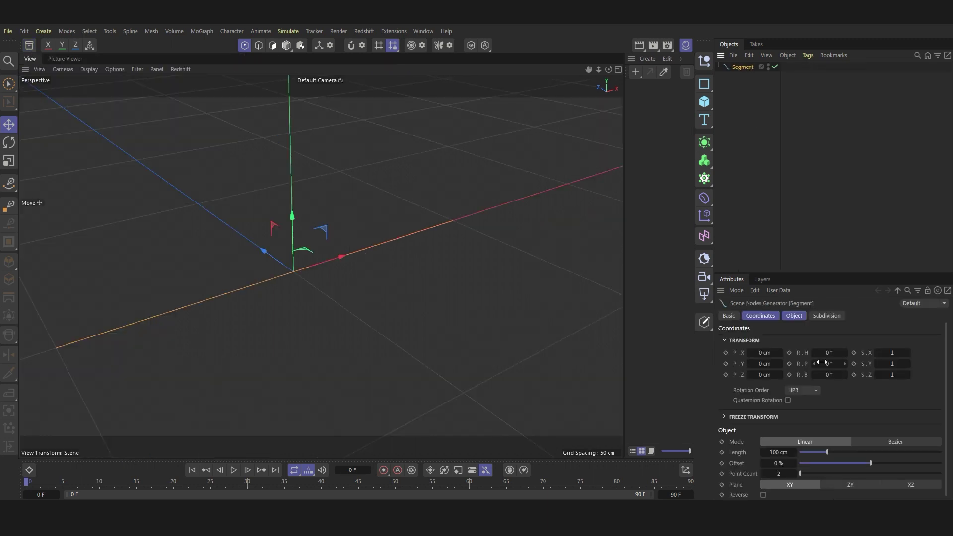
# Clone the Segment in Grid mode: 30 copies along Z, spaced 3 cm apart
pyautogui.keyDown('alt'); pyautogui.moveTo(287, 281); pyautogui.dragTo(301, 280, button='middle'); pyautogui.keyUp('alt')
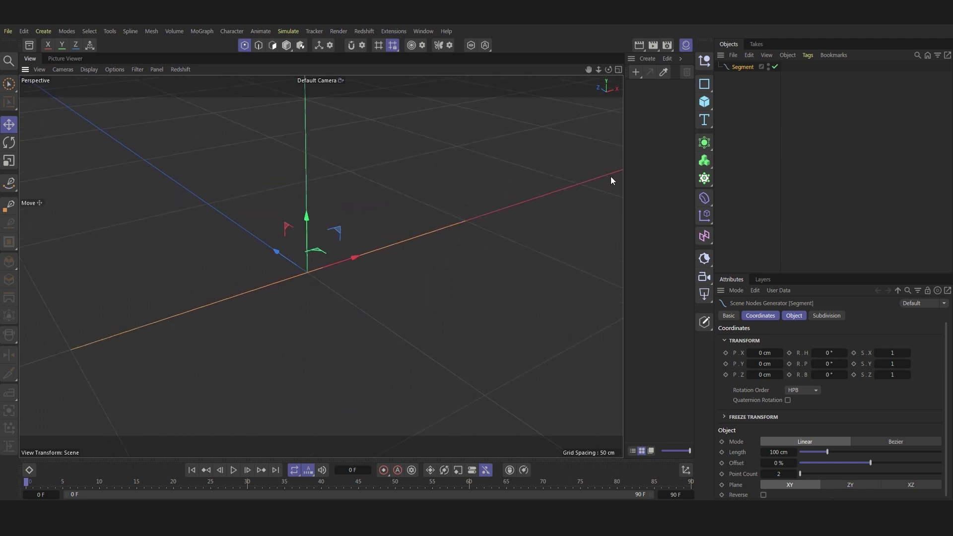
pyautogui.keyDown('alt'); pyautogui.click(706, 185); pyautogui.keyUp('alt')
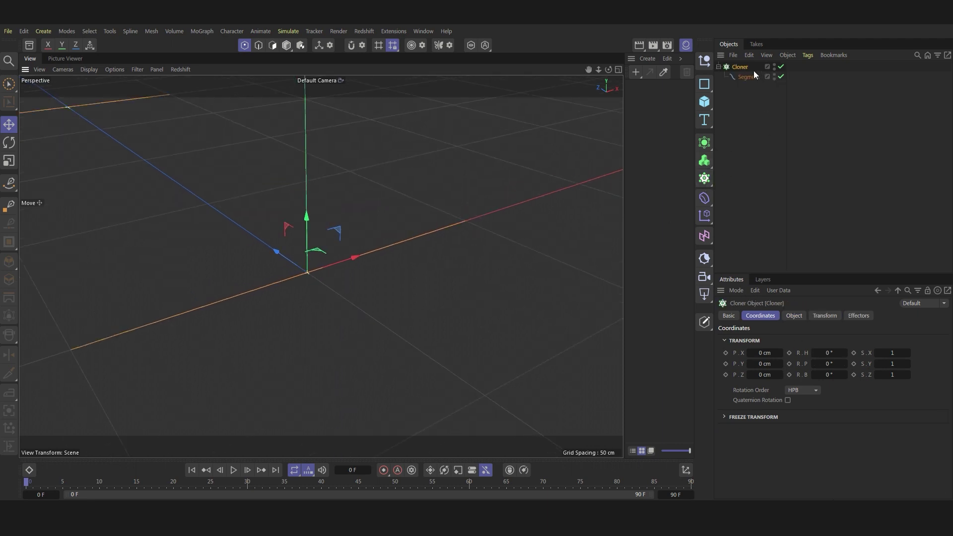
pyautogui.click(794, 317)
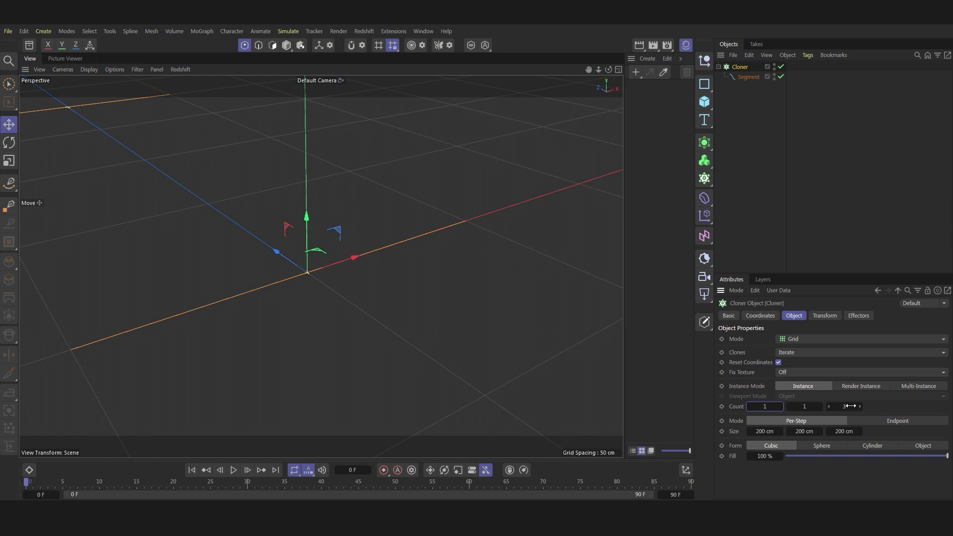
pyautogui.press('Return')
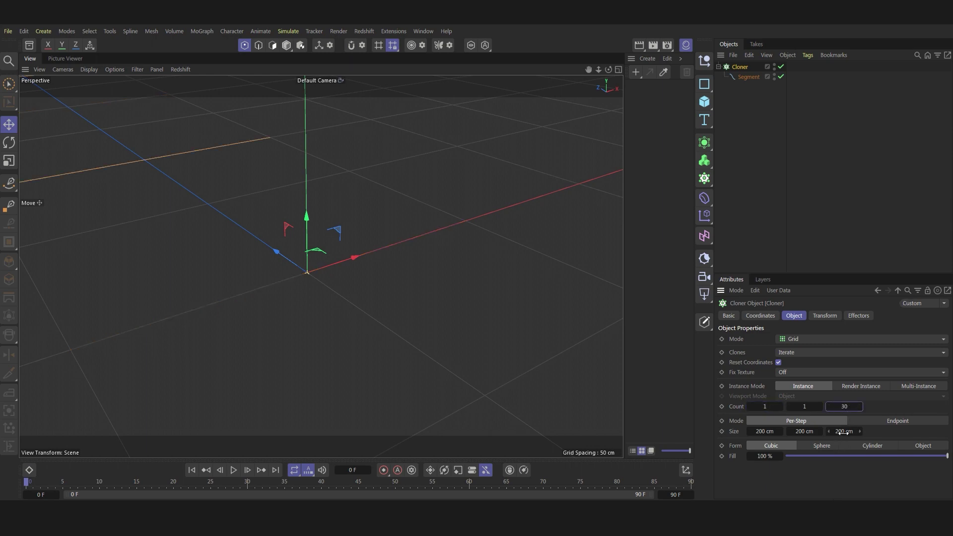
pyautogui.write('3')
pyautogui.press('Return')
pyautogui.scroll(-3, 353, 334)
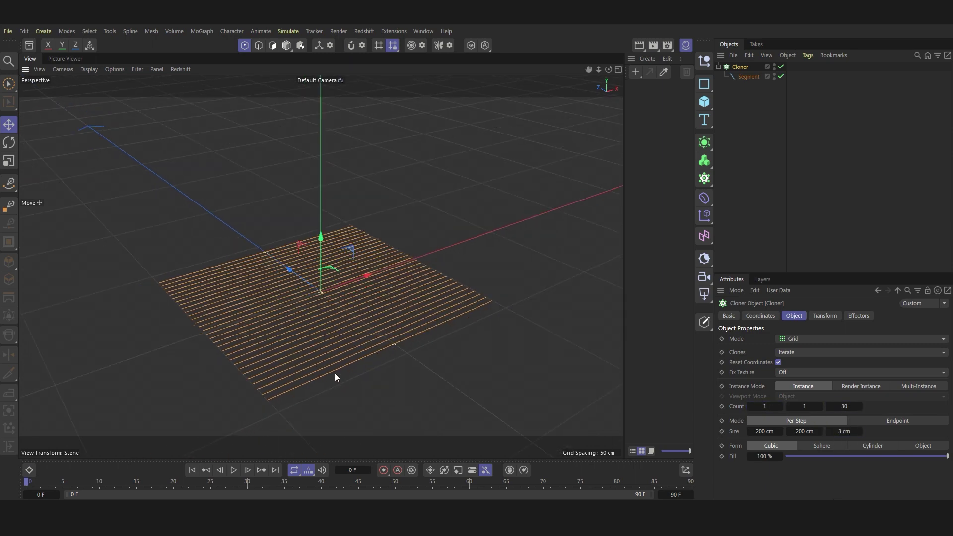
pyautogui.scroll(1, 334, 379)
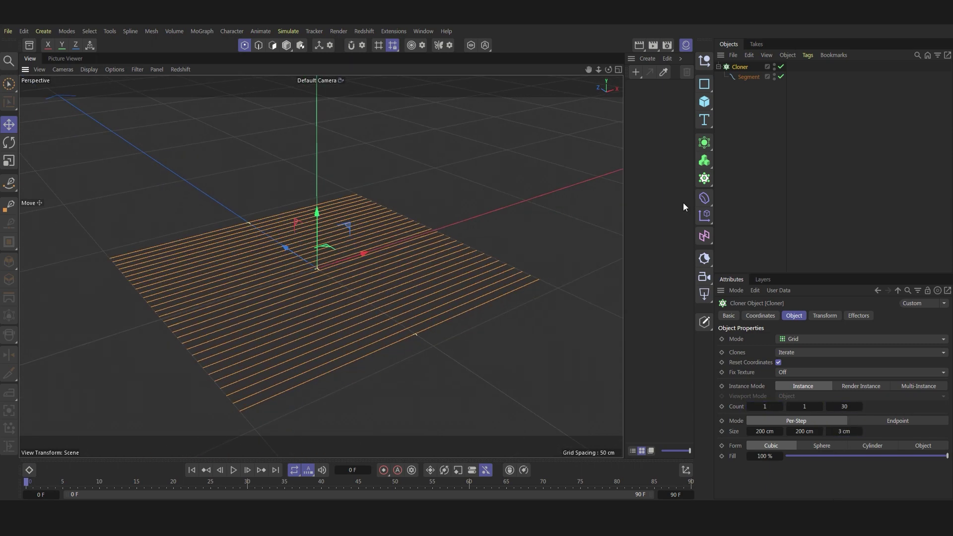
pyautogui.click(707, 177)
# Wrap the Cloner in a Lathe with angle 0°, isoparm 10 and 23 cm movement
pyautogui.keyDown('alt'); pyautogui.click(814, 193); pyautogui.keyUp('alt')
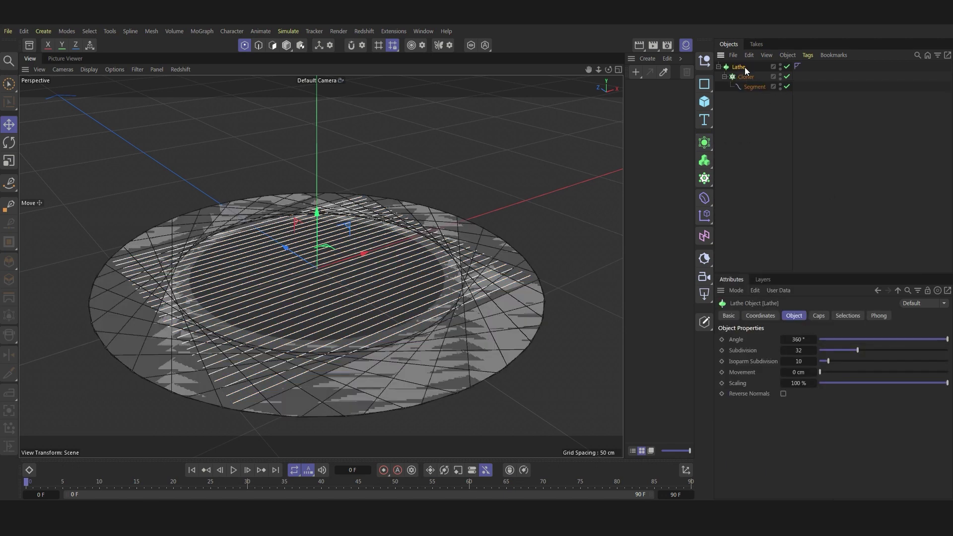
pyautogui.press('Return')
pyautogui.click(800, 372)
pyautogui.write('23')
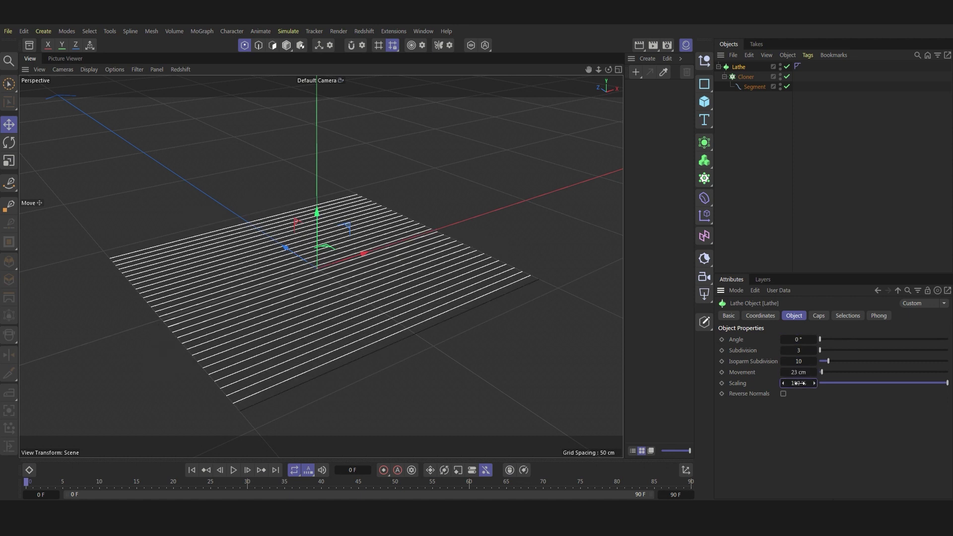
pyautogui.click(798, 383)
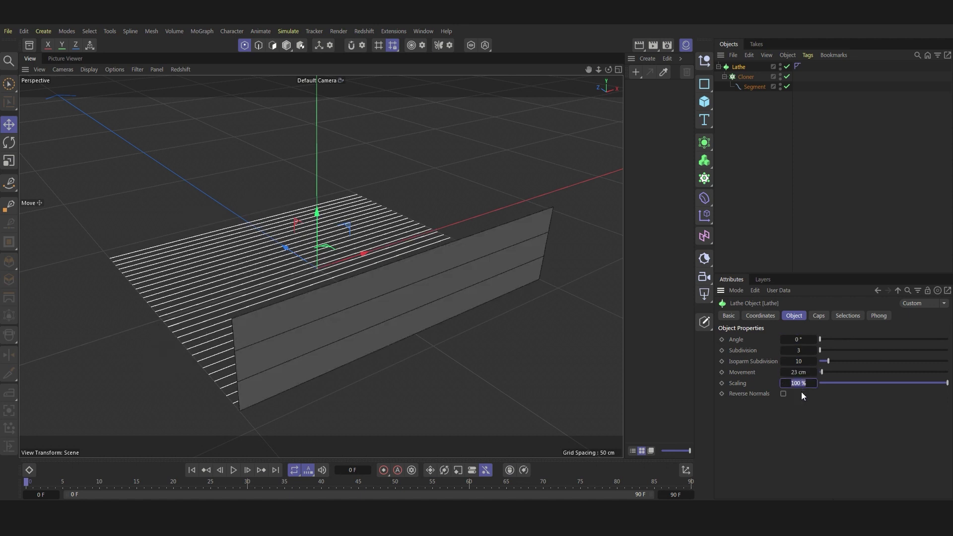
# Group the Cloner under a Connect object, toggling it off and on to compare
pyautogui.click(734, 77)
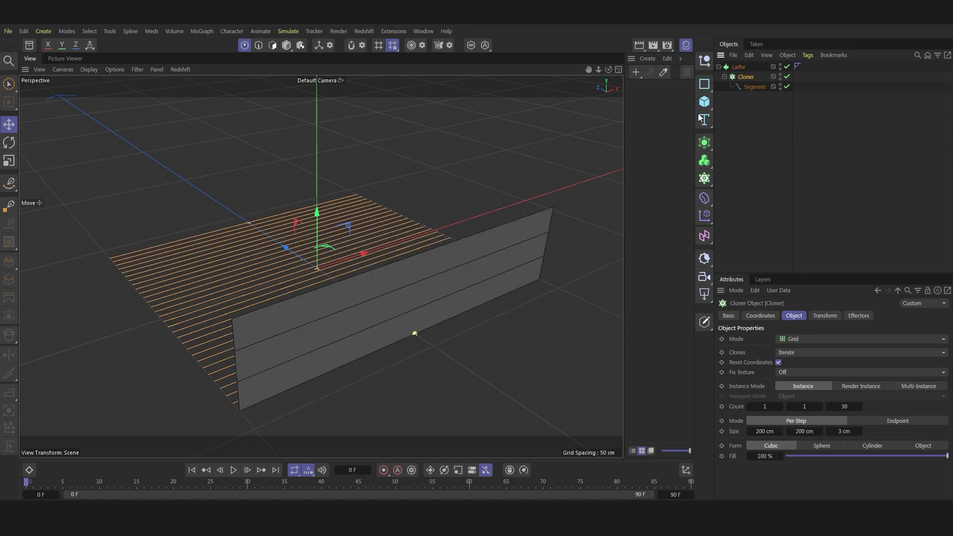
pyautogui.click(705, 142)
pyautogui.click(768, 243)
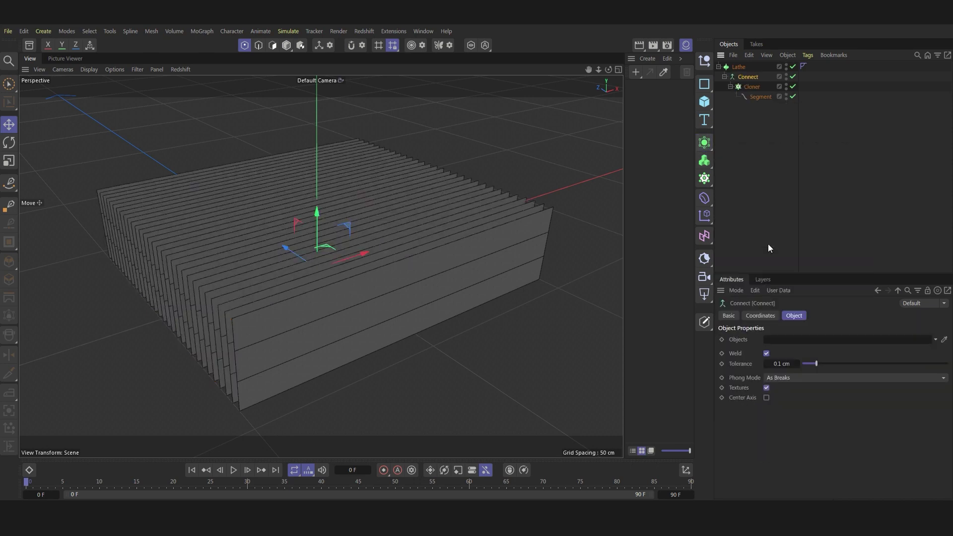
pyautogui.click(793, 77)
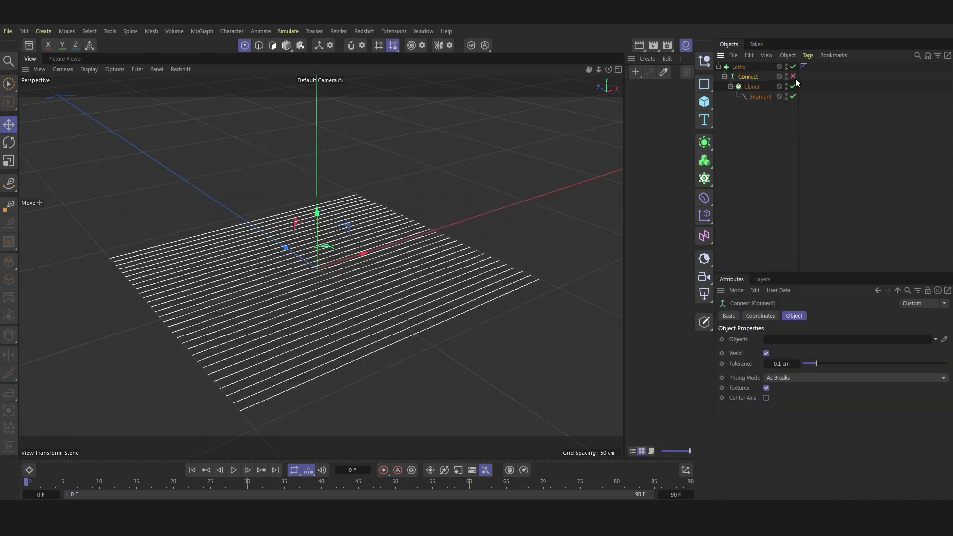
pyautogui.click(793, 76)
pyautogui.click(793, 77)
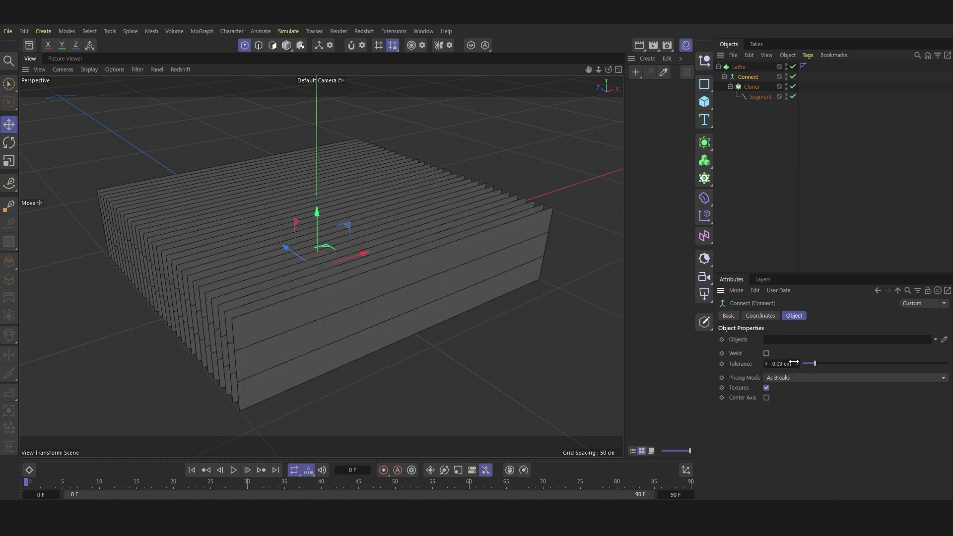
pyautogui.click(750, 126)
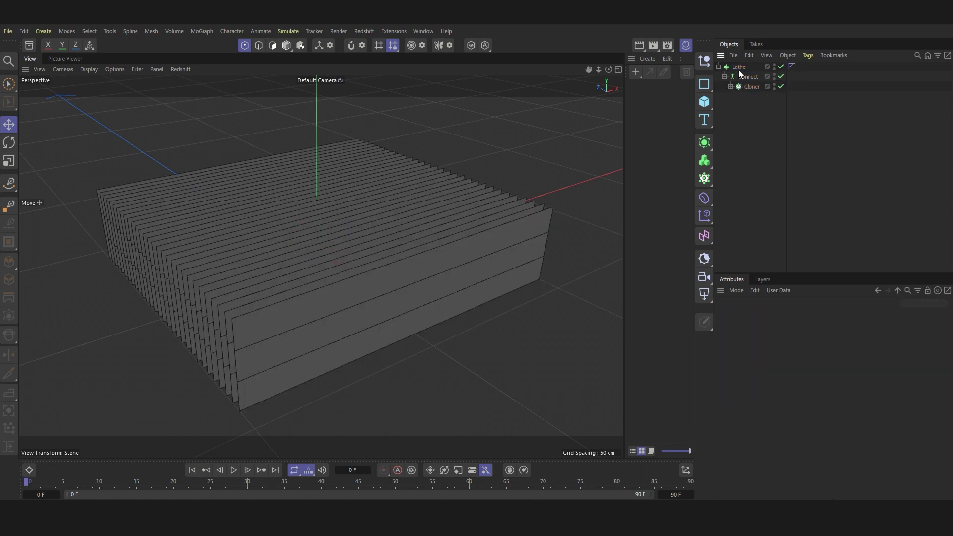
# Set the Segment line's point count to 150
pyautogui.click(740, 77)
pyautogui.click(730, 87)
pyautogui.click(760, 97)
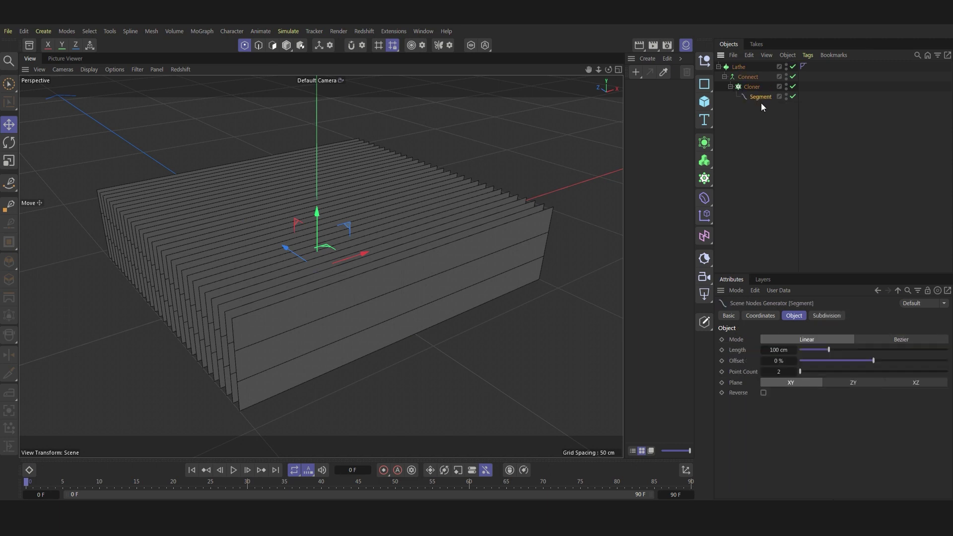
pyautogui.doubleClick(779, 371)
pyautogui.write('150')
pyautogui.press('Return')
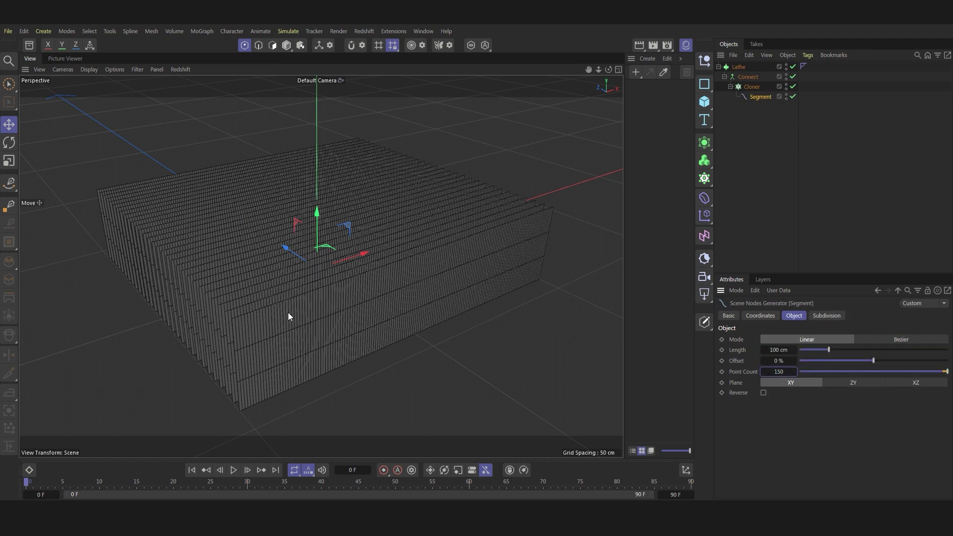
pyautogui.click(731, 86)
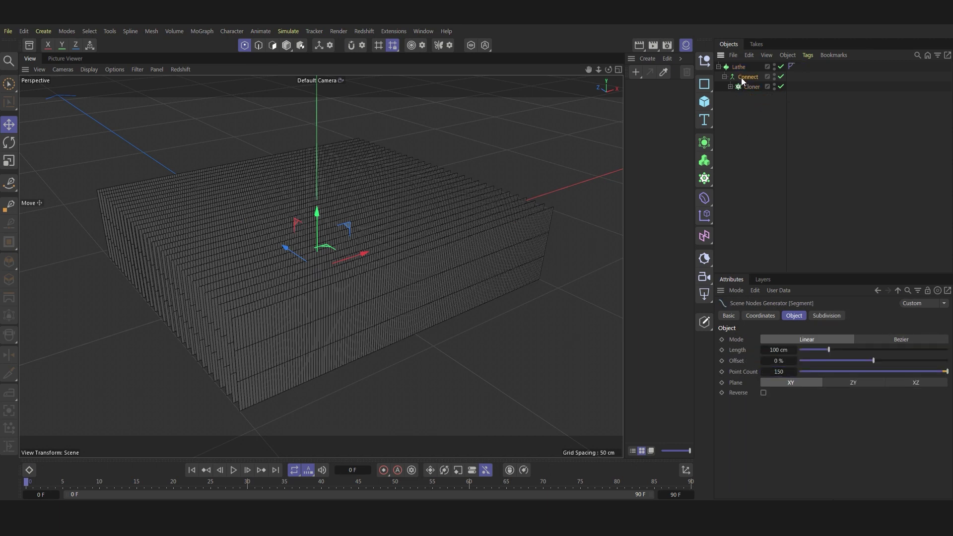
# Add a Formula deformer under Connect and play the animation to preview the wave
pyautogui.click(747, 85)
pyautogui.click(705, 198)
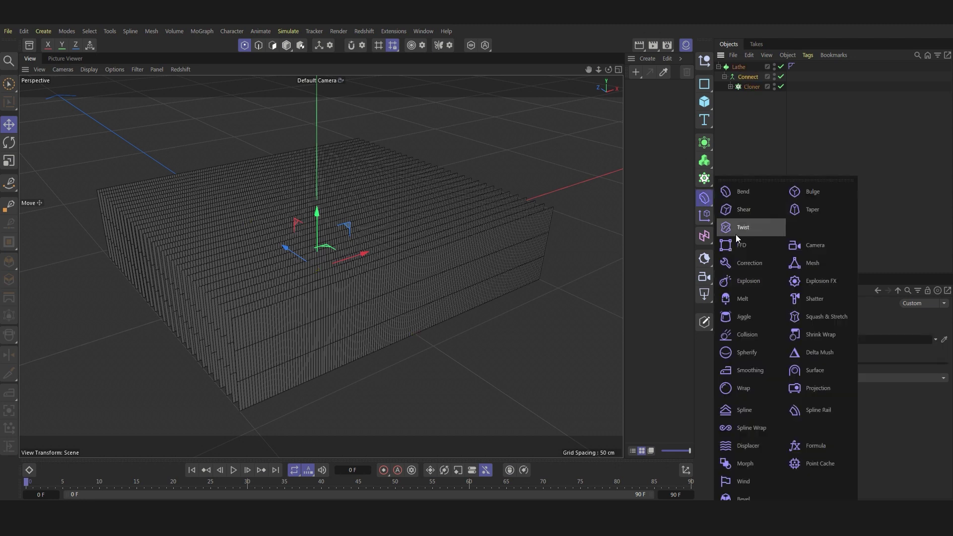
pyautogui.click(815, 449)
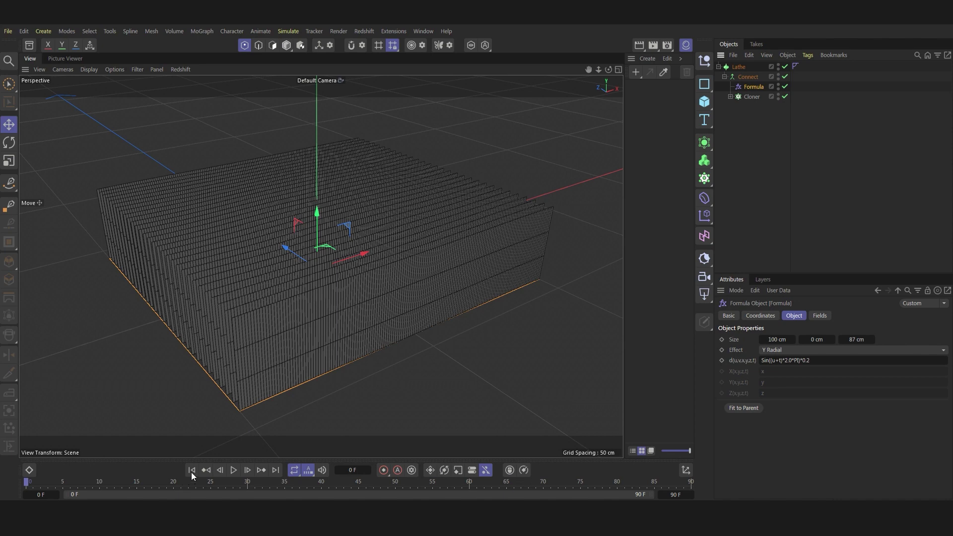
pyautogui.click(233, 474)
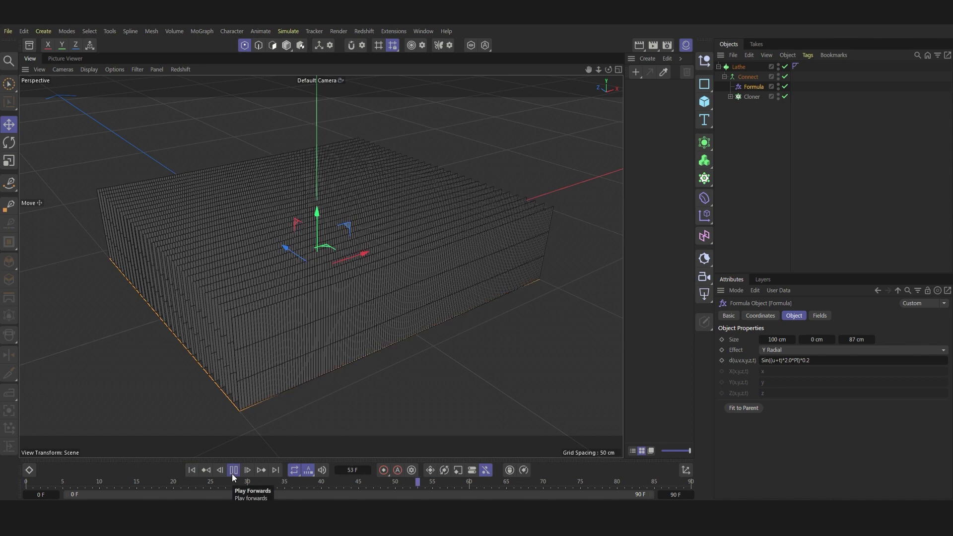
pyautogui.keyDown('alt'); pyautogui.moveTo(313, 248); pyautogui.dragTo(320, 266); pyautogui.keyUp('alt')
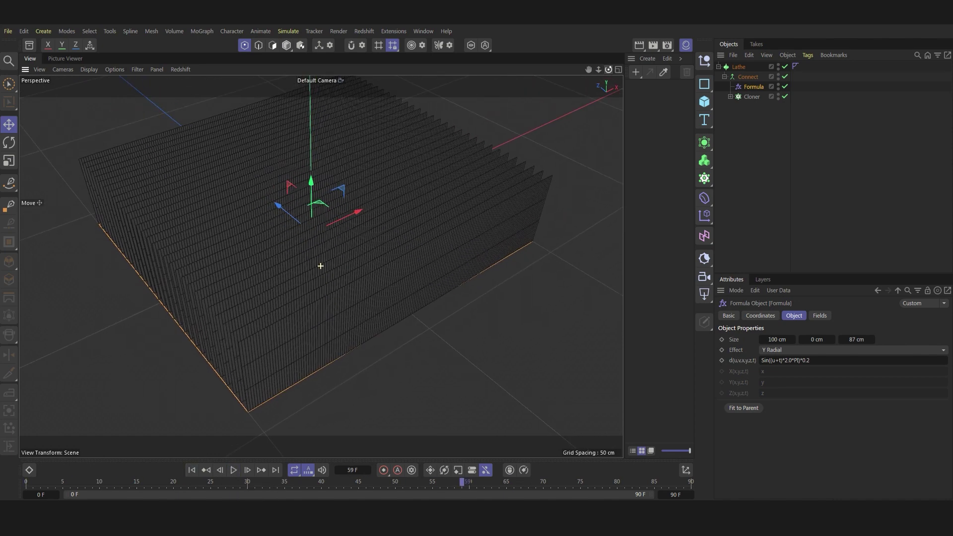
pyautogui.click(757, 68)
pyautogui.click(705, 143)
# Wrap the Lathe in a Thicken generator with 2 cm thickness
pyautogui.keyDown('alt'); pyautogui.click(761, 254); pyautogui.keyUp('alt')
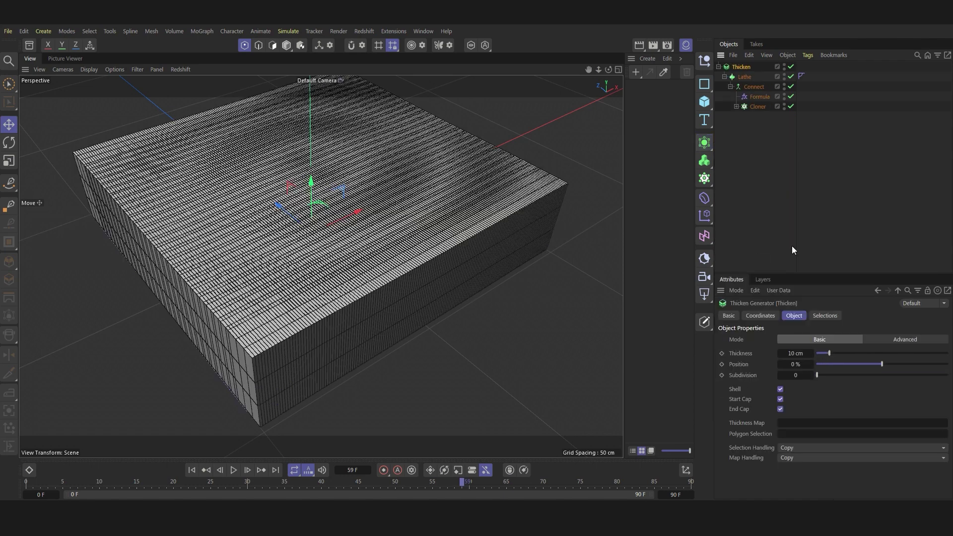
pyautogui.write('2')
pyautogui.press('Return')
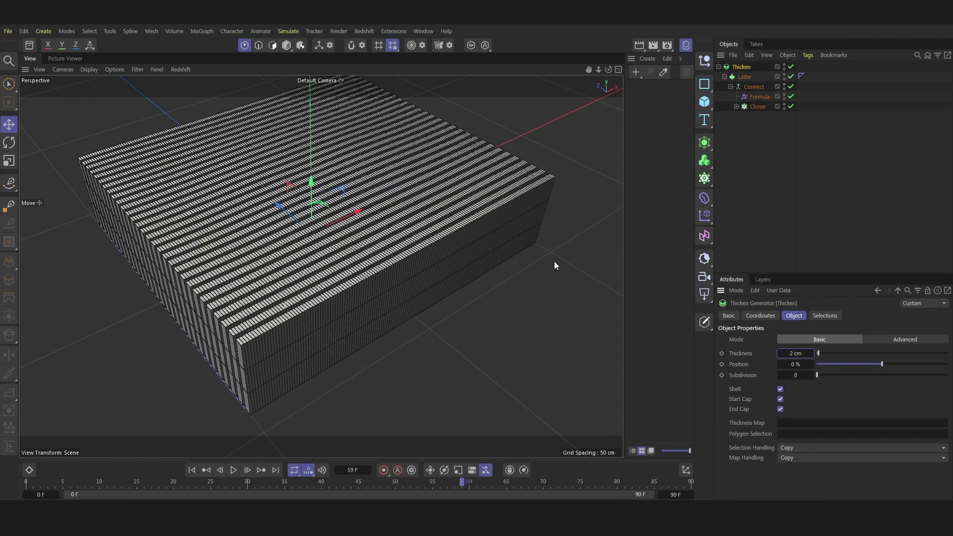
pyautogui.click(777, 206)
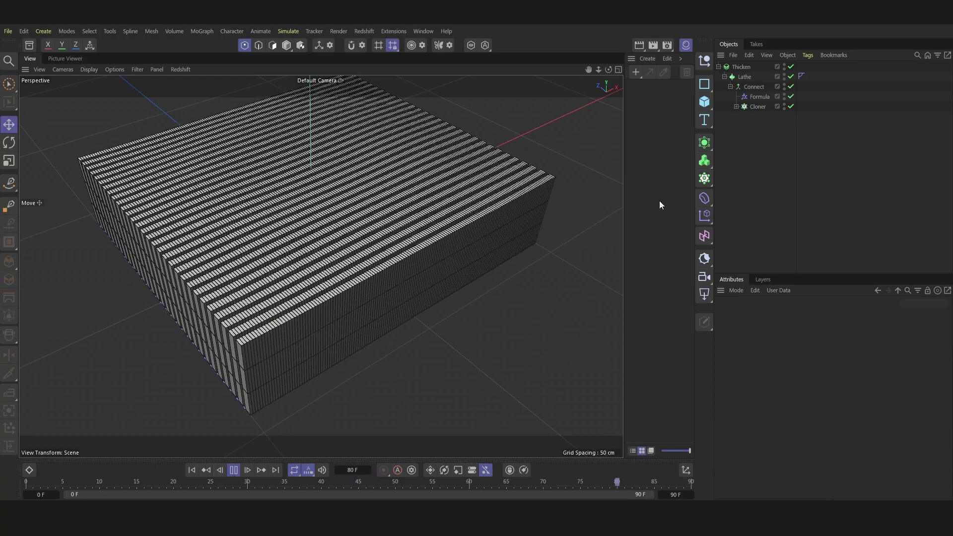
# Size the Formula deformer to 34 × 10 × 52 cm
pyautogui.click(759, 96)
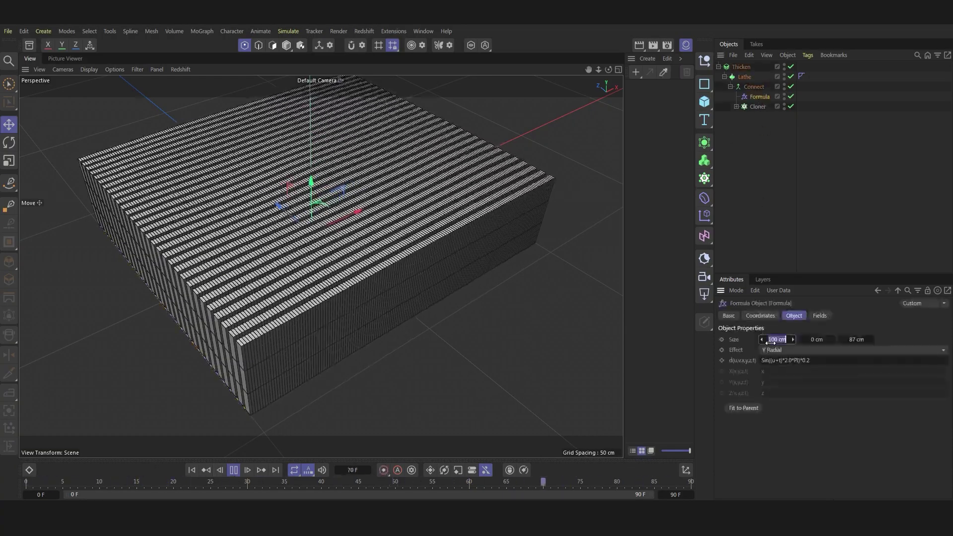
pyautogui.write('34')
pyautogui.press('Tab')
pyautogui.write('10')
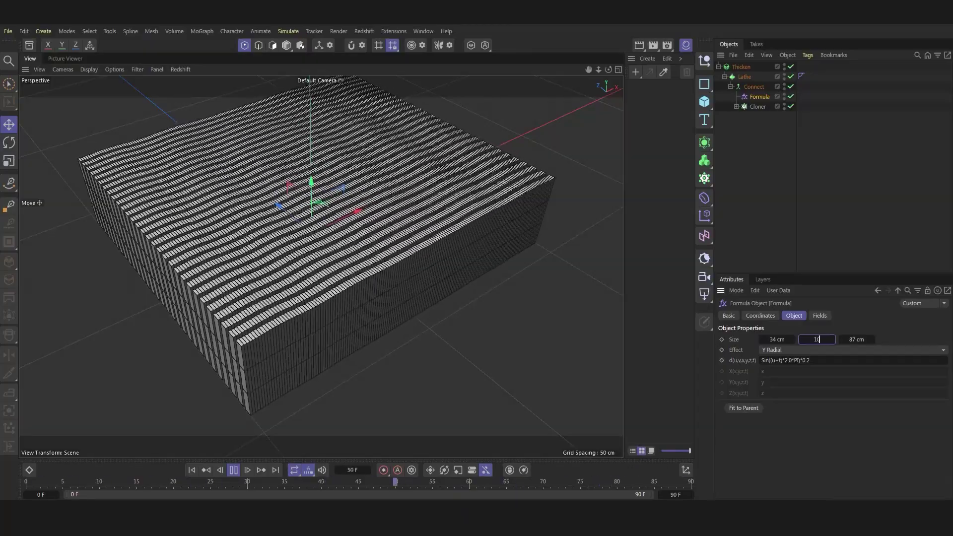
pyautogui.press('Tab')
pyautogui.write('52')
pyautogui.press('Return')
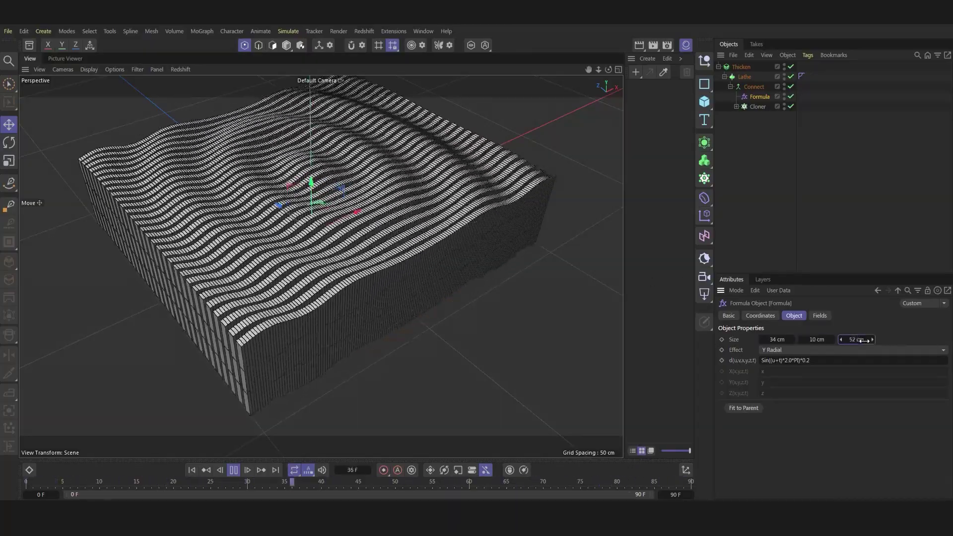
pyautogui.keyDown('alt'); pyautogui.moveTo(211, 240); pyautogui.dragTo(189, 249); pyautogui.keyUp('alt')
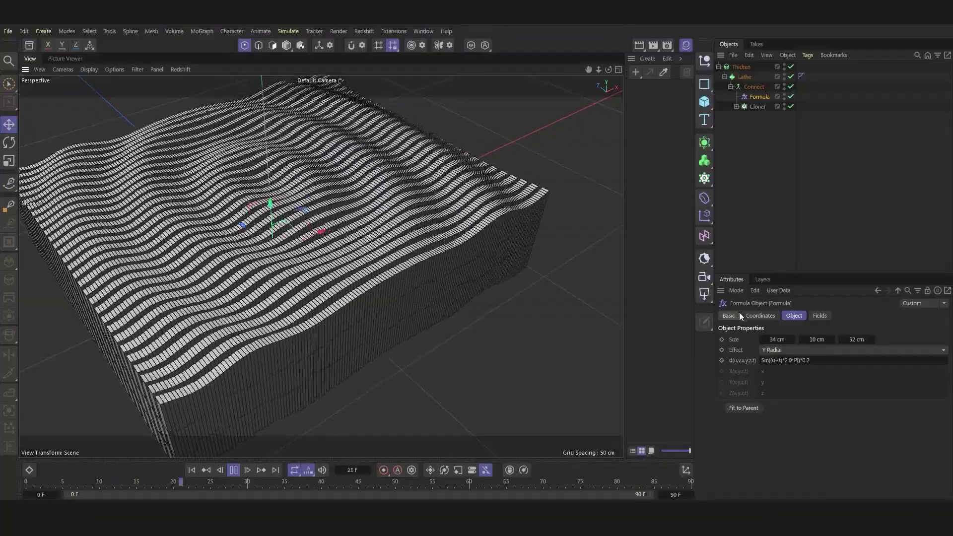
# Place the Formula deformer at X -55, Y 2, Z 41 cm
pyautogui.click(757, 317)
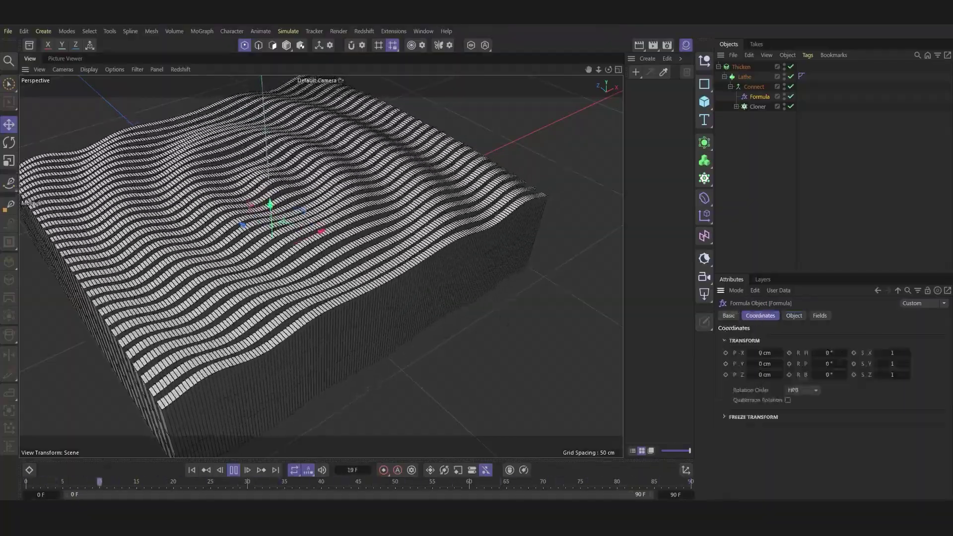
pyautogui.moveTo(767, 353); pyautogui.dragTo(757, 358)
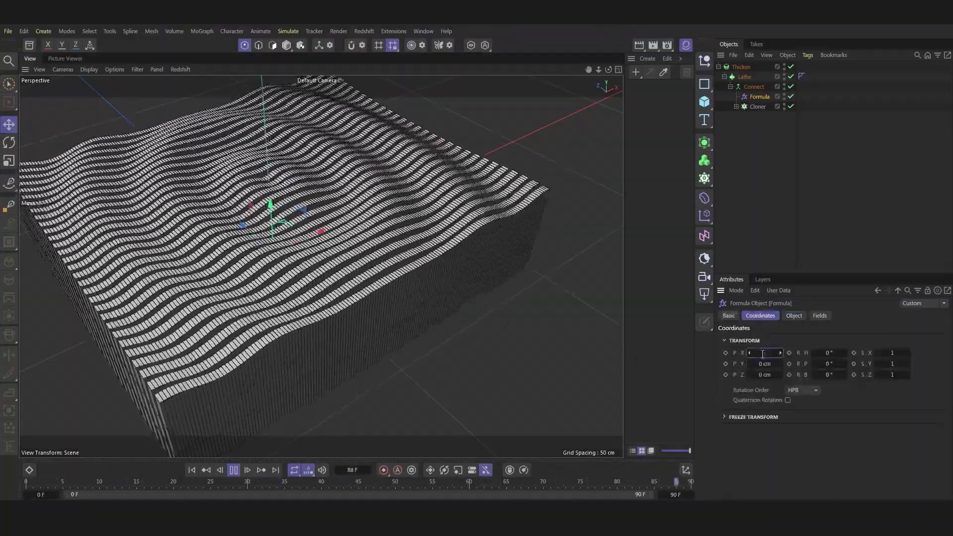
pyautogui.write('-55')
pyautogui.press('Tab')
pyautogui.write('2')
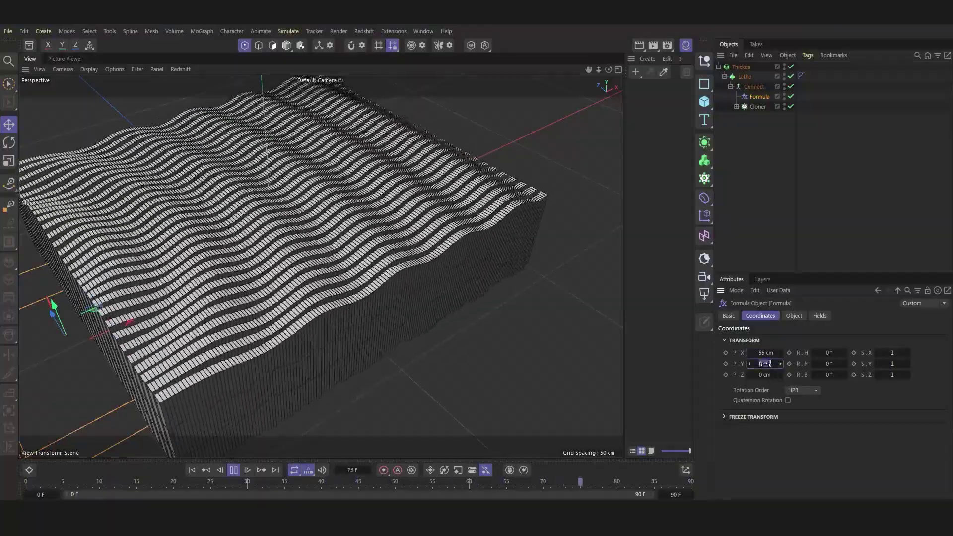
pyautogui.press('Return')
pyautogui.press('Tab')
pyautogui.write('41')
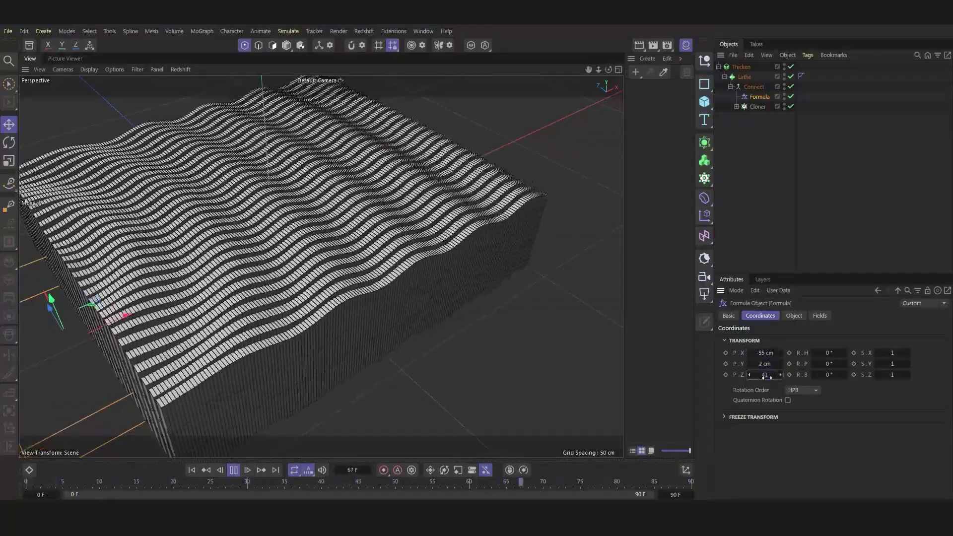
pyautogui.press('Return')
pyautogui.scroll(-3, 479, 318)
pyautogui.scroll(5, 232, 298)
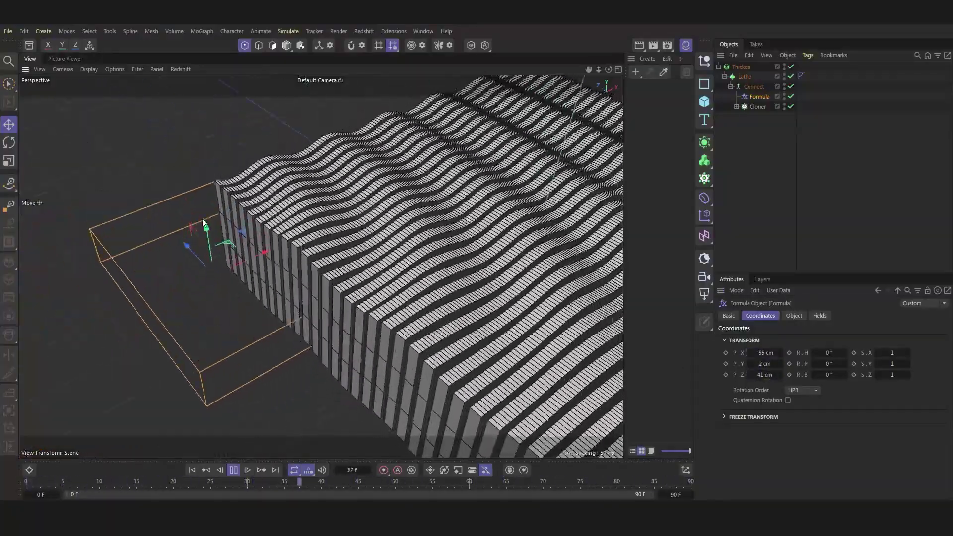
pyautogui.moveTo(606, 70); pyautogui.dragTo(609, 75)
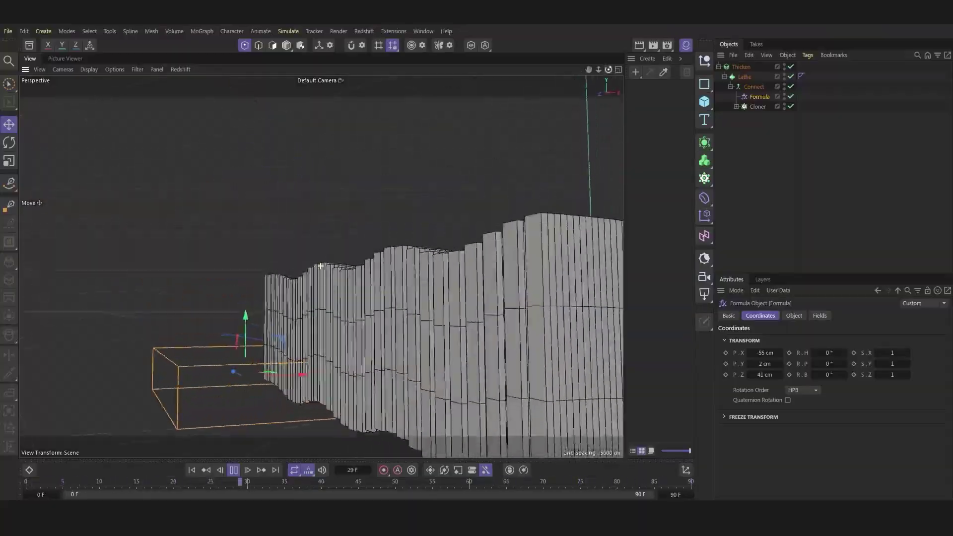
pyautogui.scroll(-3, 319, 266)
pyautogui.keyDown('alt'); pyautogui.moveTo(319, 266); pyautogui.dragTo(251, 270); pyautogui.keyUp('alt')
pyautogui.scroll(5, 608, 291)
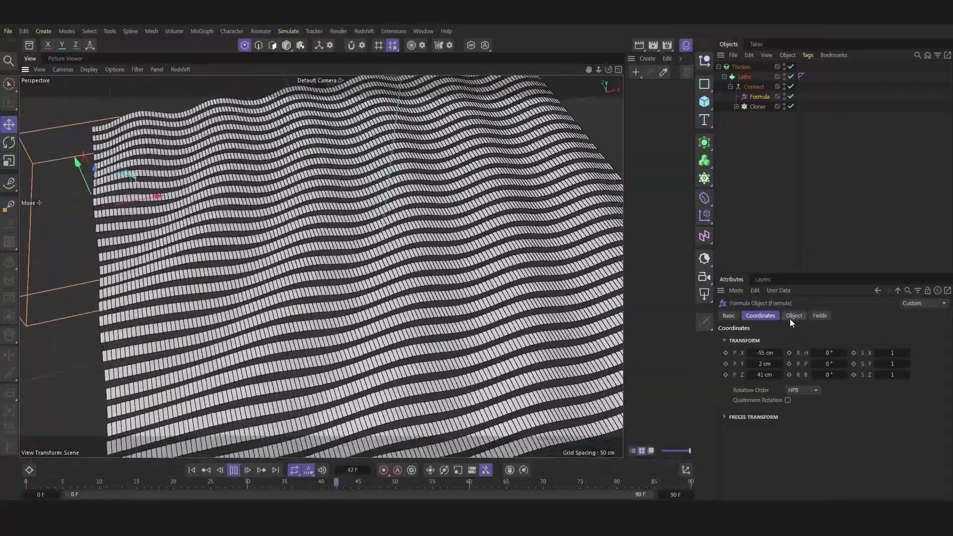
# Change the wave formula to Sin((u+t*(0.24*2))*2.0*PI)*0.2
pyautogui.click(793, 316)
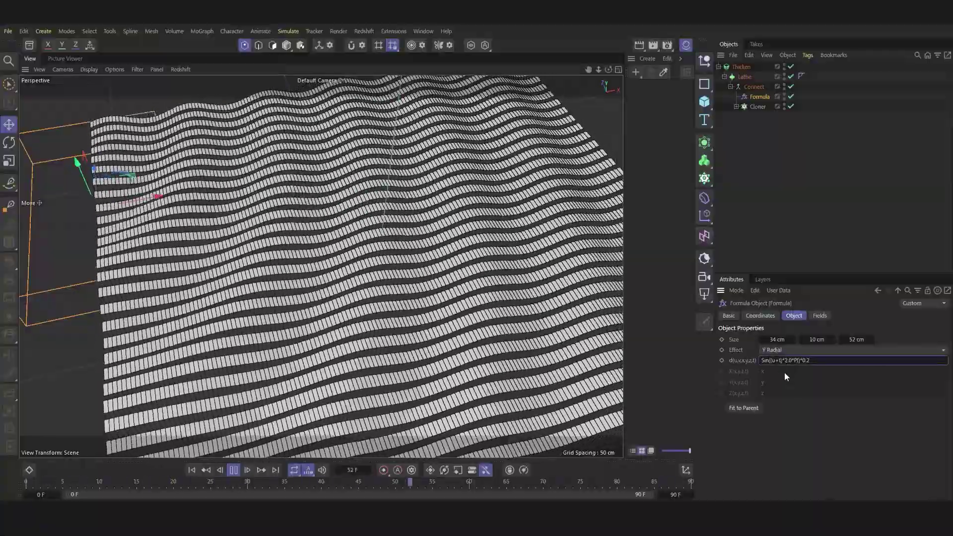
pyautogui.click(784, 362)
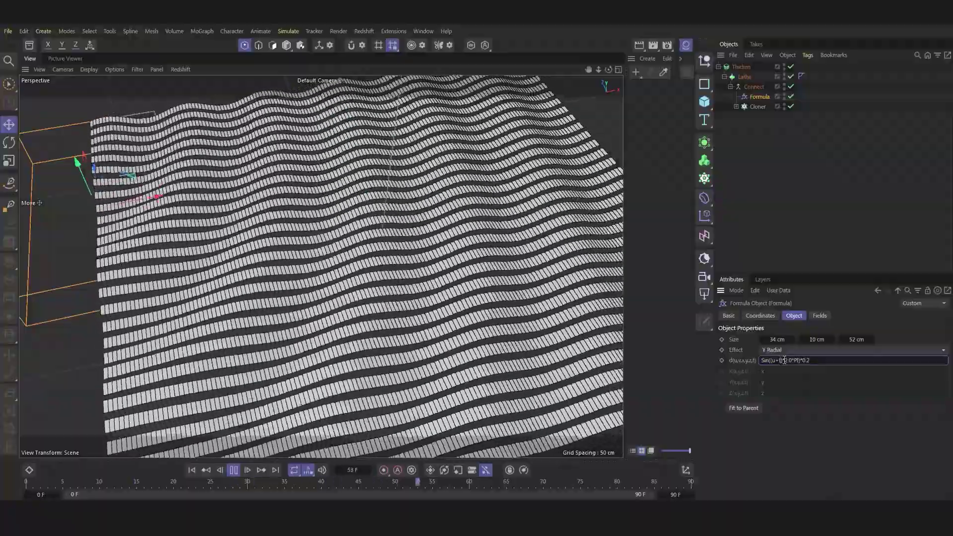
pyautogui.write('*')
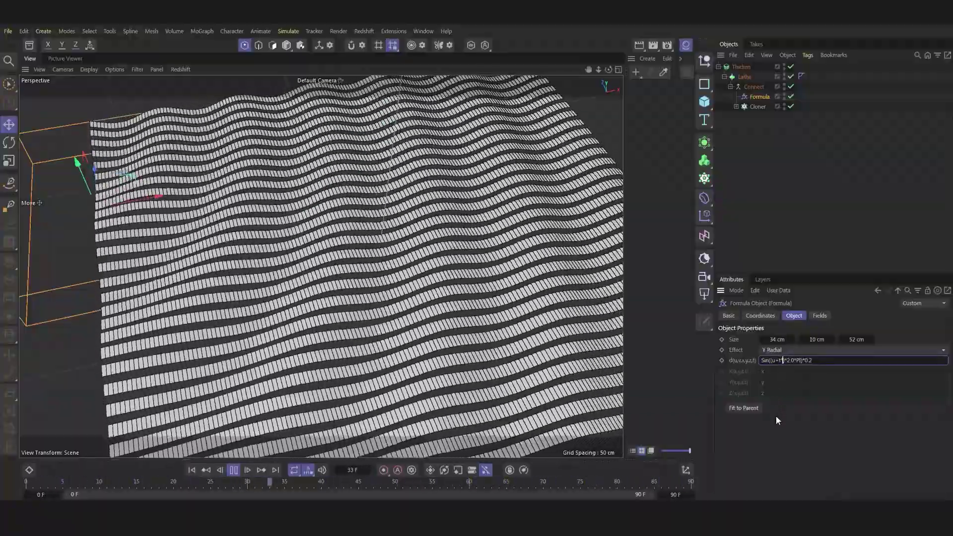
pyautogui.write('(0.24')
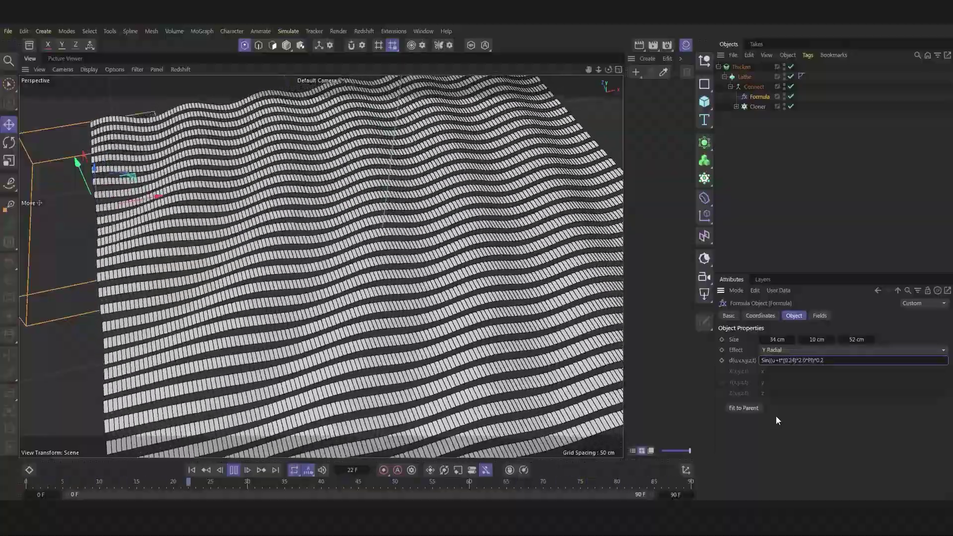
pyautogui.write('*2')
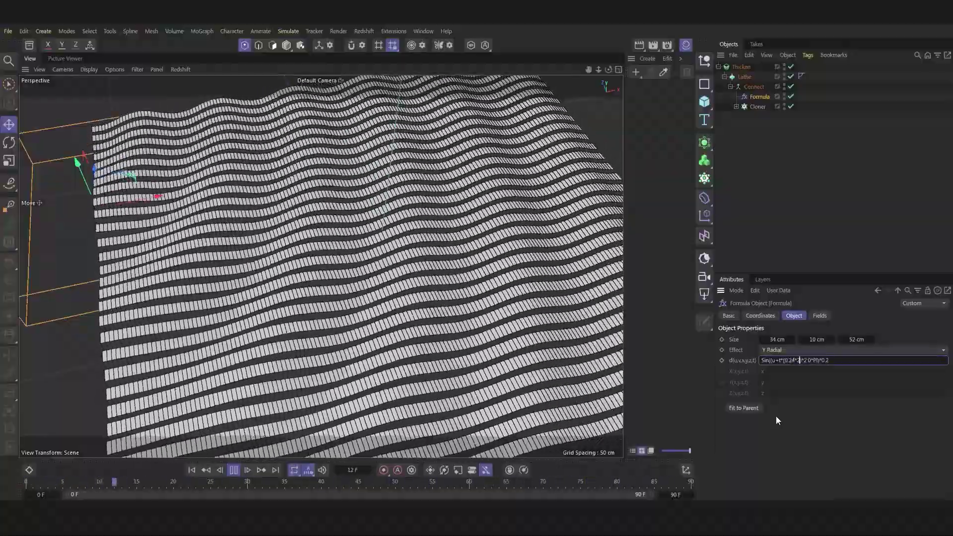
pyautogui.write('))')
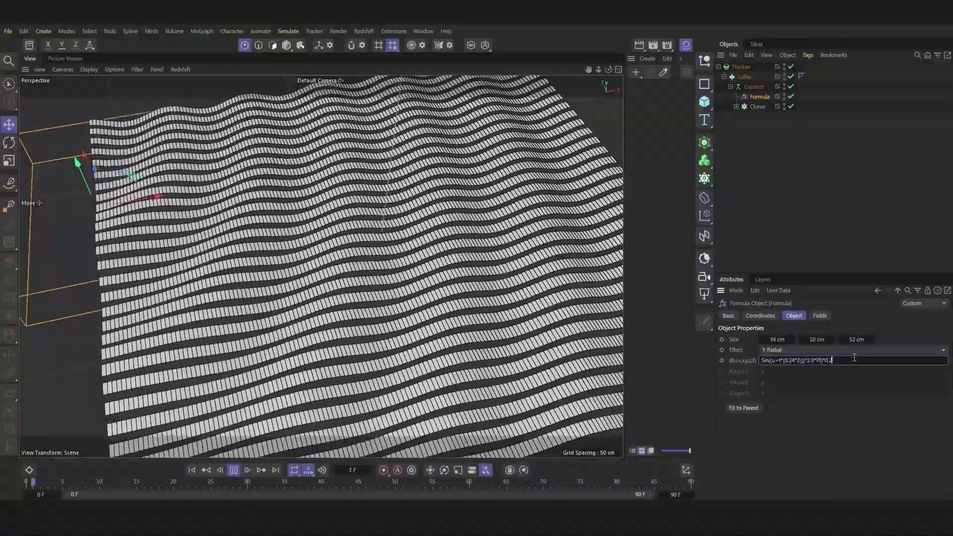
pyautogui.press('BackSpace')
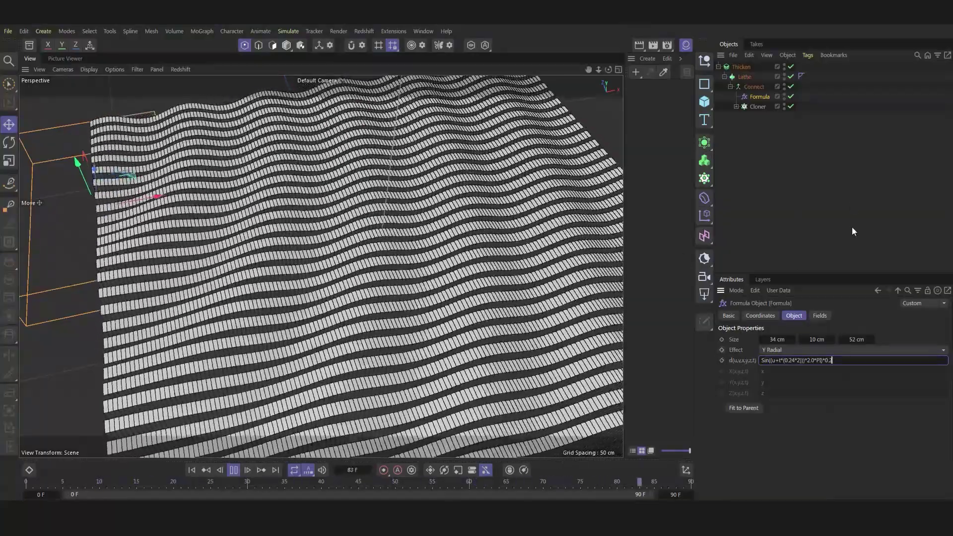
pyautogui.press('Return')
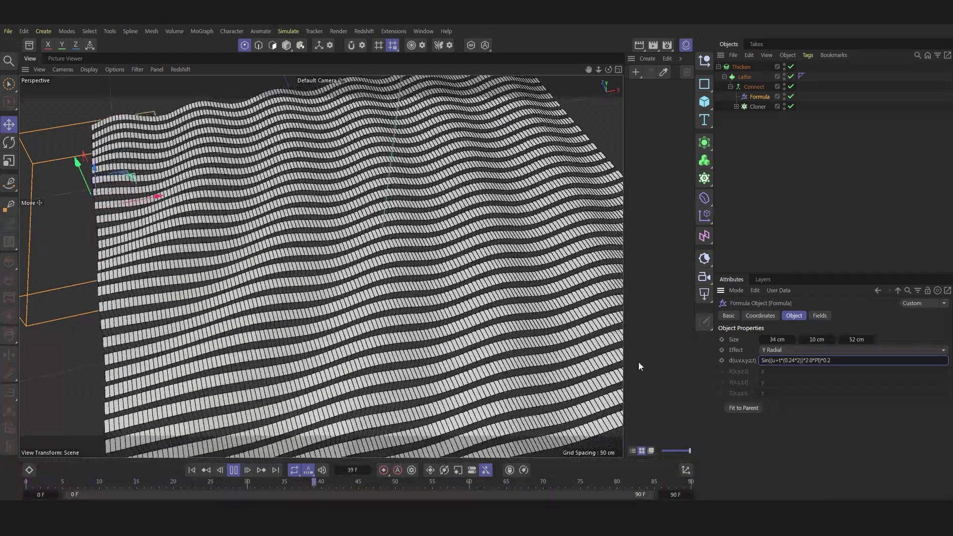
pyautogui.scroll(-5, 193, 213)
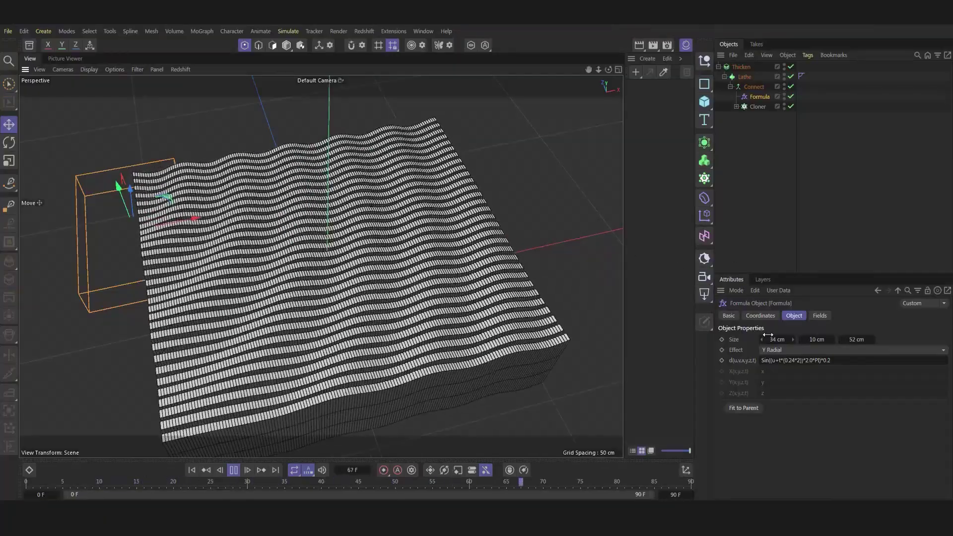
pyautogui.click(800, 361)
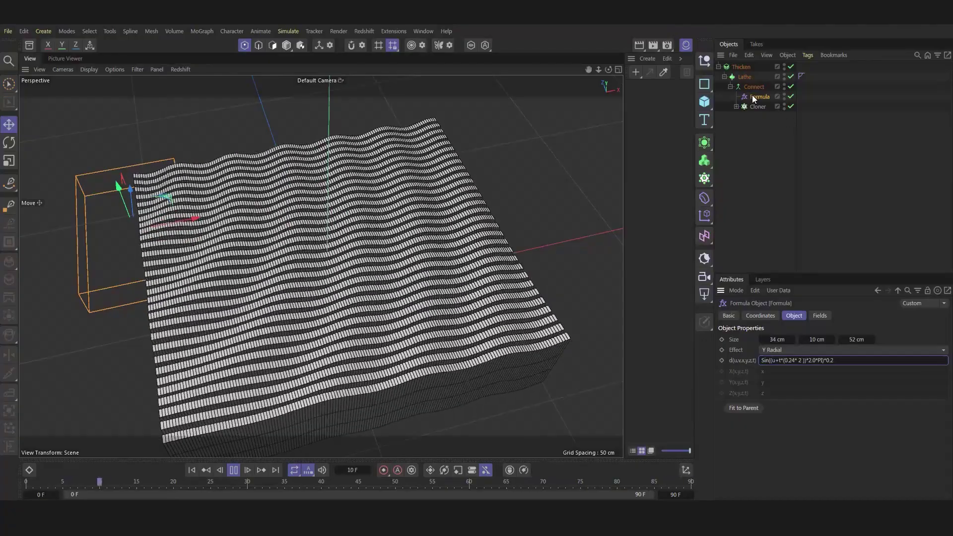
# Duplicate the Formula deformer, test the copy with a default formula, then delete it
pyautogui.hotkey('ctrl', 'c')
pyautogui.hotkey('ctrl', 'v')
pyautogui.click(795, 106)
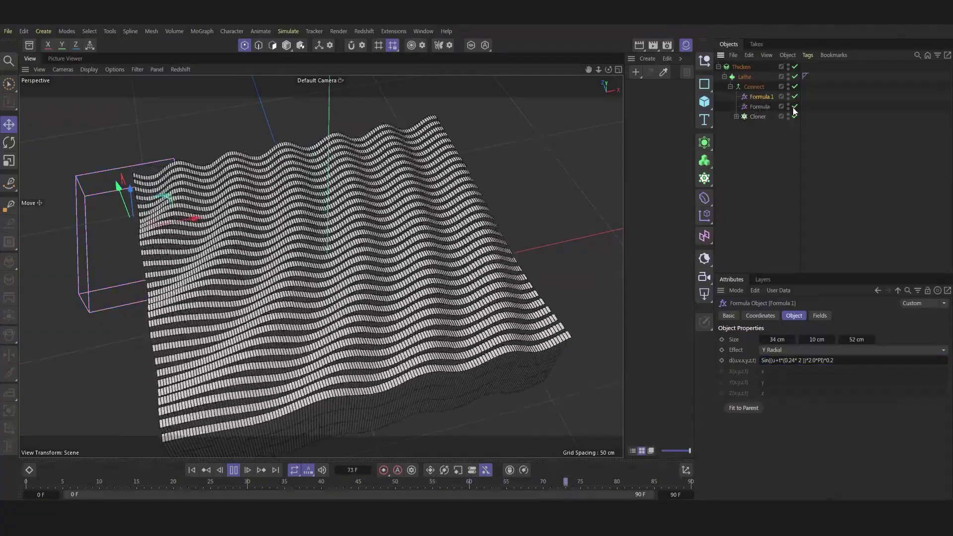
pyautogui.rightClick(740, 362)
pyautogui.click(775, 398)
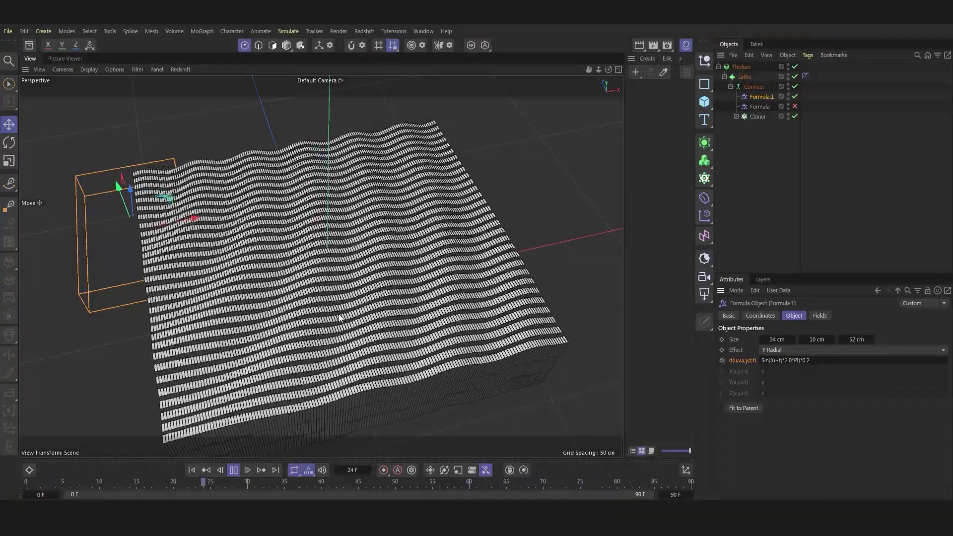
pyautogui.click(796, 96)
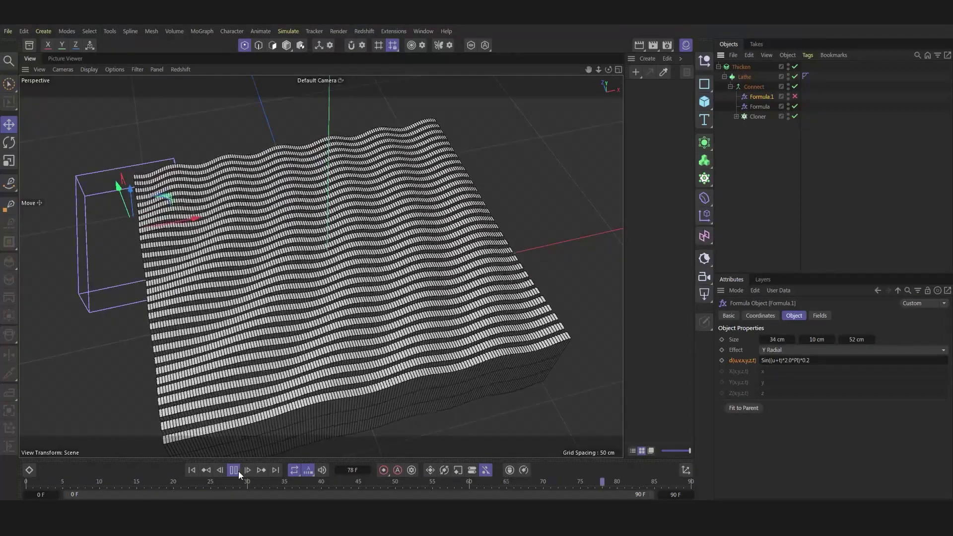
pyautogui.click(234, 470)
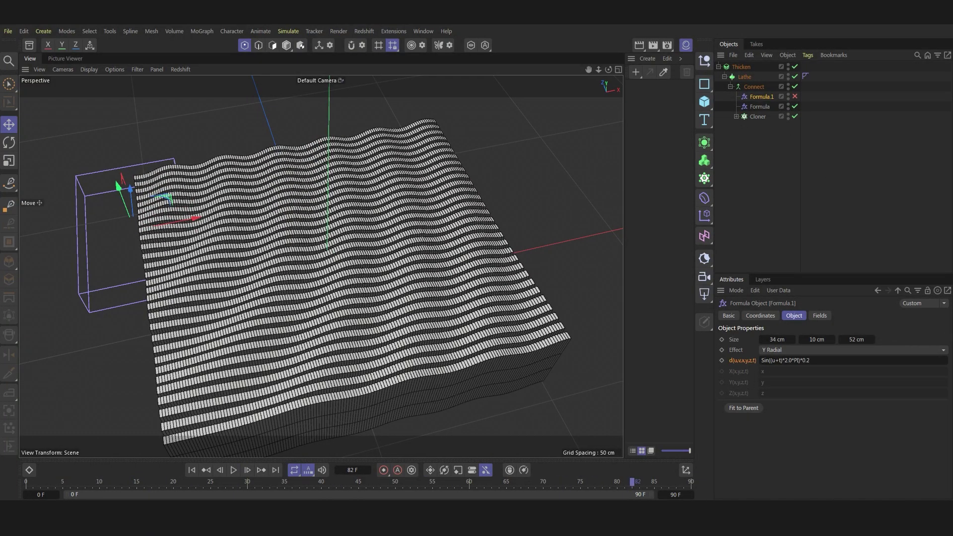
pyautogui.press('Delete')
# Copy the original Formula under Connect and rename the copy Formula 2
pyautogui.click(764, 97)
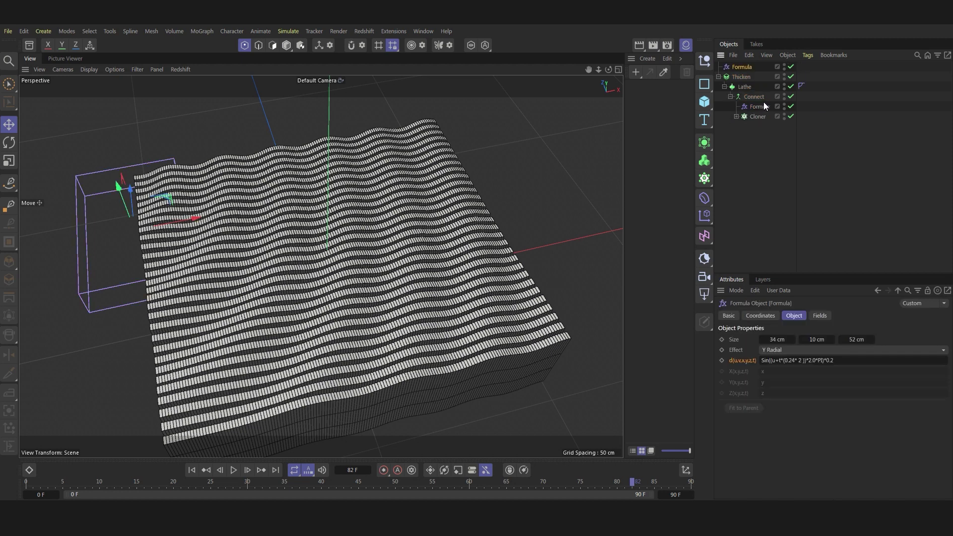
pyautogui.keyDown('ctrl'); pyautogui.moveTo(763, 99); pyautogui.dragTo(758, 93); pyautogui.keyUp('ctrl')
pyautogui.doubleClick(763, 97)
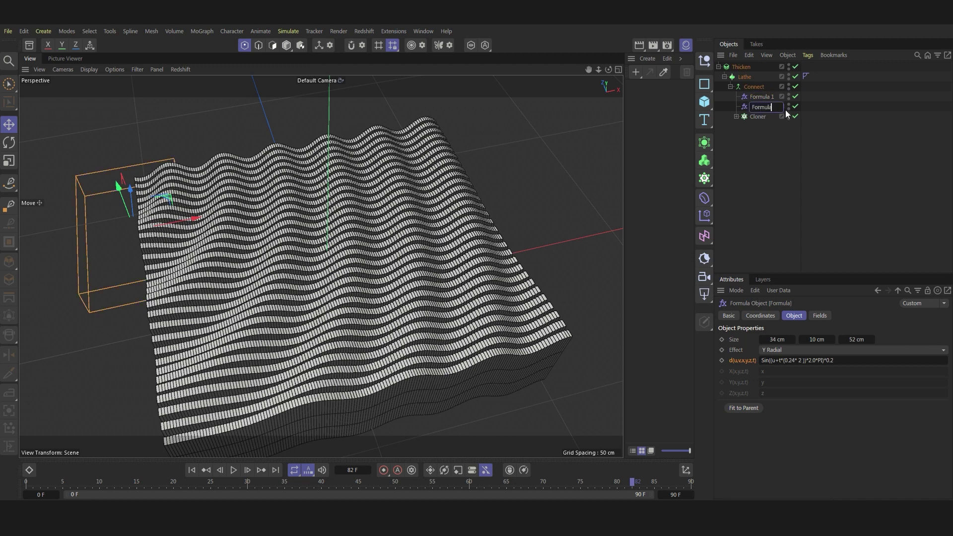
pyautogui.write('2')
pyautogui.press('Return')
# Replay the wave animation and set Formula 2's Z position to -51 cm
pyautogui.click(192, 470)
pyautogui.click(234, 469)
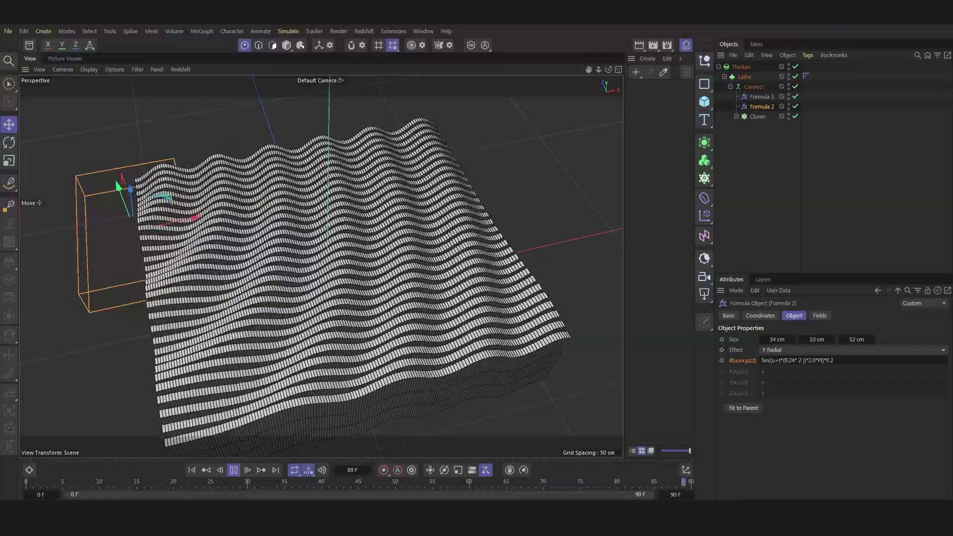
pyautogui.click(760, 316)
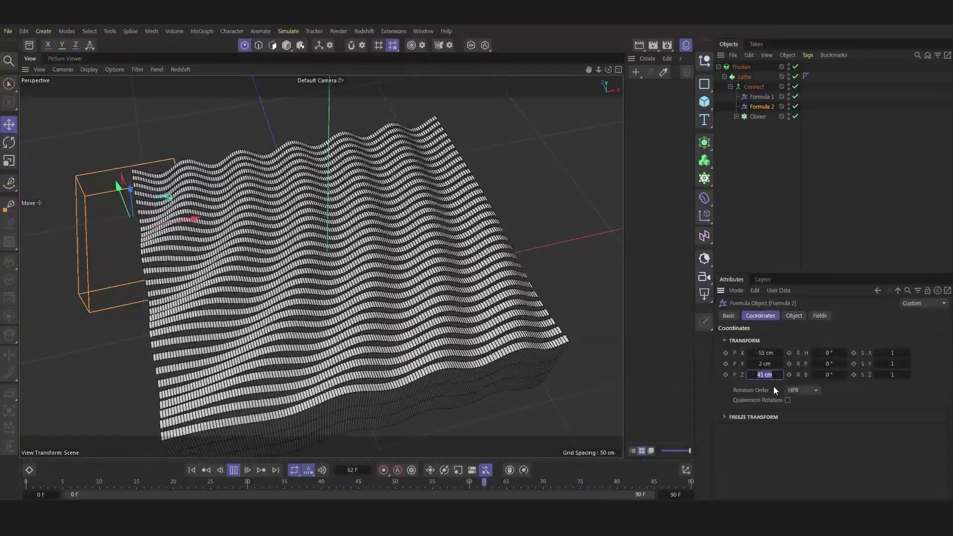
pyautogui.write('-51')
pyautogui.press('Return')
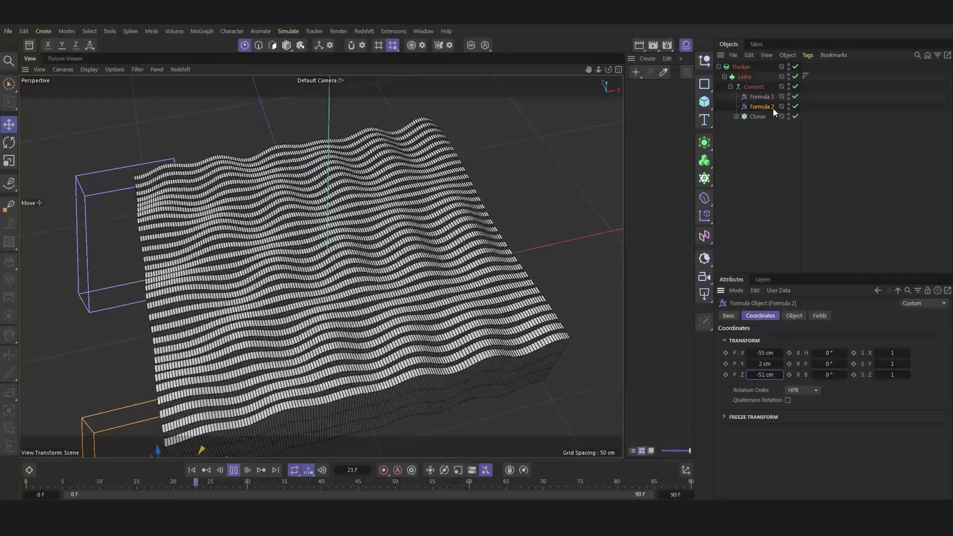
# Copy Formula 2 under Connect and rename the copy Formula 3
pyautogui.moveTo(768, 109); pyautogui.dragTo(768, 112)
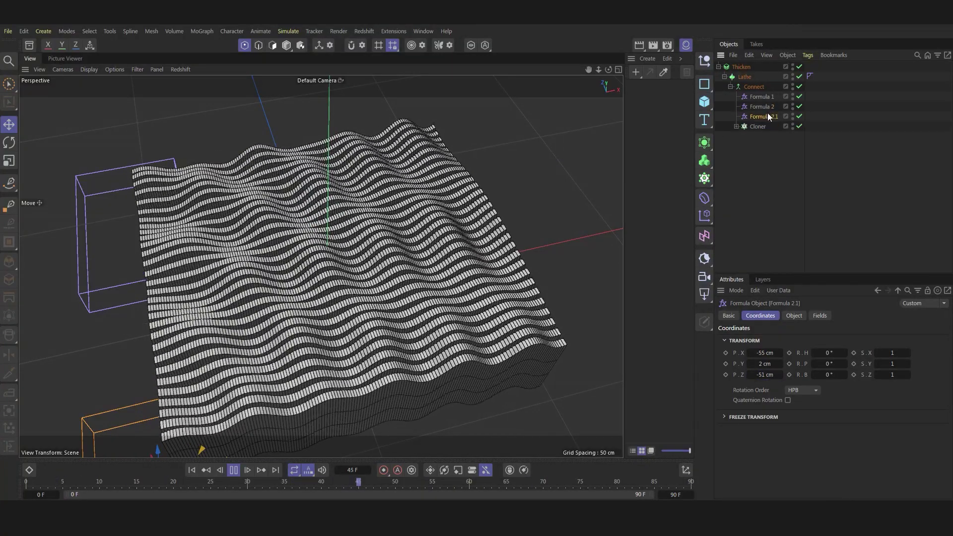
pyautogui.doubleClick(768, 118)
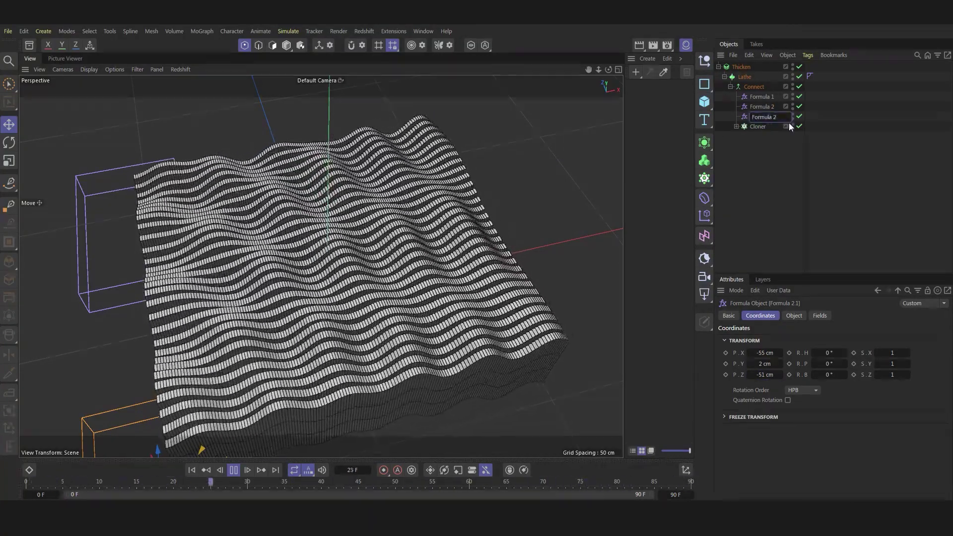
pyautogui.press('BackSpace')
pyautogui.press('BackSpace')
pyautogui.press('BackSpace')
pyautogui.write('3')
pyautogui.press('Return')
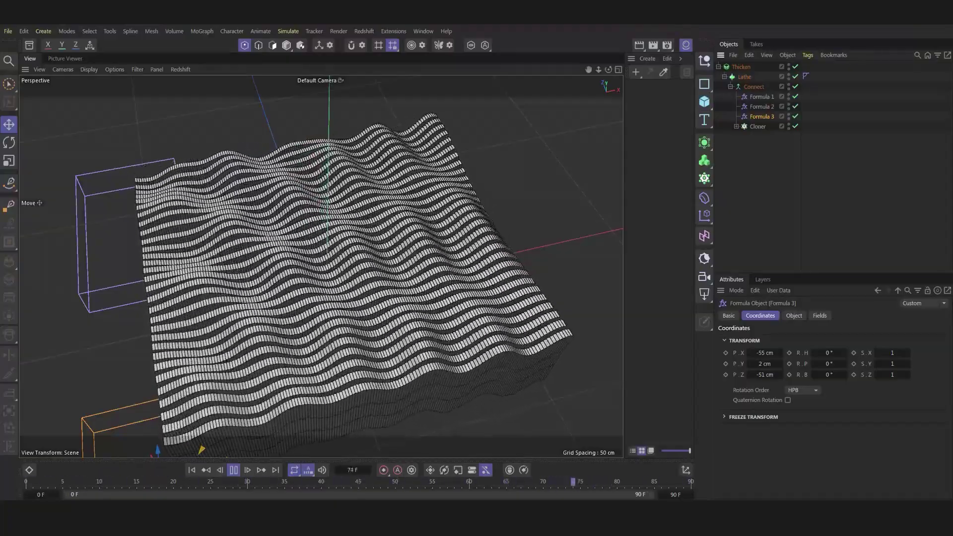
# Move Formula 3 to X -109 cm and Z -12 cm
pyautogui.click(794, 317)
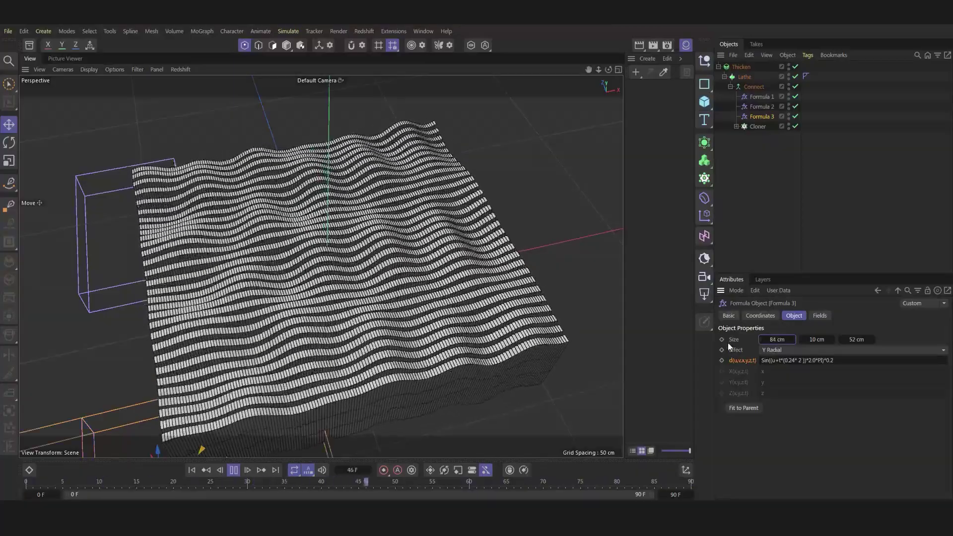
pyautogui.click(759, 316)
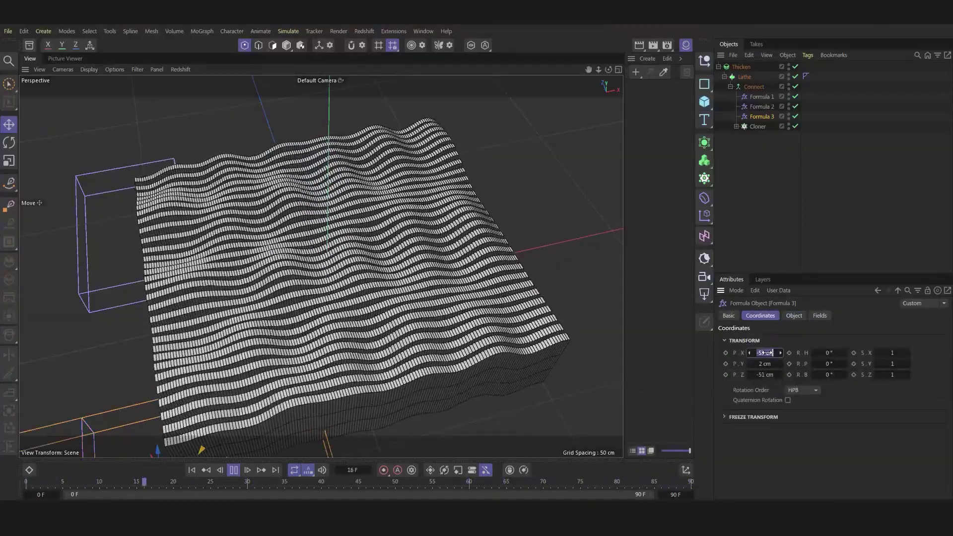
pyautogui.moveTo(782, 353); pyautogui.dragTo(746, 382)
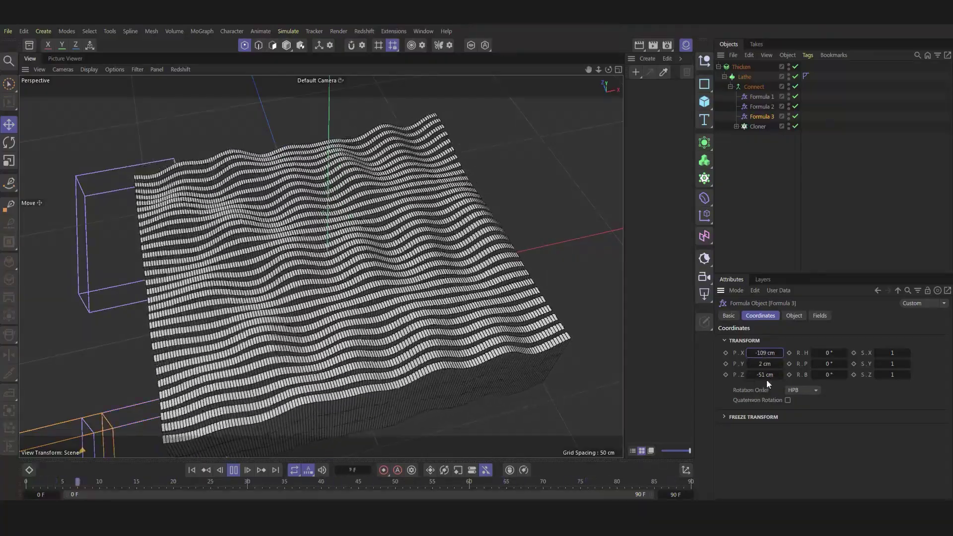
pyautogui.click(764, 375)
pyautogui.write('-12')
pyautogui.press('Return')
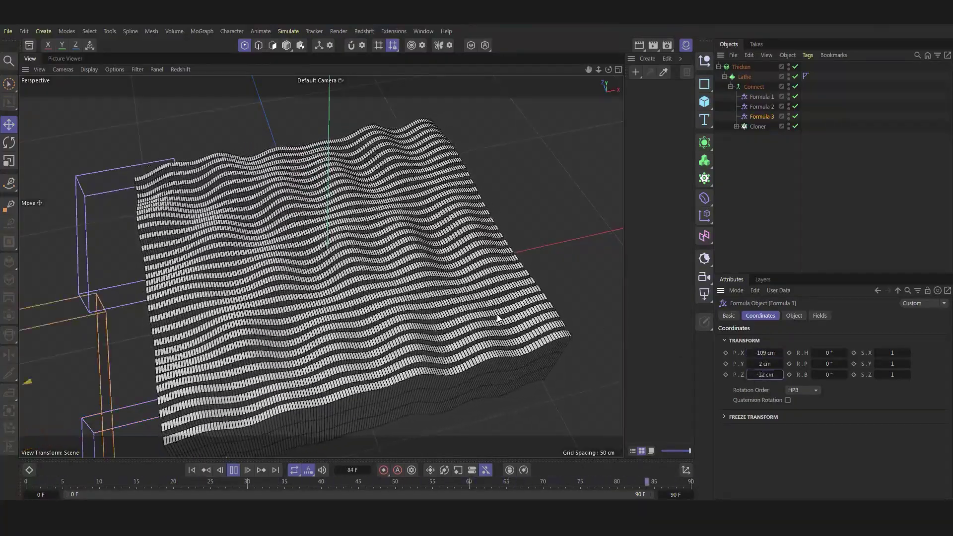
pyautogui.keyDown('alt'); pyautogui.moveTo(500, 319); pyautogui.dragTo(207, 343); pyautogui.keyUp('alt')
pyautogui.scroll(3, 207, 342)
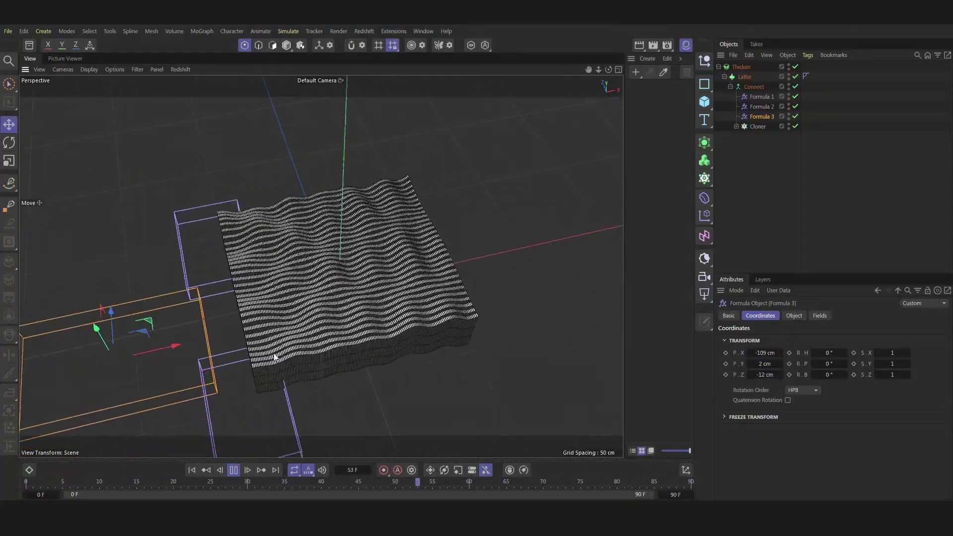
pyautogui.scroll(5, 207, 343)
pyautogui.click(115, 70)
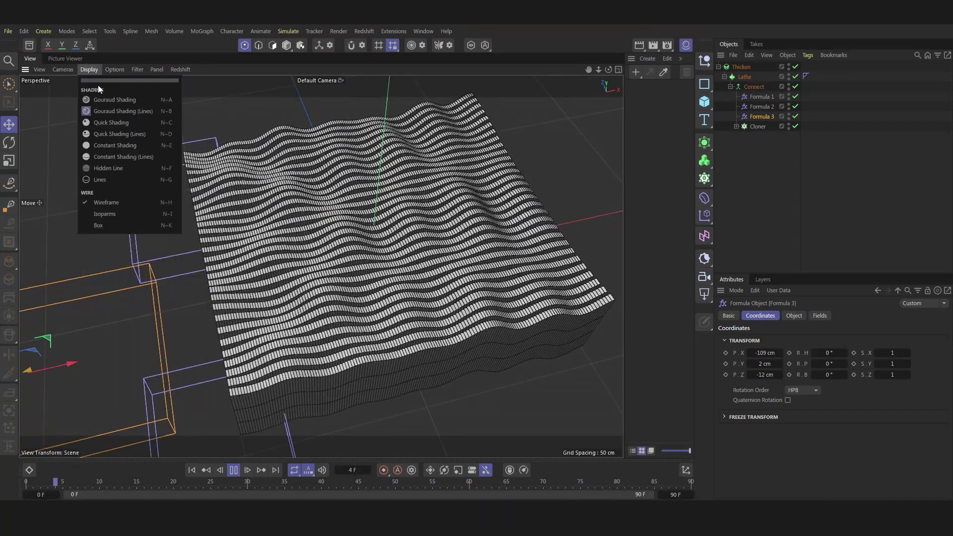
# Switch the viewport to Gouraud shading and isolate Formula 1, 2 and 3 in turn
pyautogui.click(107, 99)
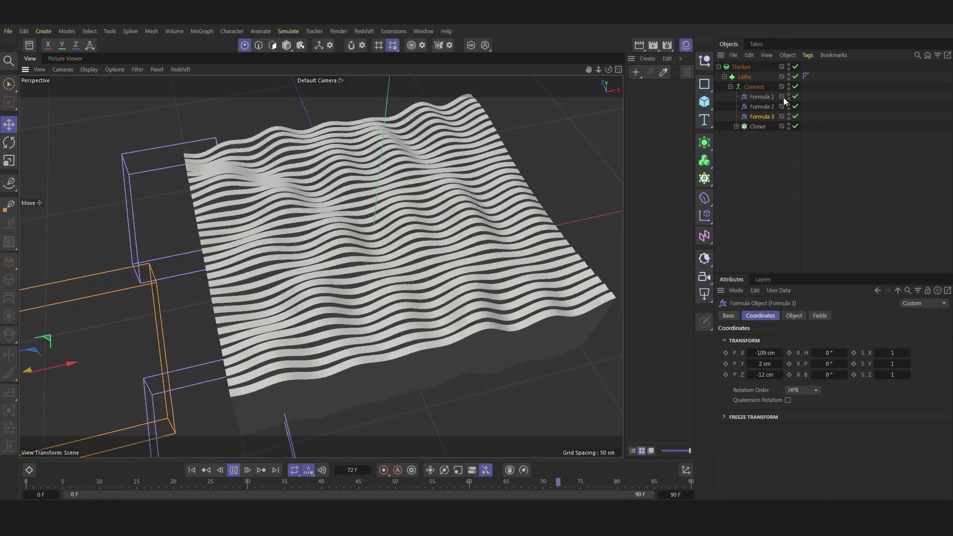
pyautogui.click(796, 106)
pyautogui.click(796, 117)
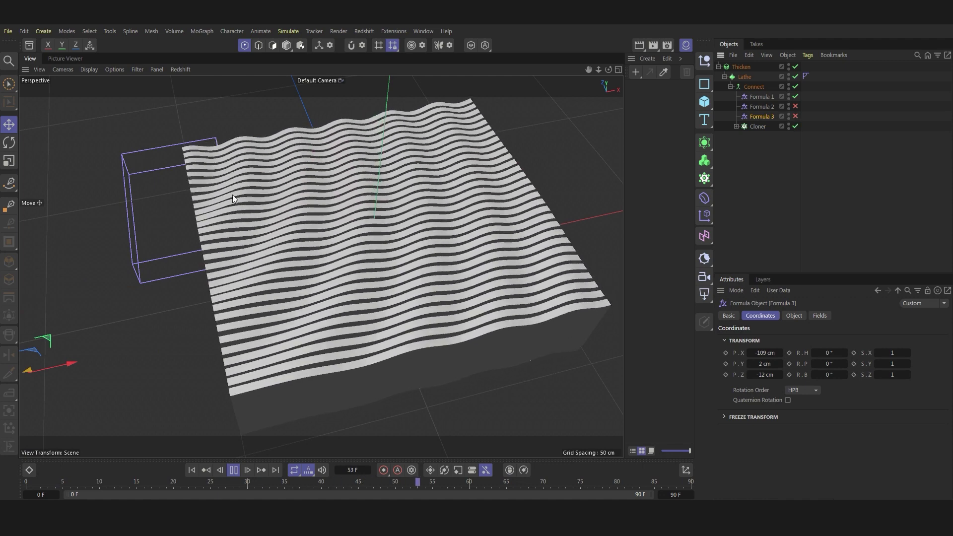
pyautogui.click(796, 96)
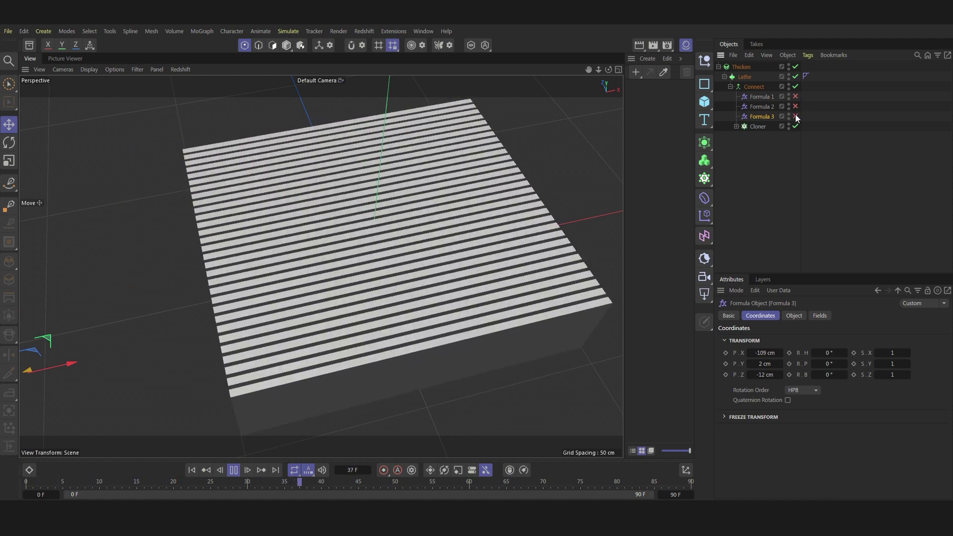
pyautogui.click(796, 117)
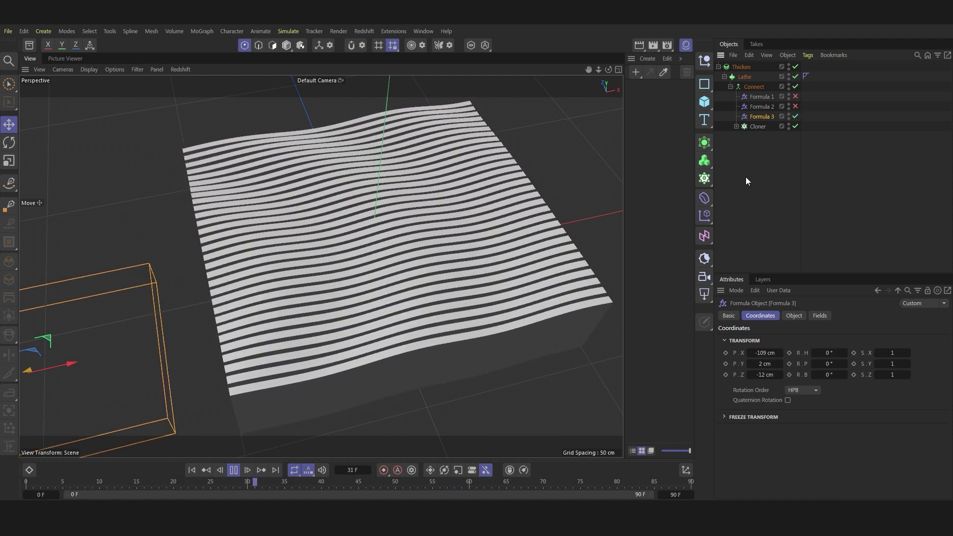
pyautogui.click(796, 116)
pyautogui.click(795, 107)
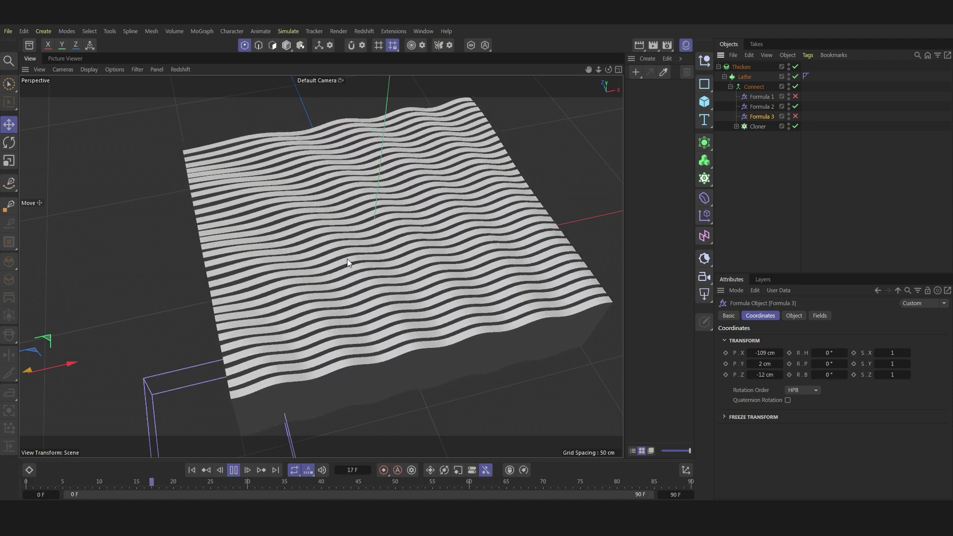
# Re-enable all three Formula deformers and add a new Formula deformer
pyautogui.click(796, 116)
pyautogui.click(796, 96)
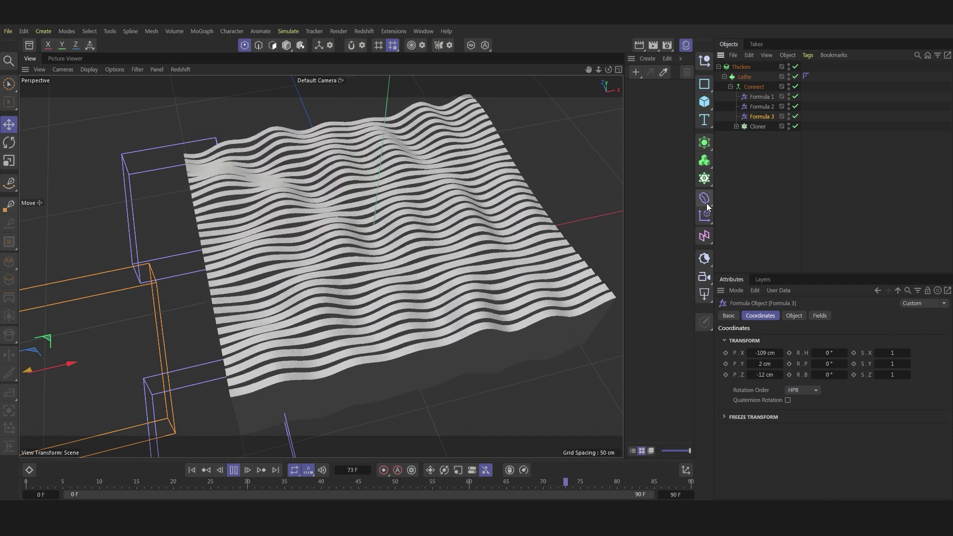
pyautogui.click(706, 204)
pyautogui.click(824, 445)
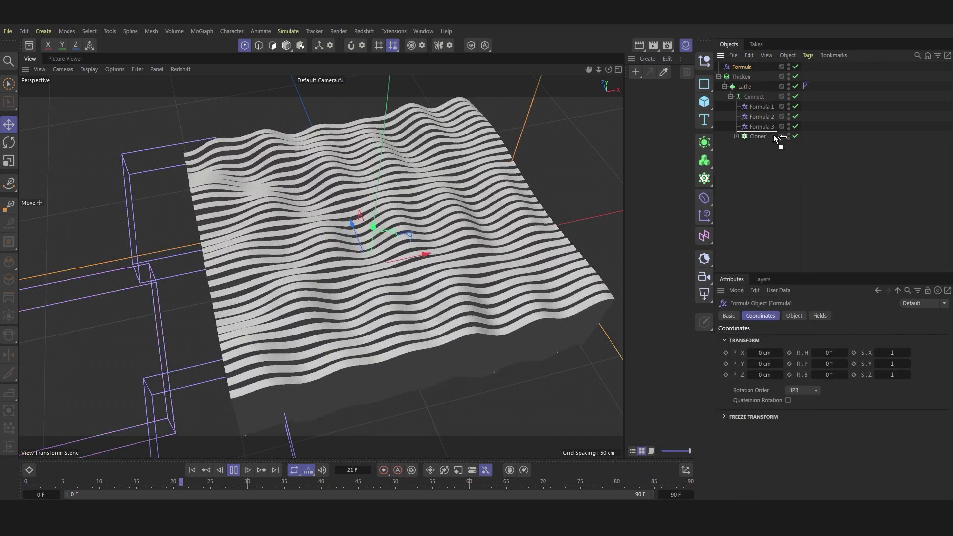
# Move the new Formula under Connect below Formula 3 and size it 84 × 10 × 52 cm
pyautogui.moveTo(774, 135); pyautogui.dragTo(773, 131)
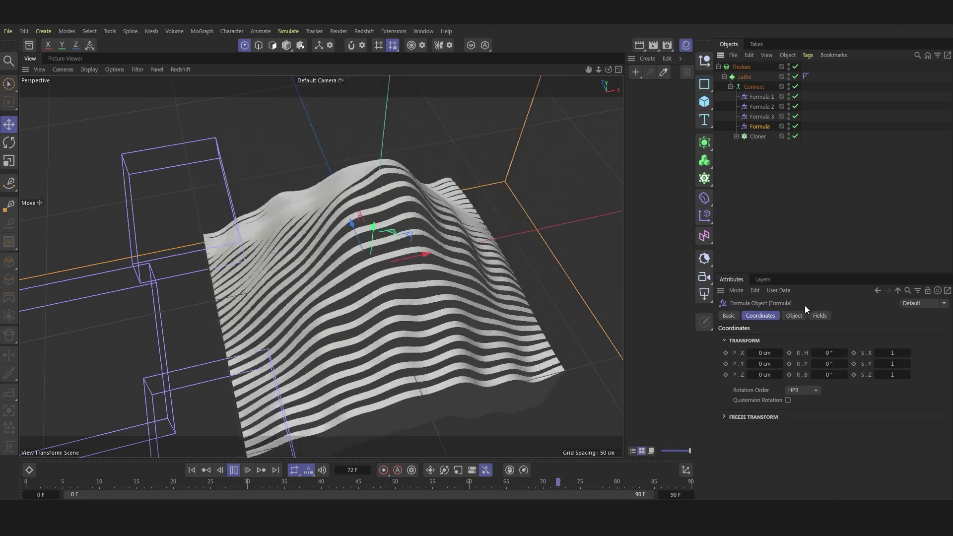
pyautogui.click(794, 316)
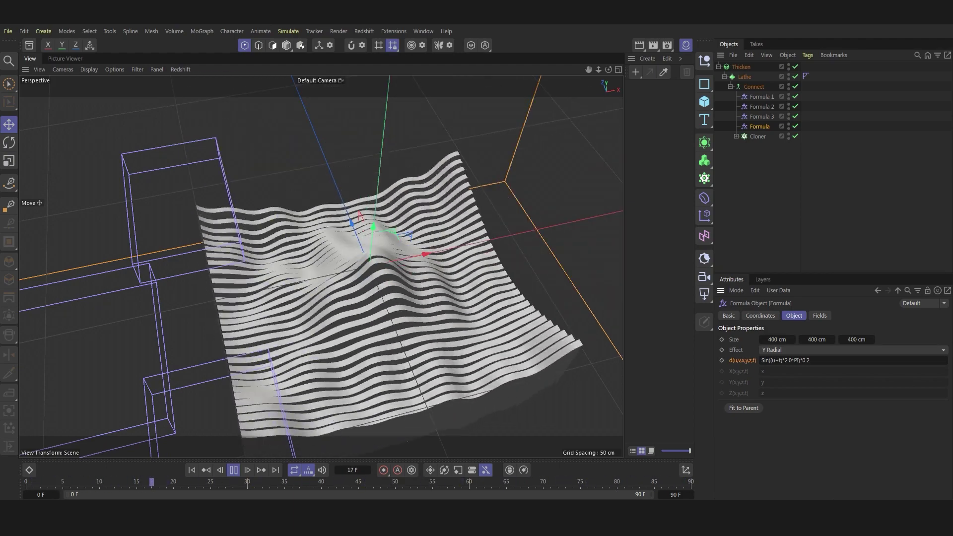
pyautogui.click(236, 473)
pyautogui.write('84')
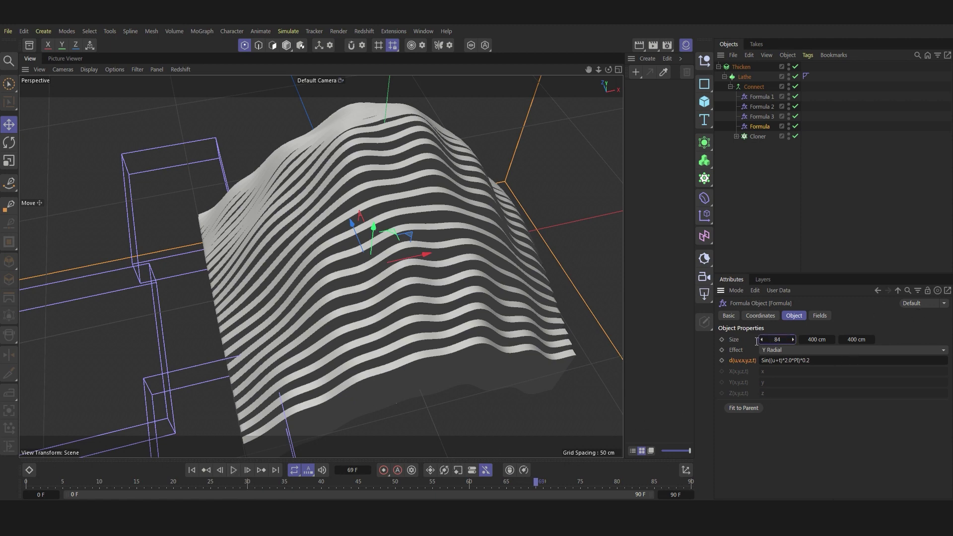
pyautogui.press('Return')
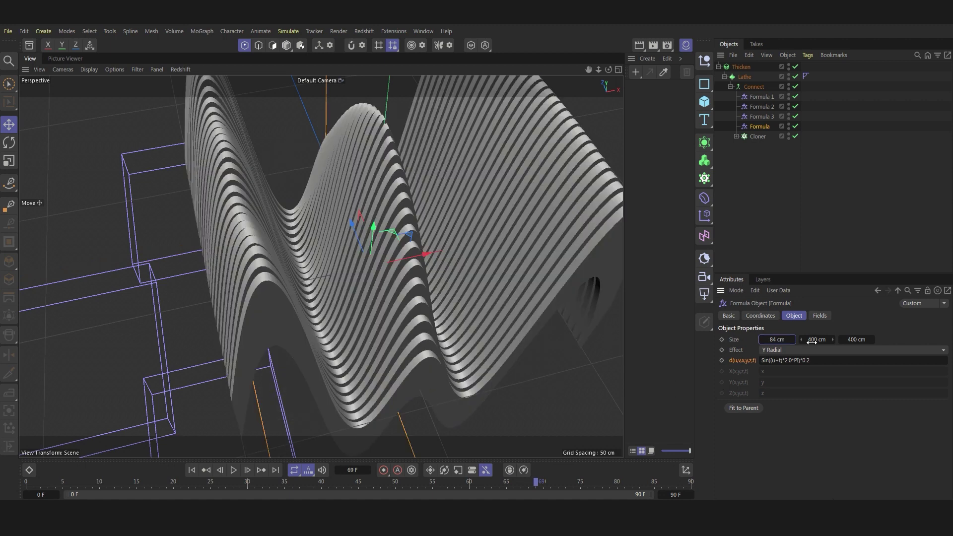
pyautogui.write('10')
pyautogui.press('Tab')
pyautogui.write('52')
pyautogui.press('Return')
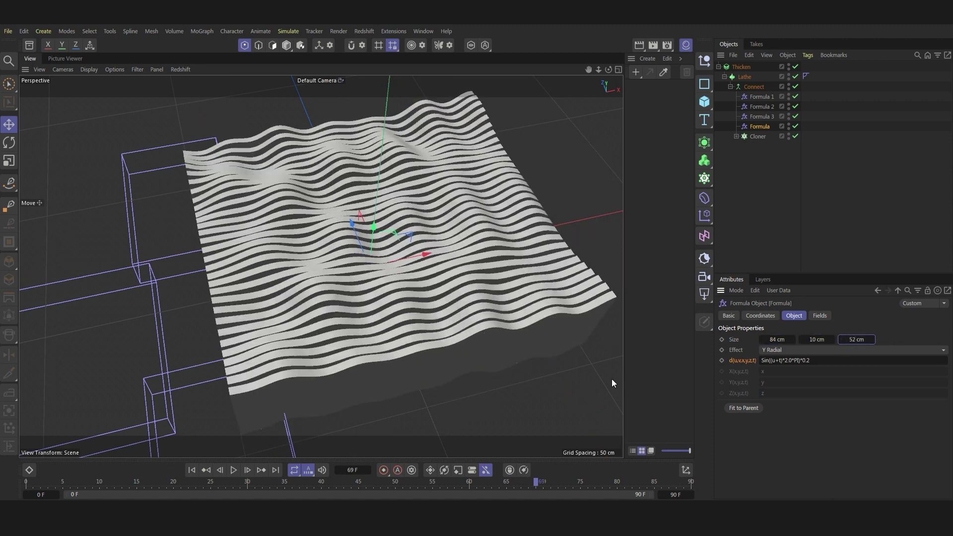
# Copy Formula 1's time-scaled sine expression into the new Formula deformer
pyautogui.click(192, 469)
pyautogui.click(233, 469)
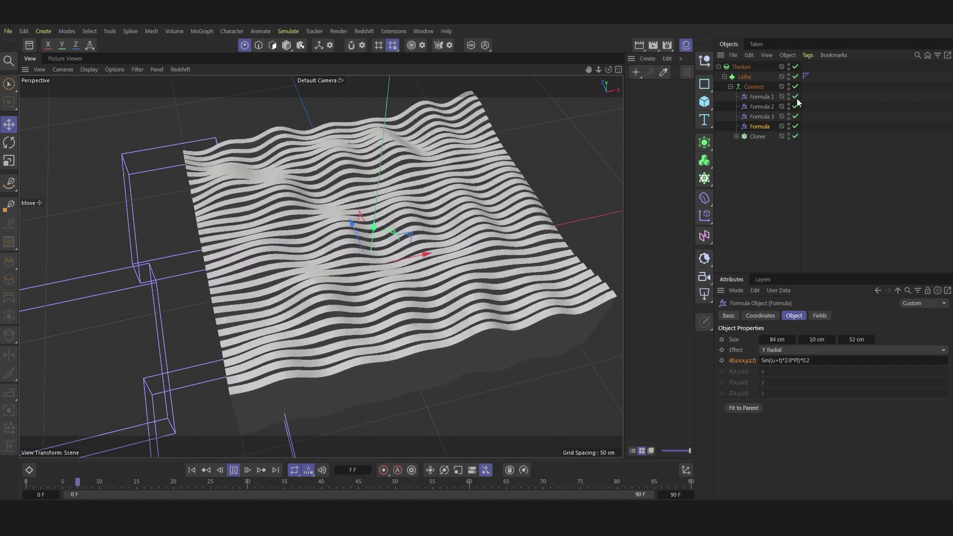
pyautogui.moveTo(795, 96)
pyautogui.mouseDown()
pyautogui.moveTo(796, 117)
pyautogui.moveTo(797, 96)
pyautogui.mouseUp()
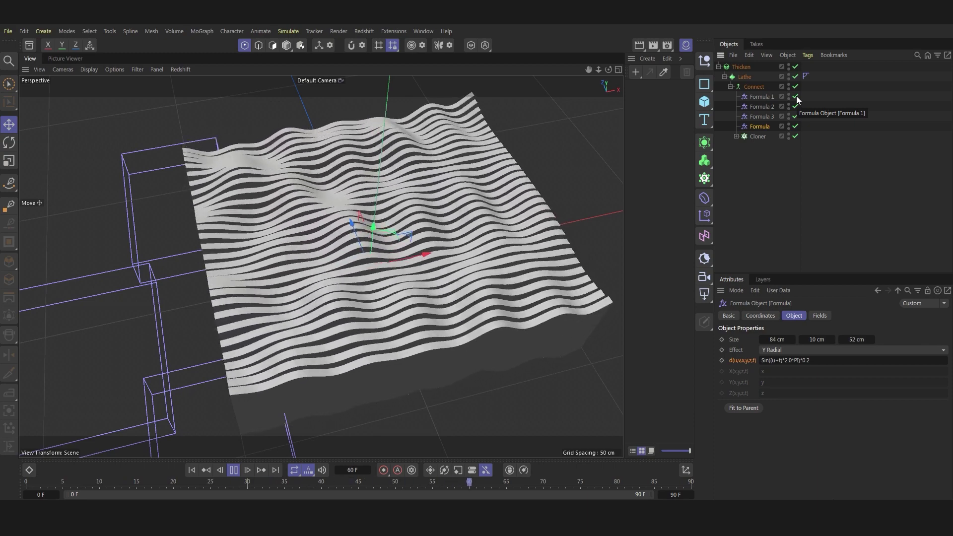
pyautogui.click(762, 96)
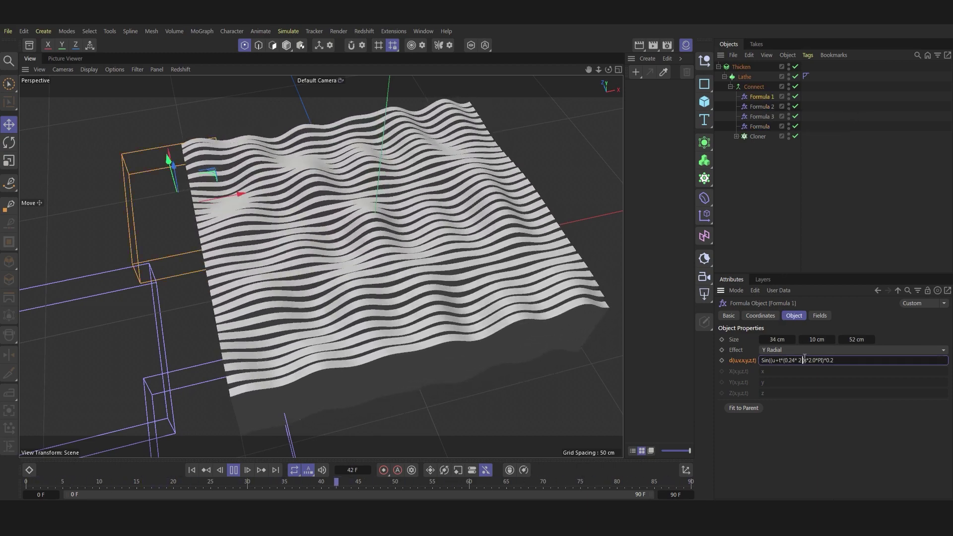
pyautogui.click(805, 361)
pyautogui.click(760, 126)
pyautogui.click(801, 360)
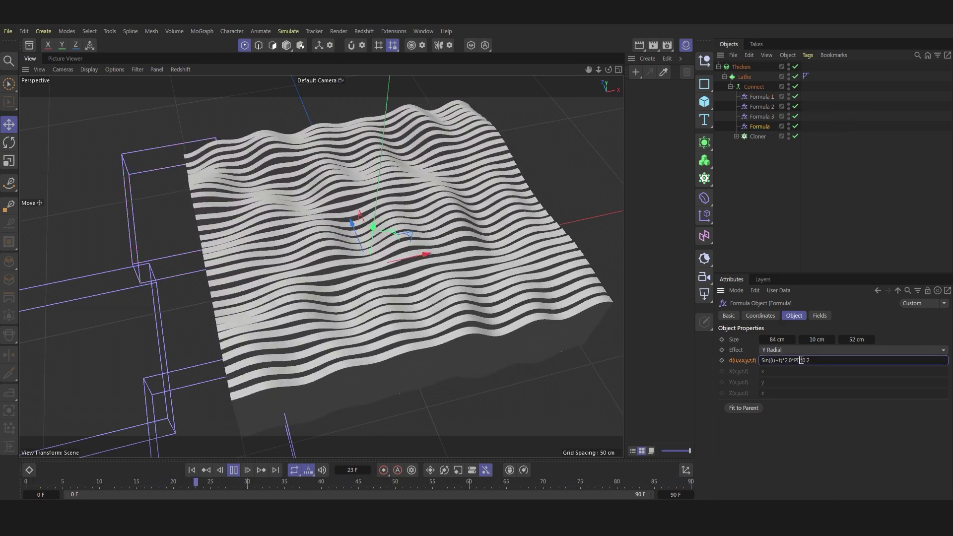
pyautogui.moveTo(801, 360); pyautogui.dragTo(720, 362)
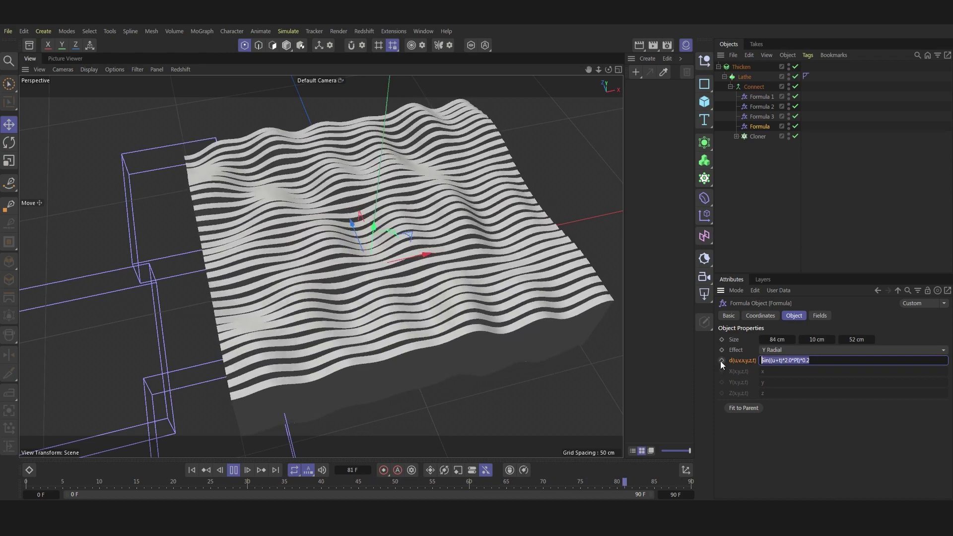
pyautogui.write('Sin((u+t*(0.24* 2 ))*2.0*PI)*0.2')
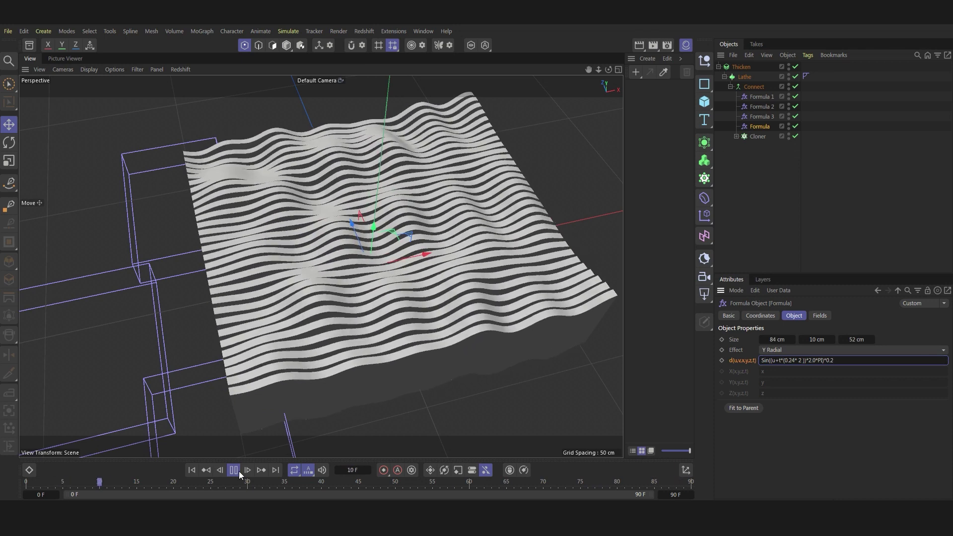
pyautogui.click(233, 470)
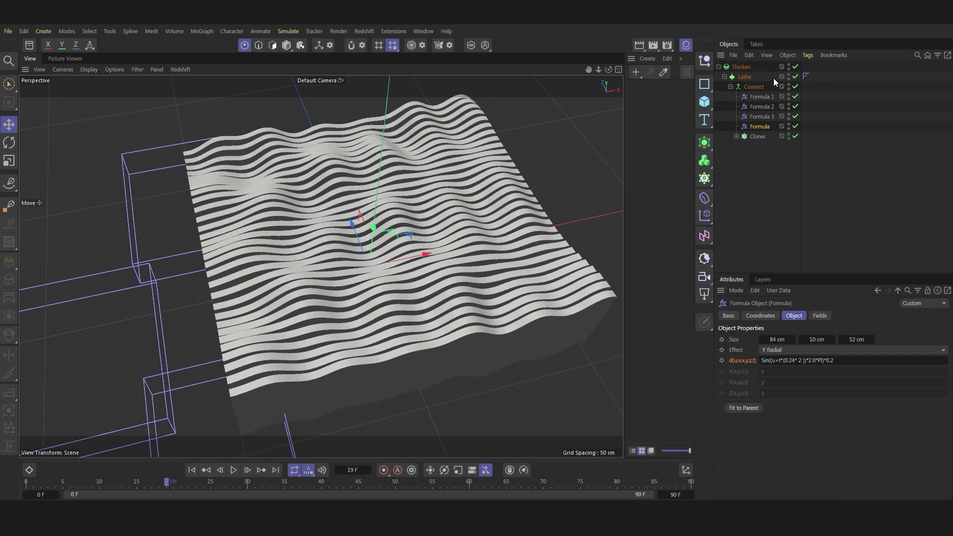
pyautogui.click(735, 68)
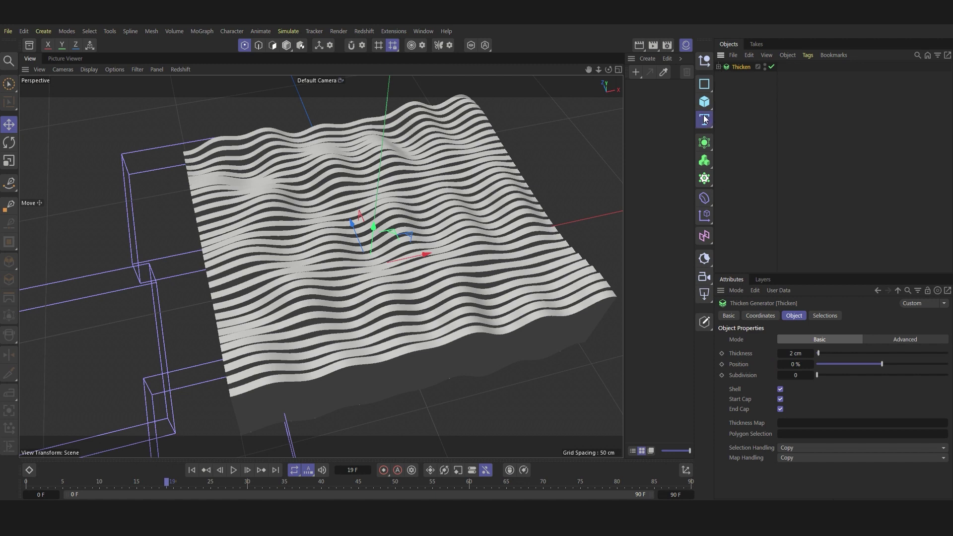
# Add a centre-aligned 3D text object 70 cm high and rotate it to lie flat
pyautogui.click(728, 137)
pyautogui.click(850, 427)
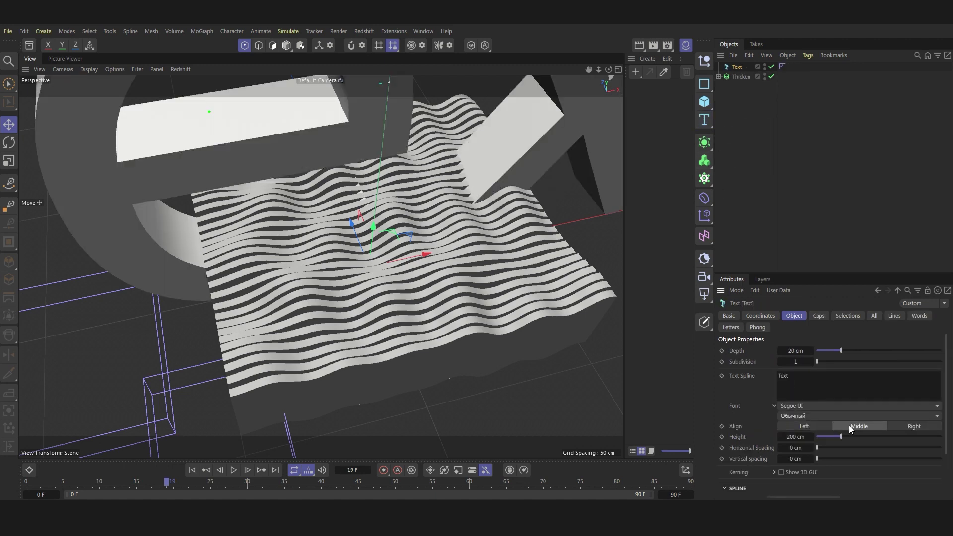
pyautogui.moveTo(795, 437); pyautogui.dragTo(794, 437)
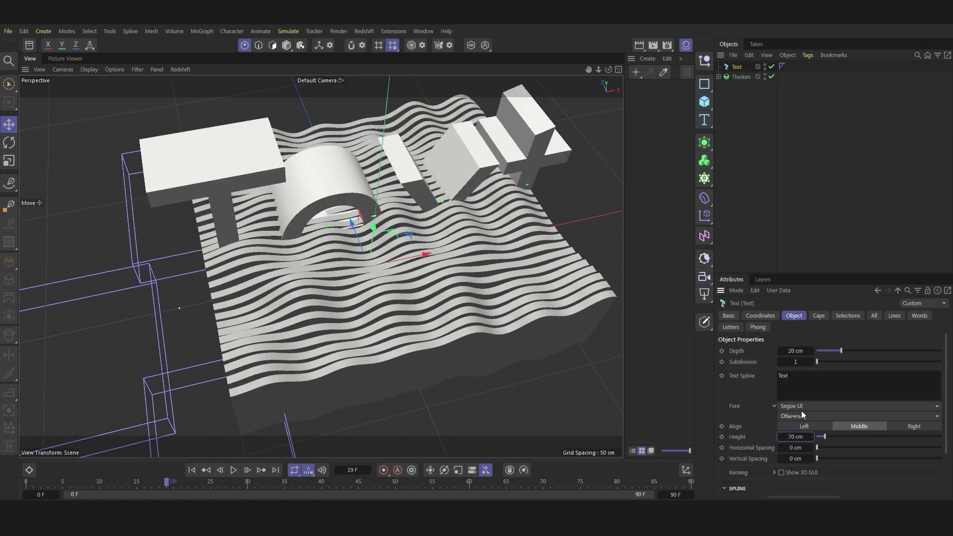
pyautogui.click(760, 316)
pyautogui.moveTo(845, 375); pyautogui.dragTo(824, 375)
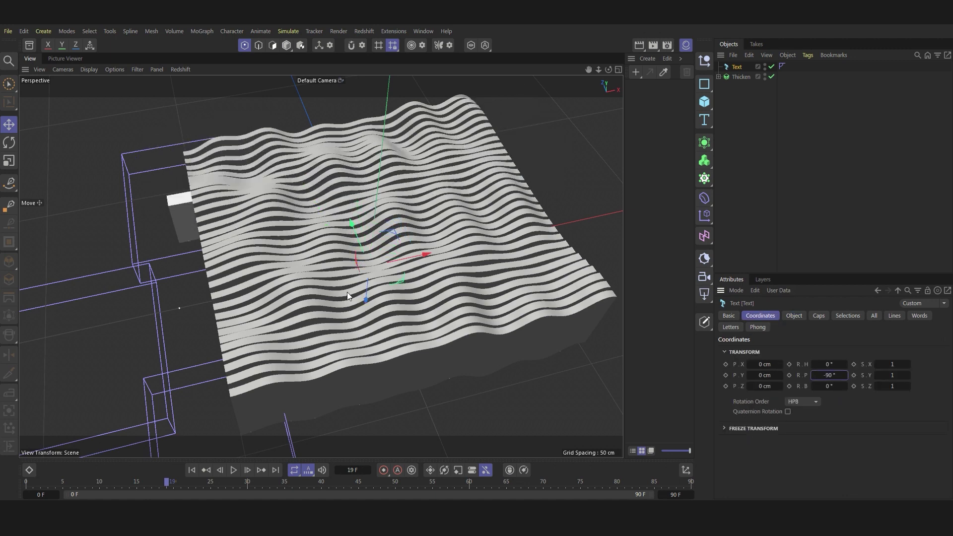
# Position the 20 cm-deep Archive X above the waves over the striped surface
pyautogui.moveTo(368, 288); pyautogui.dragTo(373, 244)
pyautogui.moveTo(377, 187); pyautogui.dragTo(420, 254)
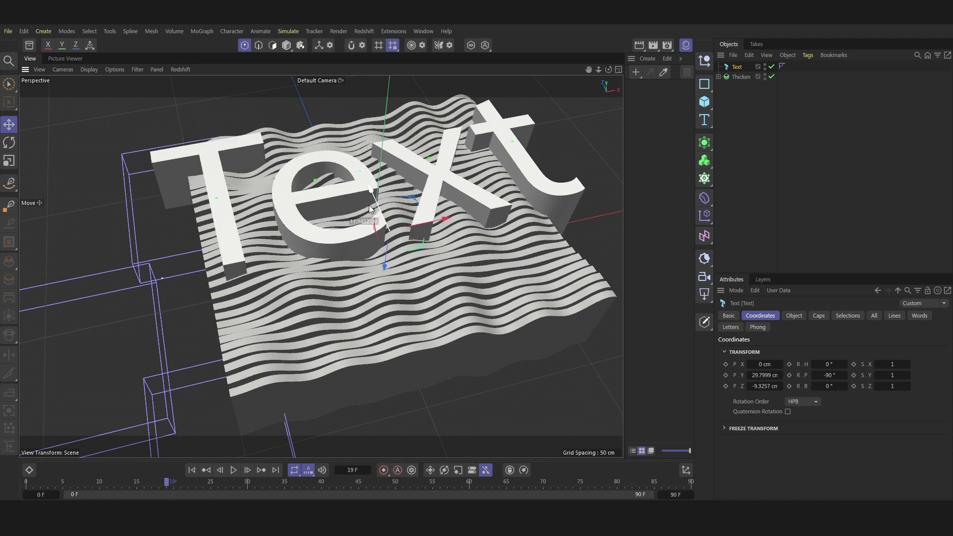
pyautogui.click(796, 317)
pyautogui.write('X')
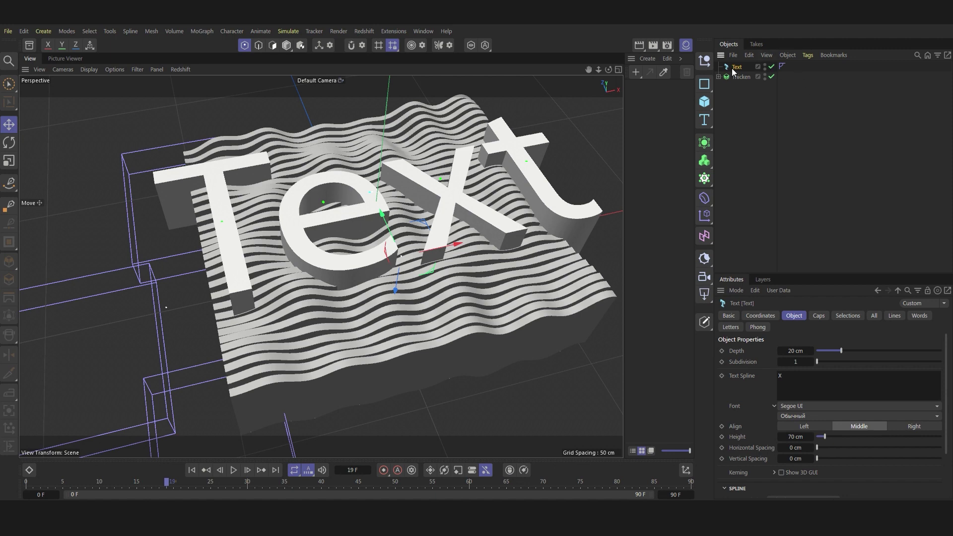
pyautogui.moveTo(398, 298); pyautogui.dragTo(400, 297)
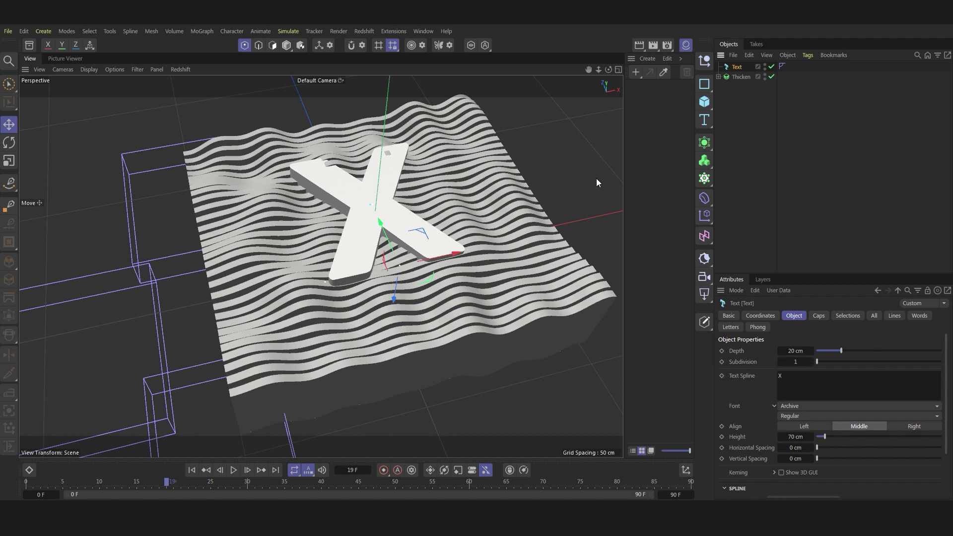
# Wrap Thicken in a Boole with the Text beneath it, carving an X-shaped hole
pyautogui.click(740, 77)
pyautogui.click(705, 144)
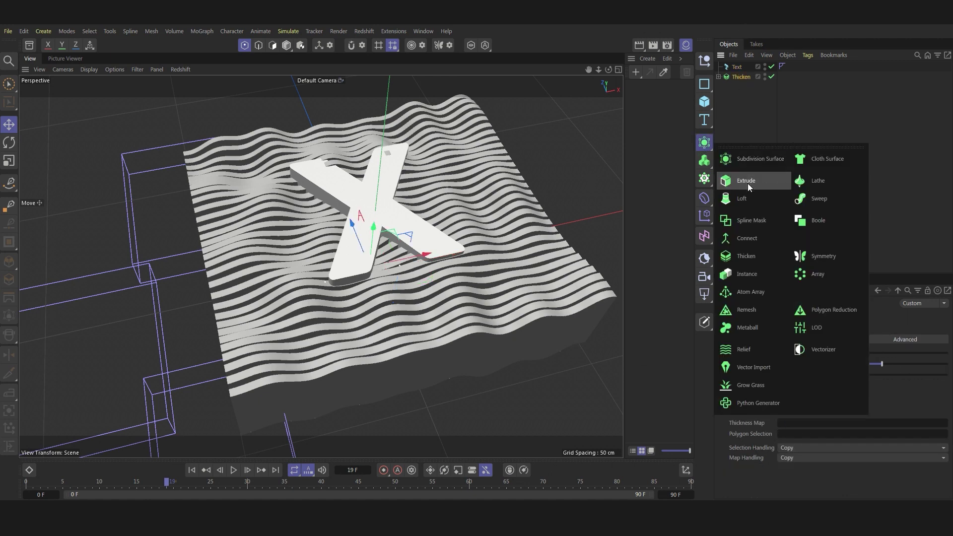
pyautogui.click(804, 225)
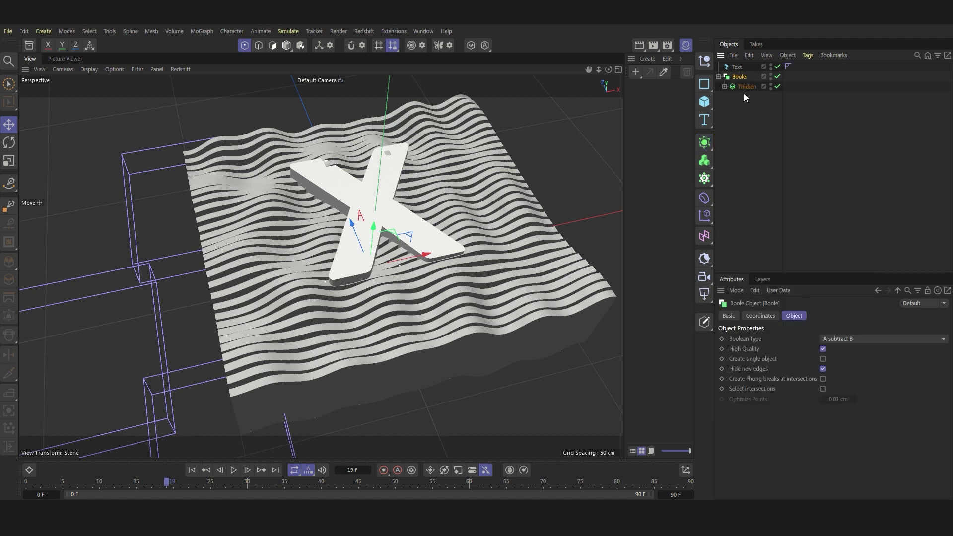
pyautogui.moveTo(737, 66); pyautogui.dragTo(743, 96)
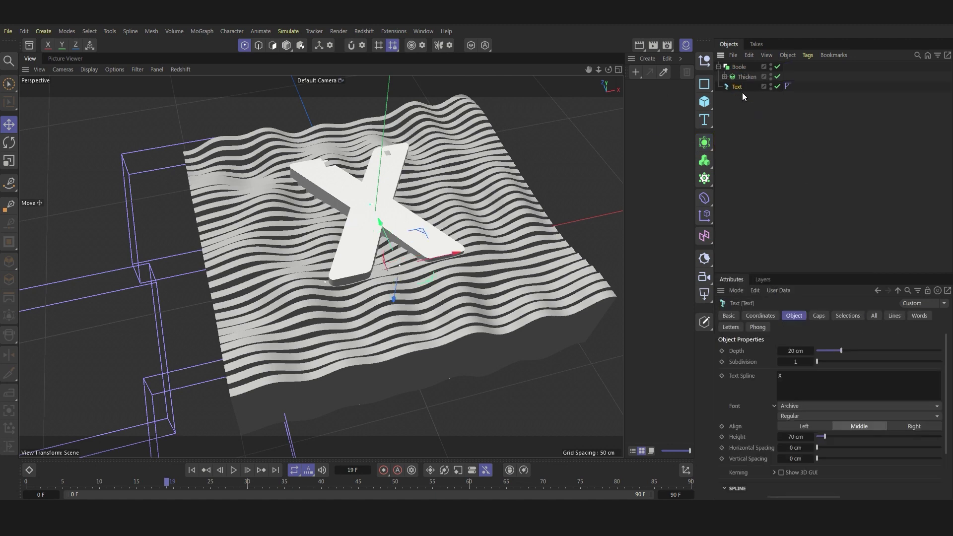
pyautogui.click(717, 66)
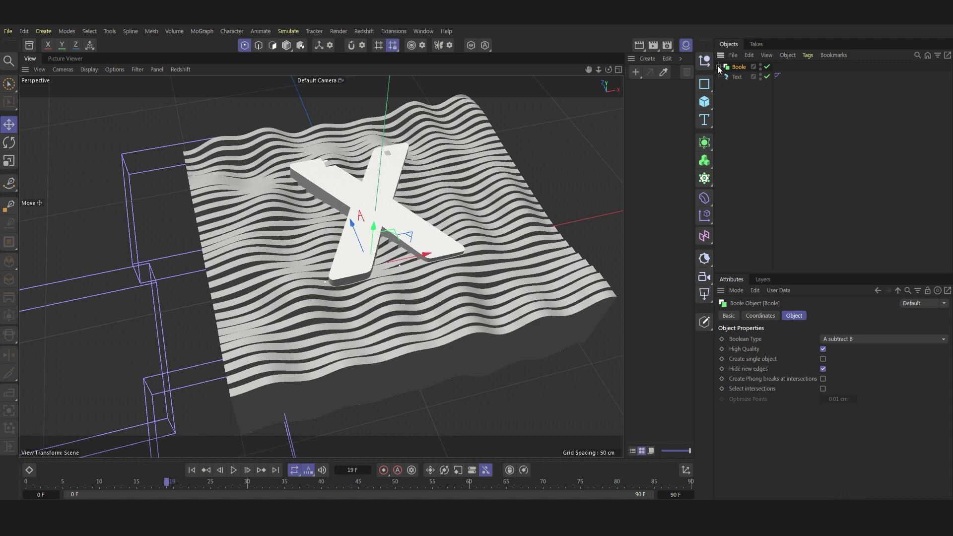
pyautogui.moveTo(718, 66); pyautogui.dragTo(742, 83)
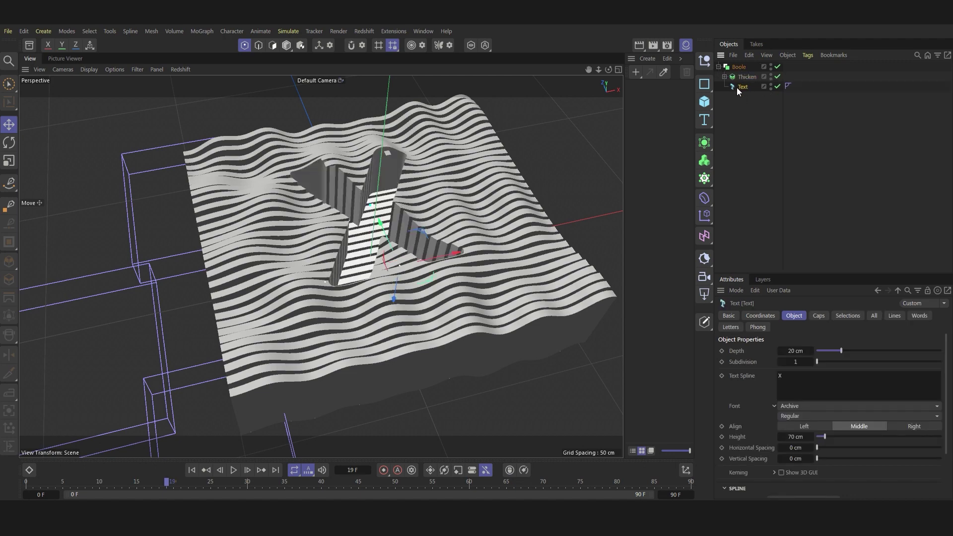
pyautogui.moveTo(609, 69)
pyautogui.mouseDown()
pyautogui.moveTo(615, 75)
pyautogui.moveTo(427, 226)
pyautogui.mouseUp()
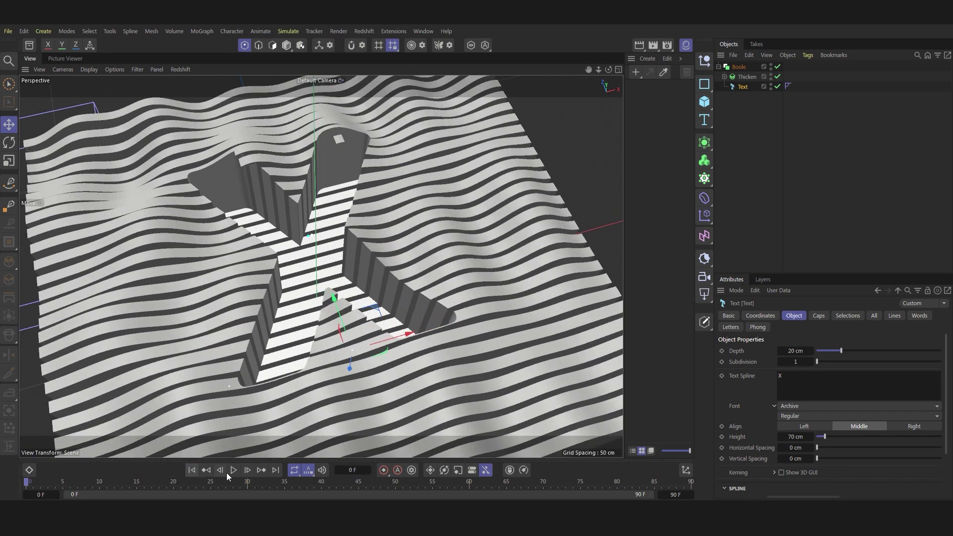
# Play the wave animation and enable Create single object on the Boole
pyautogui.click(233, 471)
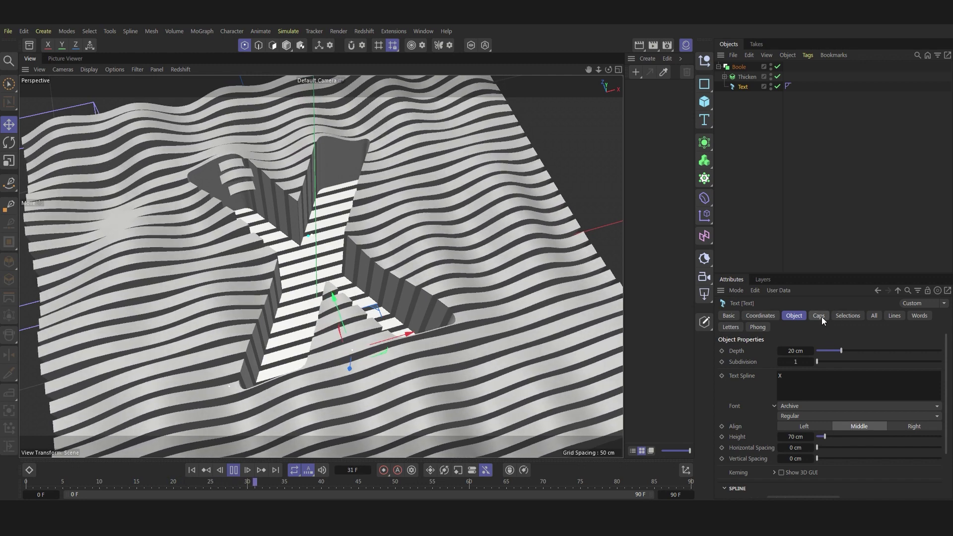
pyautogui.click(821, 317)
pyautogui.click(747, 76)
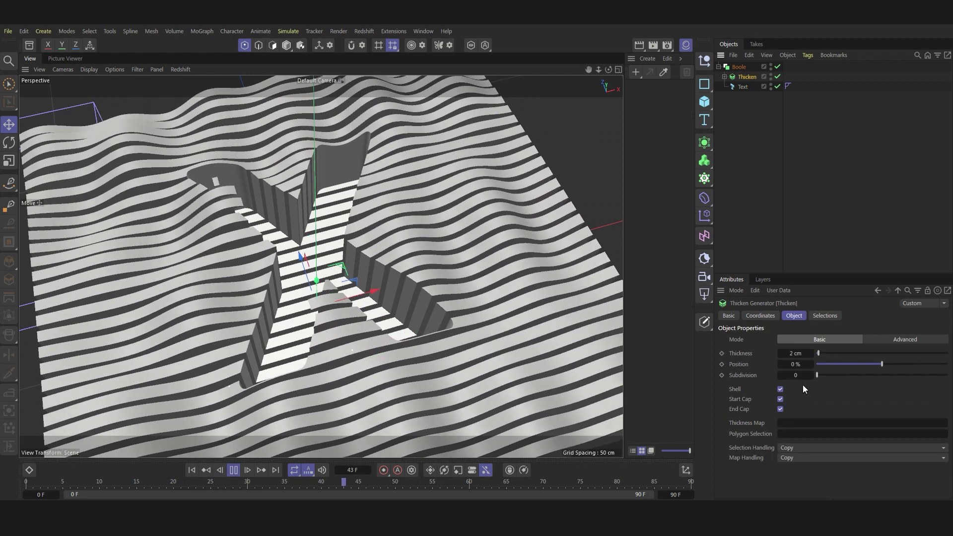
pyautogui.click(825, 316)
pyautogui.click(740, 66)
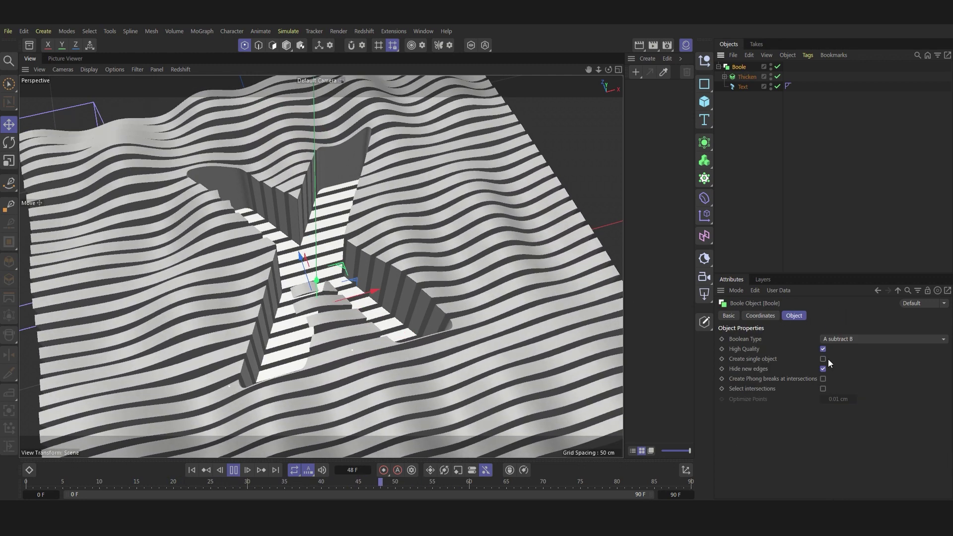
pyautogui.click(823, 359)
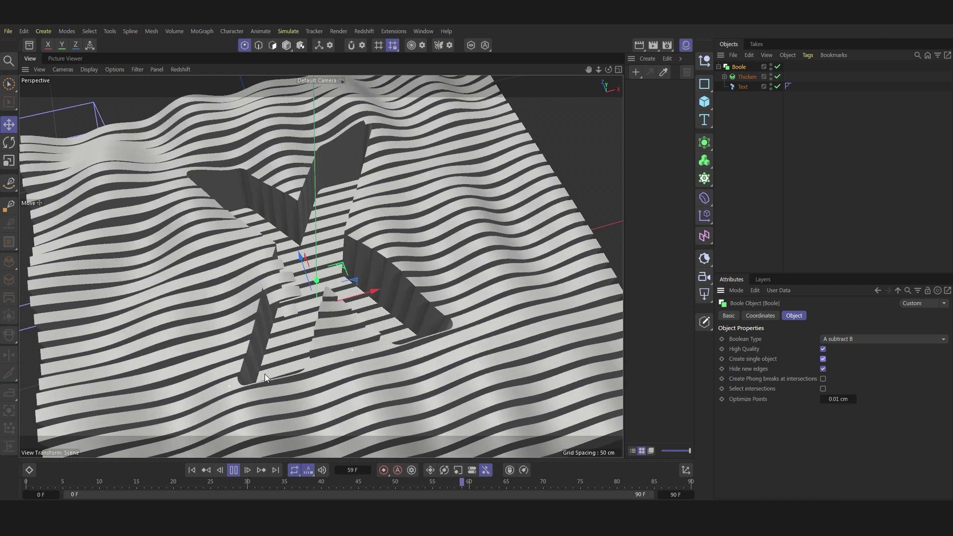
# Stop playback at frame 0 and nudge the Text X slightly along its Z axis
pyautogui.click(234, 470)
pyautogui.click(196, 470)
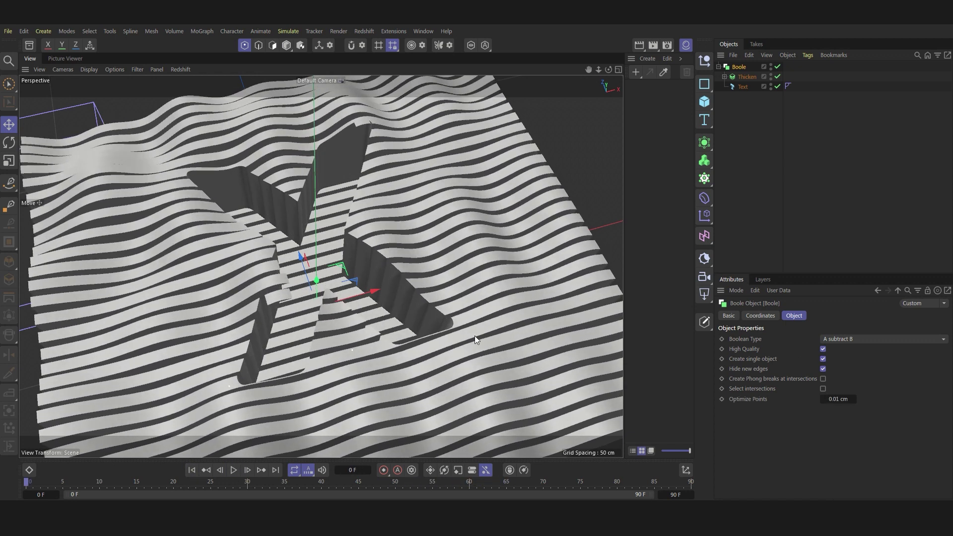
pyautogui.click(744, 86)
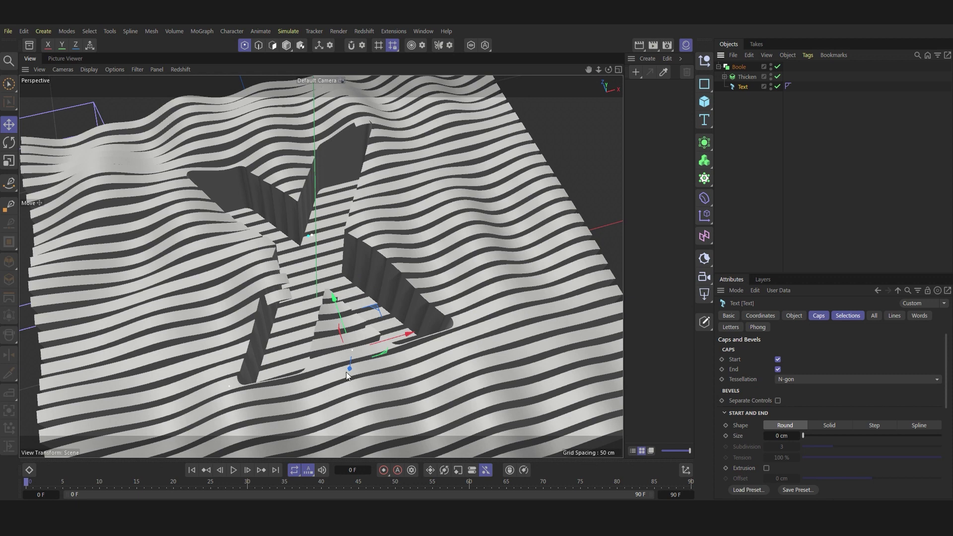
pyautogui.moveTo(352, 370); pyautogui.dragTo(352, 363)
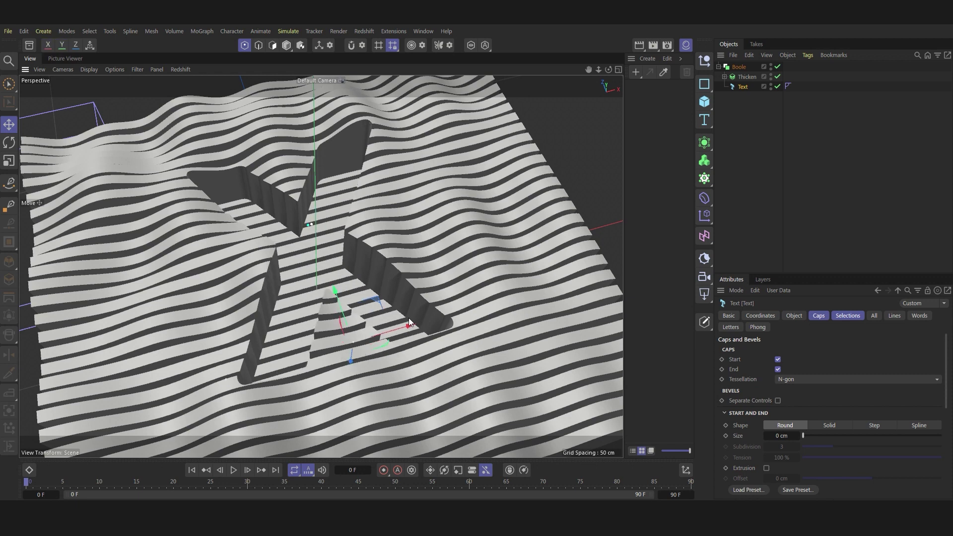
pyautogui.click(708, 276)
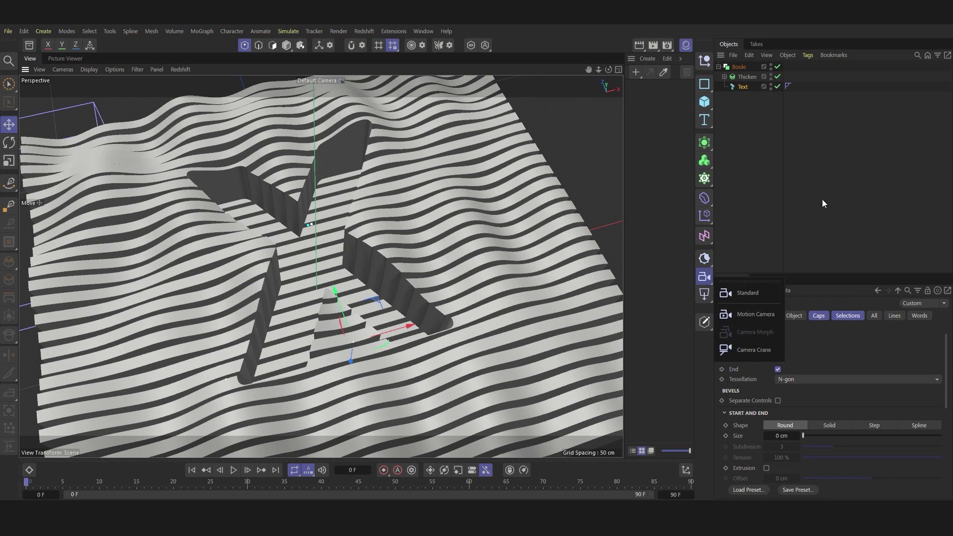
# Add an RS Camera at position -71/354/-278 cm with heading -374° and pitch -49°
pyautogui.click(709, 278)
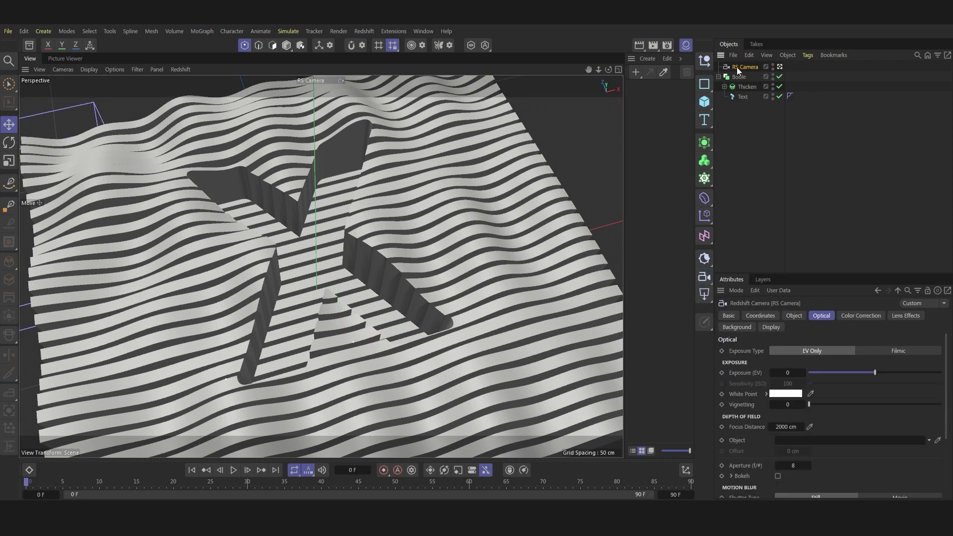
pyautogui.click(760, 316)
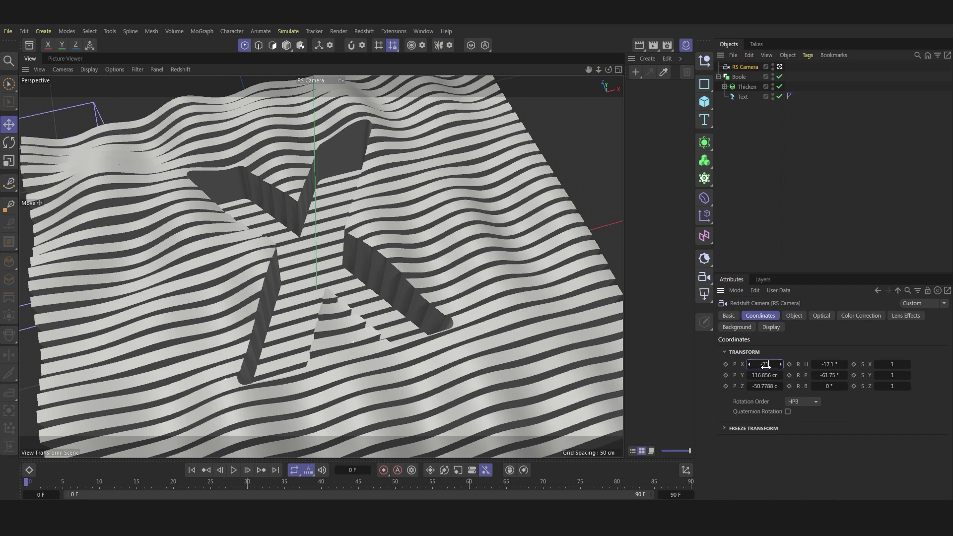
pyautogui.moveTo(766, 365); pyautogui.dragTo(773, 365)
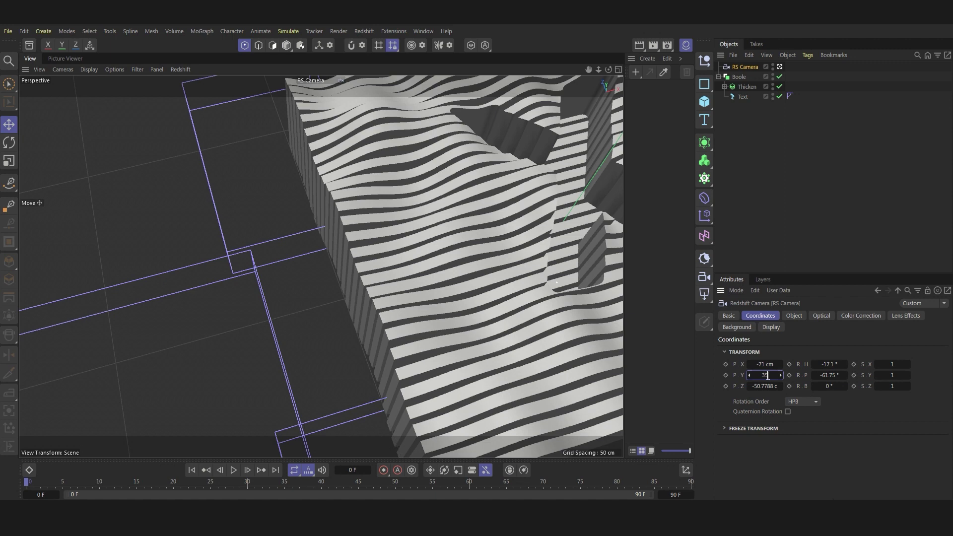
pyautogui.moveTo(767, 376); pyautogui.dragTo(765, 375)
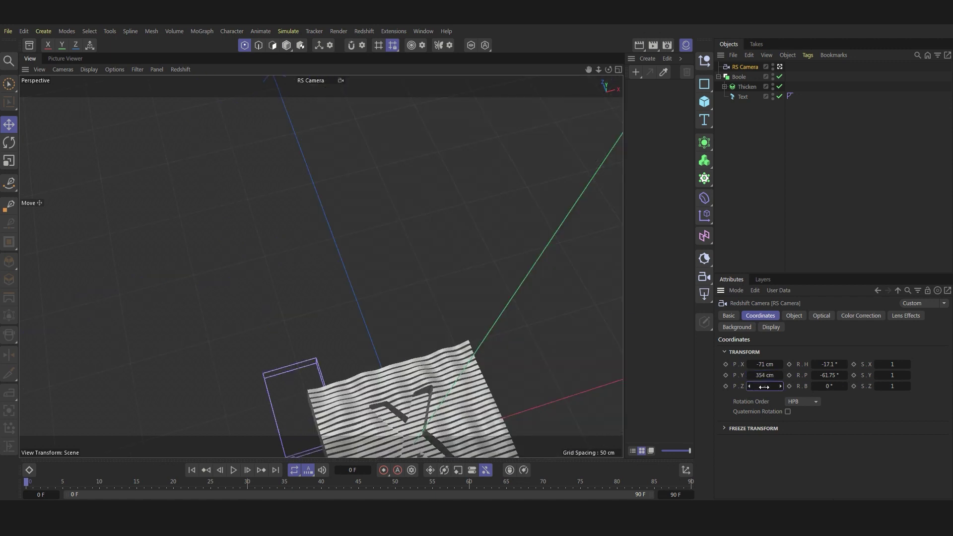
pyautogui.moveTo(765, 387); pyautogui.dragTo(767, 387)
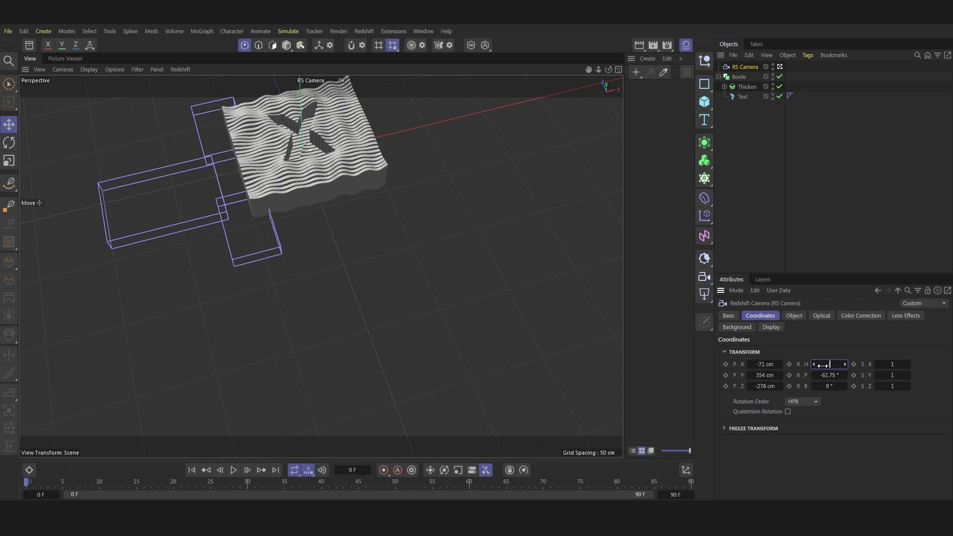
pyautogui.click(830, 364)
pyautogui.write('-374')
pyautogui.press('Return')
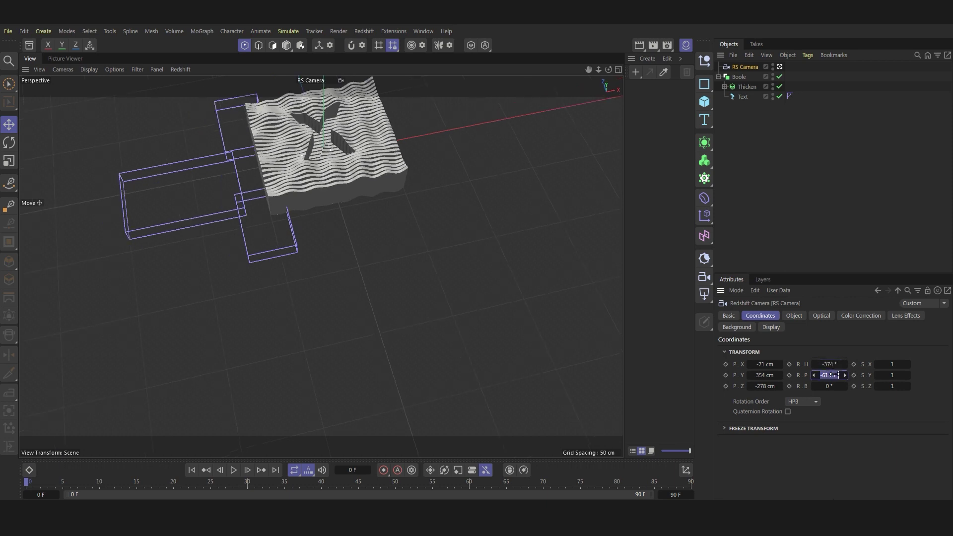
pyautogui.moveTo(834, 375); pyautogui.dragTo(830, 375)
pyautogui.write('-49')
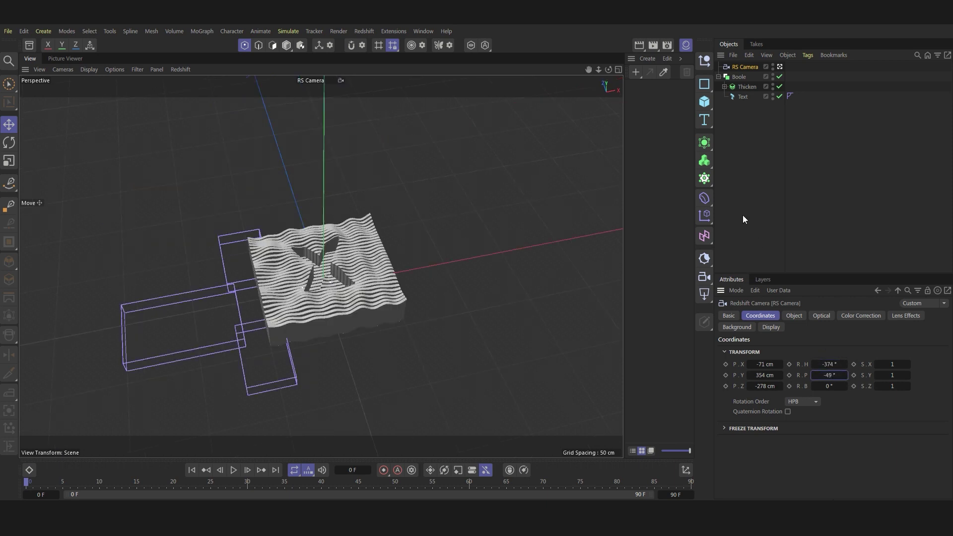
# Give the camera a 300 mm focal length and set the render output to 1000×1000
pyautogui.click(795, 317)
pyautogui.click(794, 370)
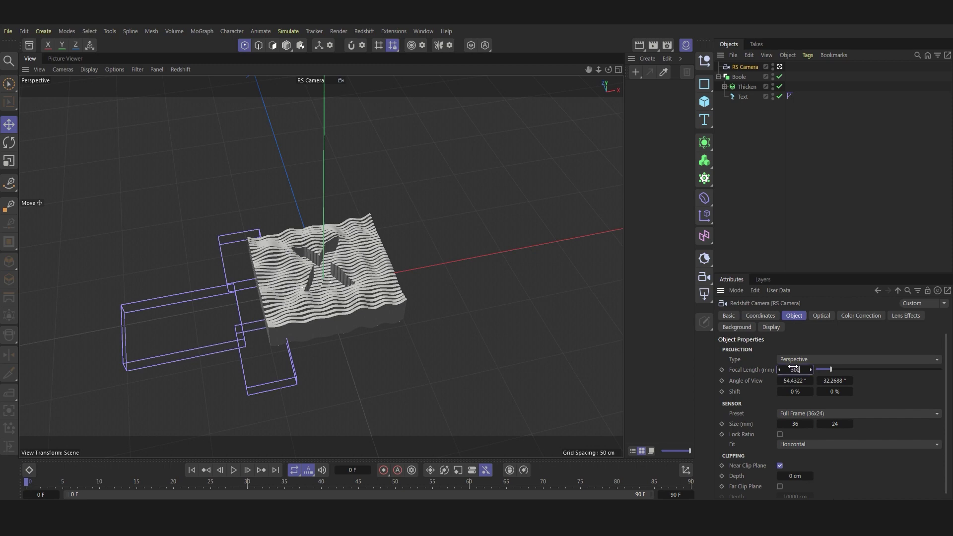
pyautogui.press('Return')
pyautogui.click(665, 48)
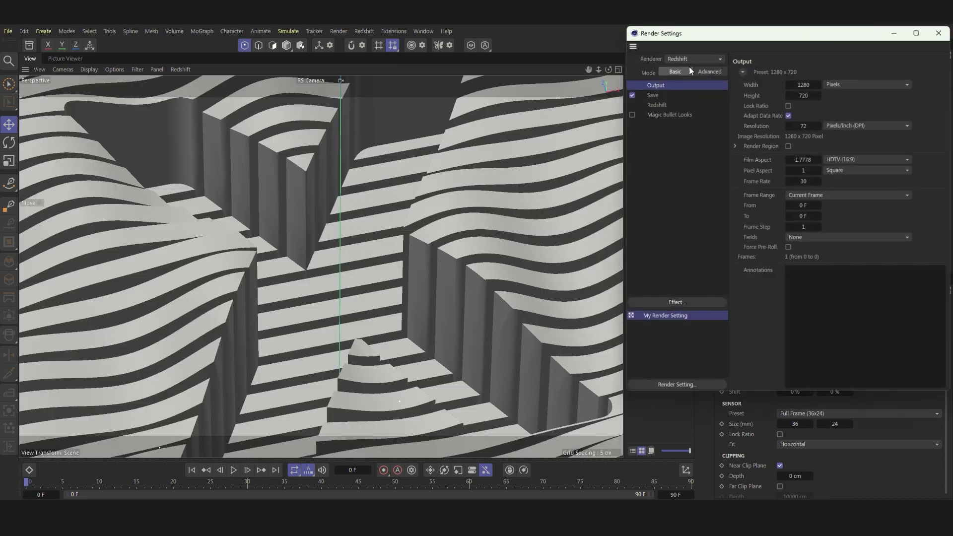
pyautogui.write('1000')
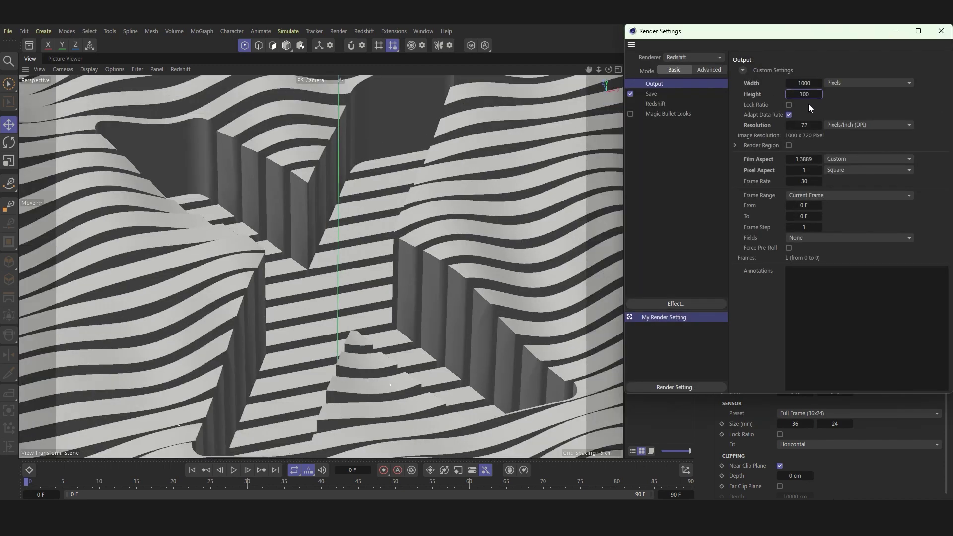
pyautogui.press('Return')
pyautogui.click(941, 31)
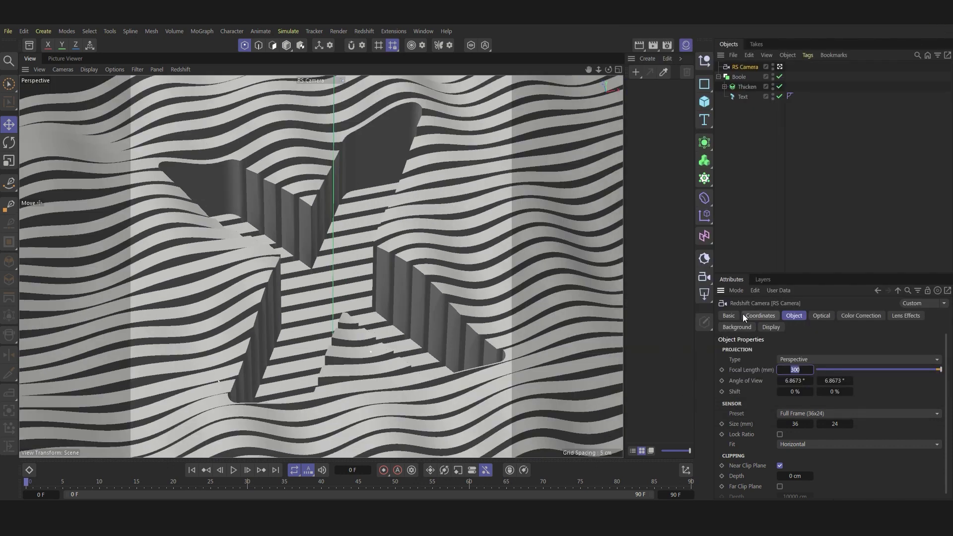
# Set the viewport Safe Frames opacity to 100%, then preview the waves later in the animation
pyautogui.click(736, 291)
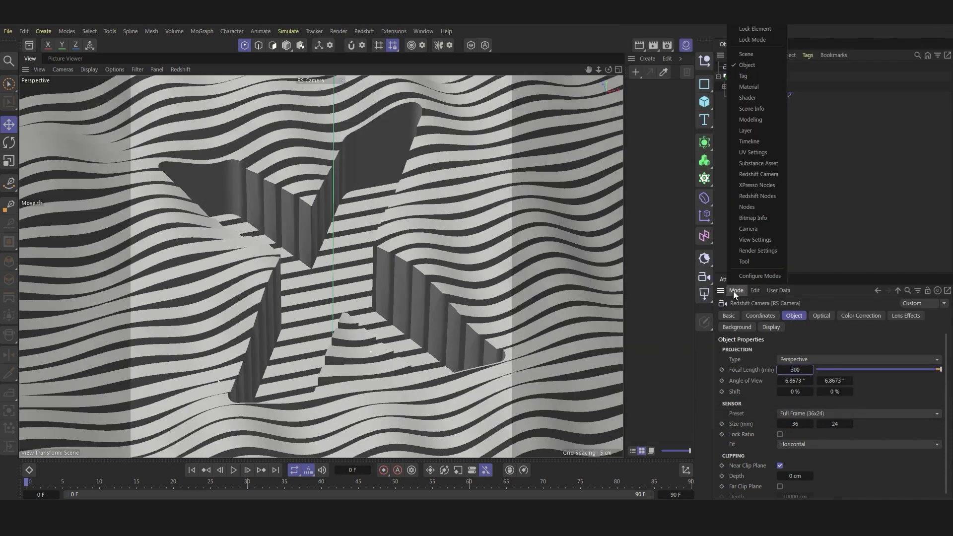
pyautogui.click(763, 240)
pyautogui.click(752, 316)
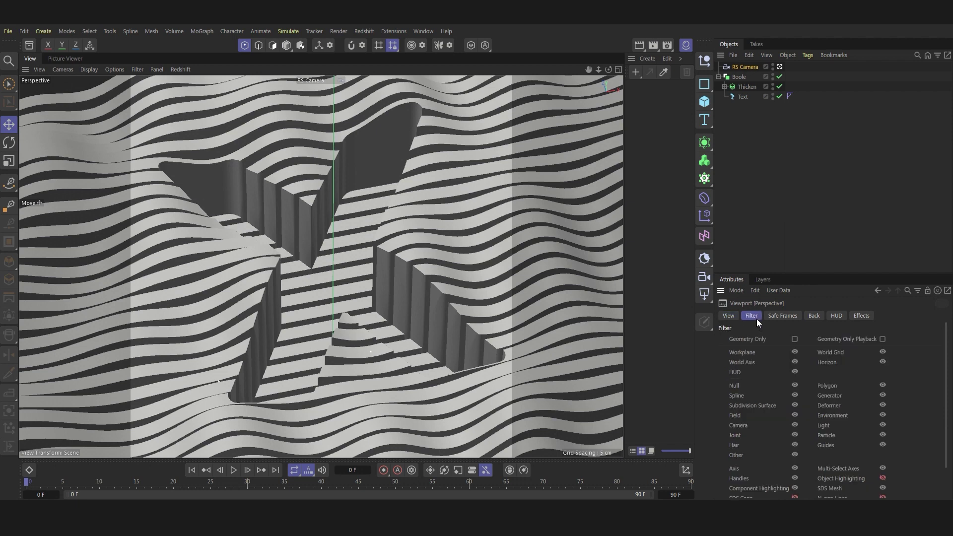
pyautogui.moveTo(860, 415); pyautogui.dragTo(948, 415)
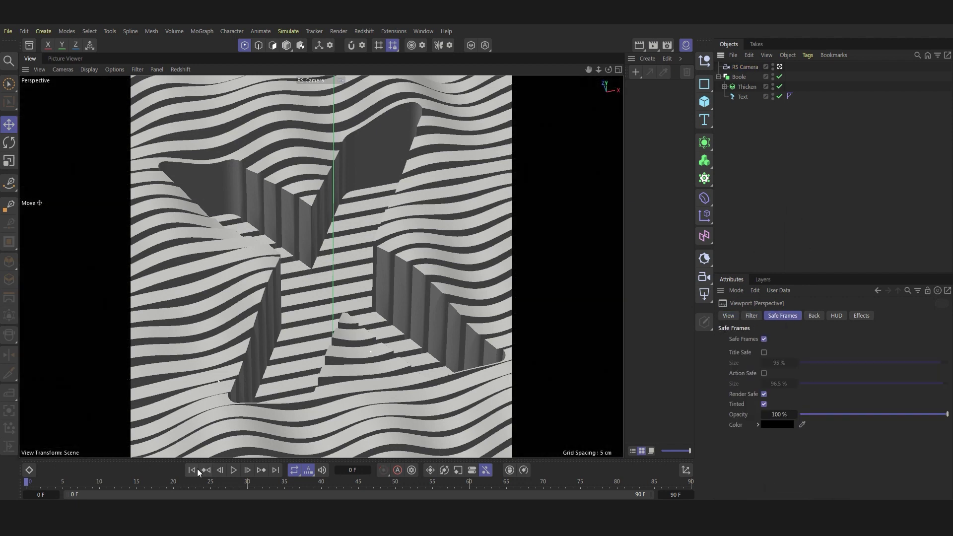
pyautogui.click(234, 470)
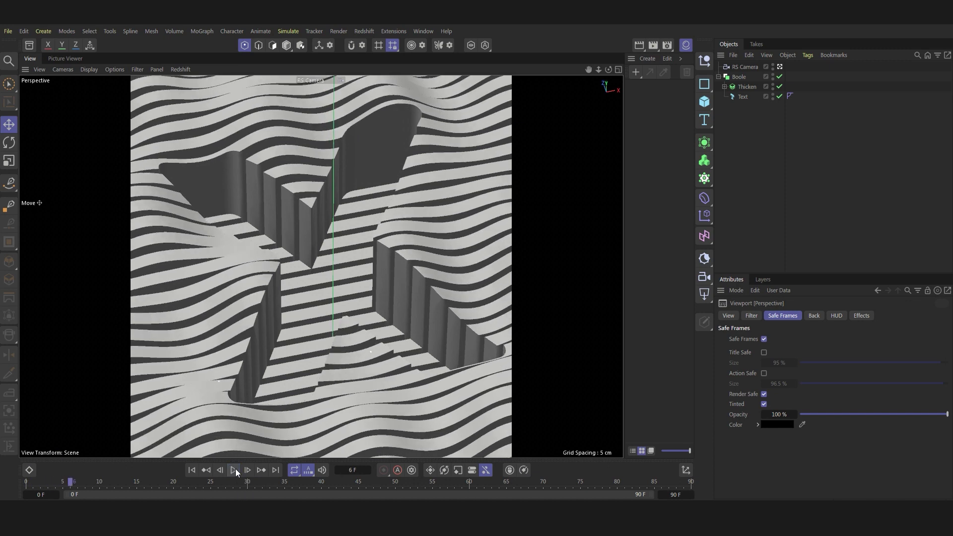
pyautogui.moveTo(251, 484); pyautogui.dragTo(202, 485)
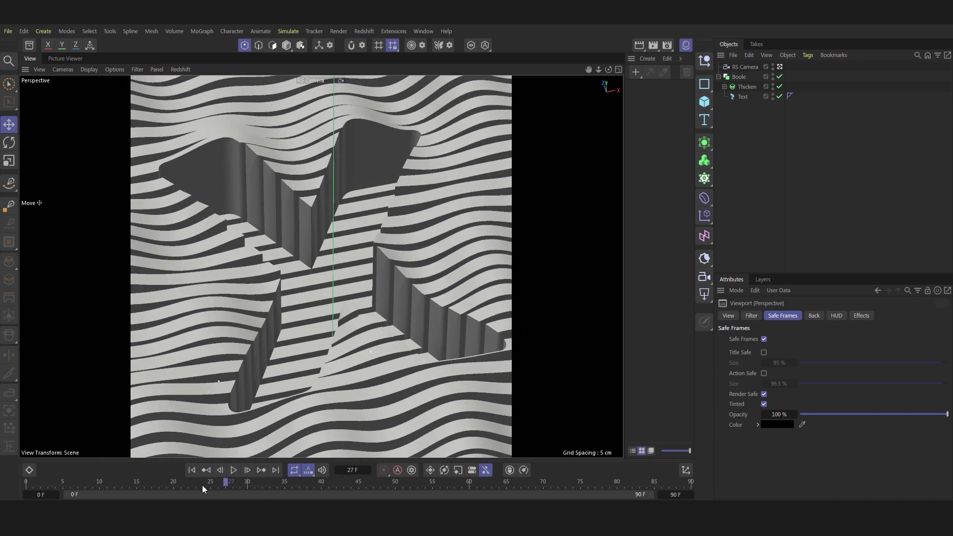
# Duplicate the Text X and set the copy's Depth to 0.5 cm
pyautogui.click(744, 96)
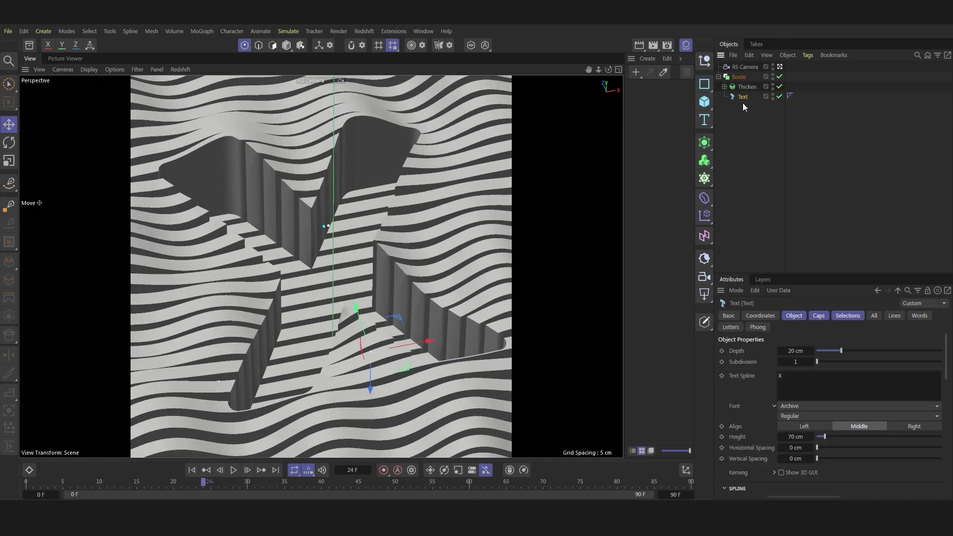
pyautogui.keyDown('ctrl'); pyautogui.moveTo(743, 96); pyautogui.dragTo(735, 64); pyautogui.keyUp('ctrl')
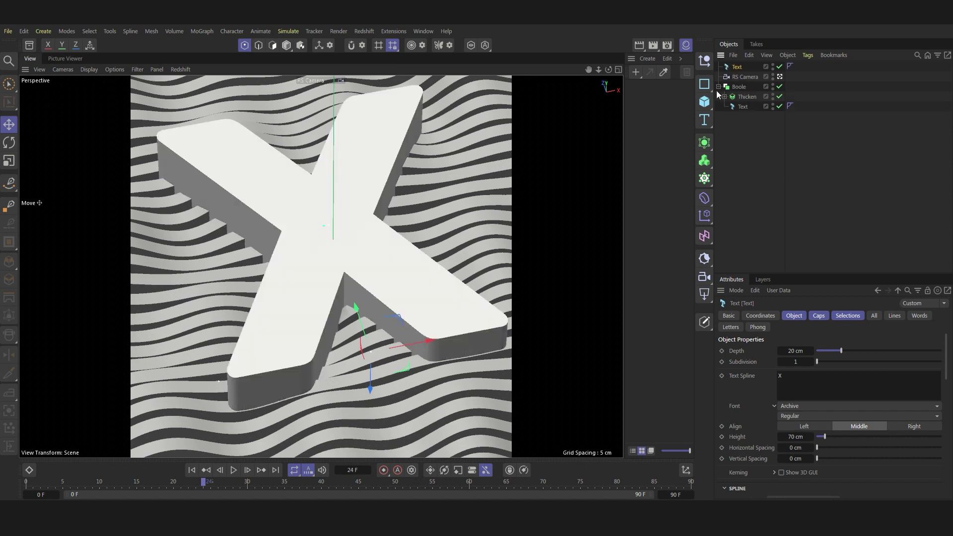
pyautogui.click(737, 67)
pyautogui.moveTo(796, 349); pyautogui.dragTo(717, 207)
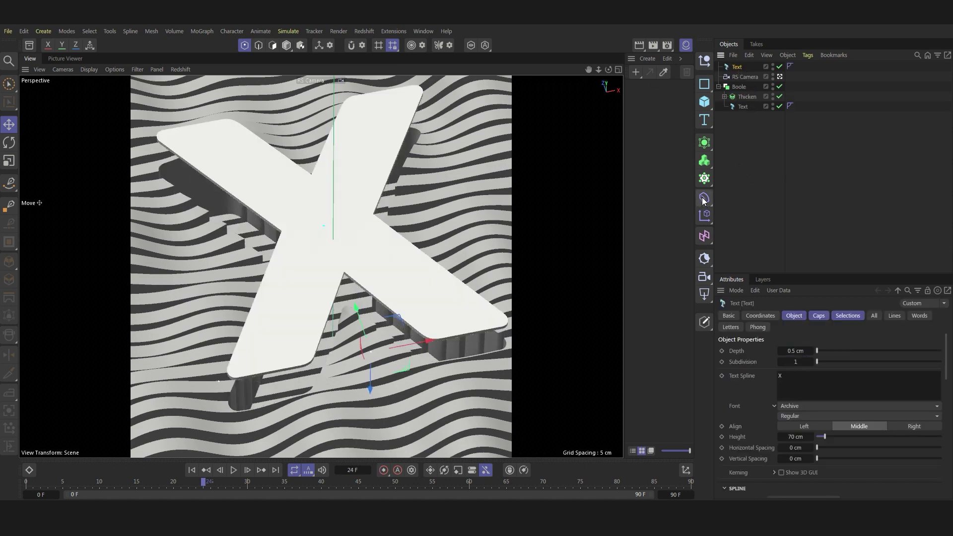
pyautogui.click(819, 315)
# Add a Remesh generator over the thin X and switch the viewport to Gouraud Shading (Lines)
pyautogui.click(705, 143)
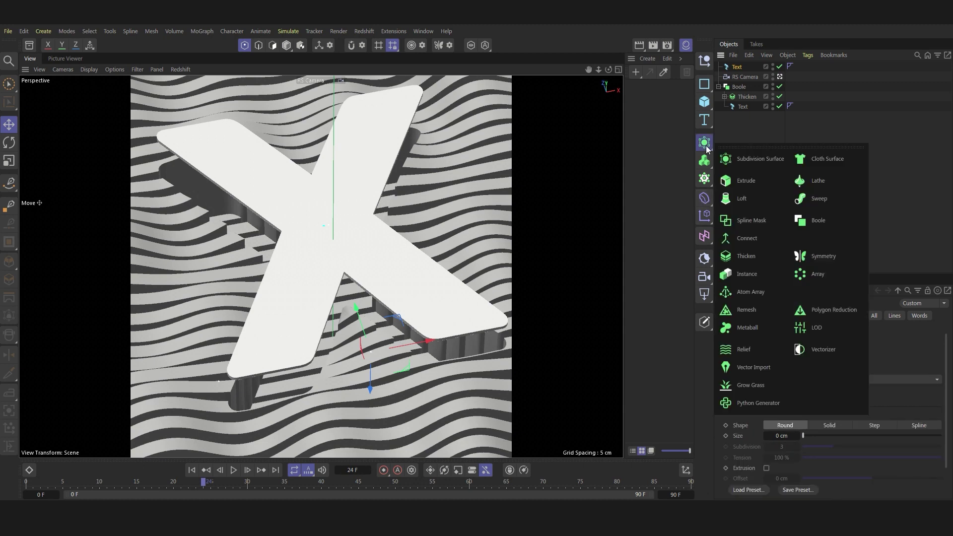
pyautogui.click(758, 316)
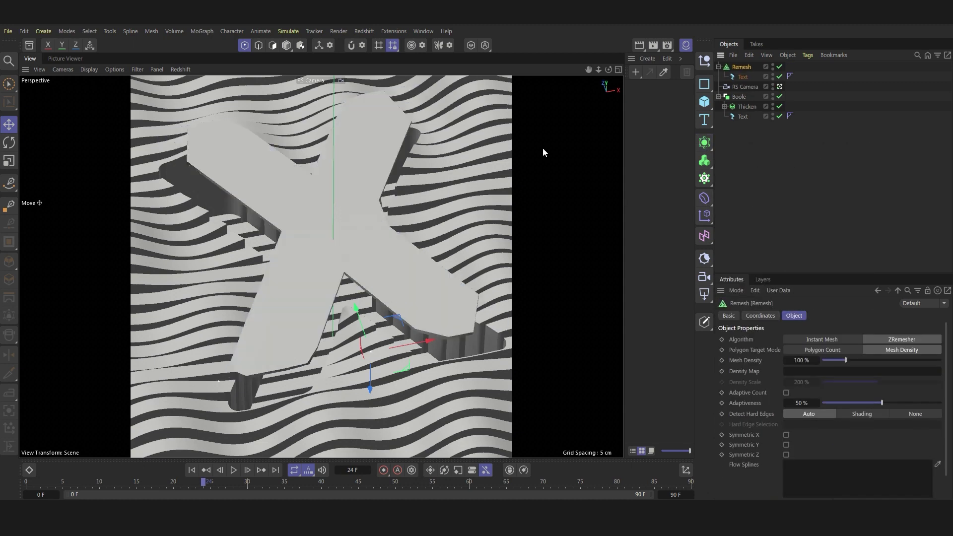
pyautogui.click(92, 73)
pyautogui.click(101, 112)
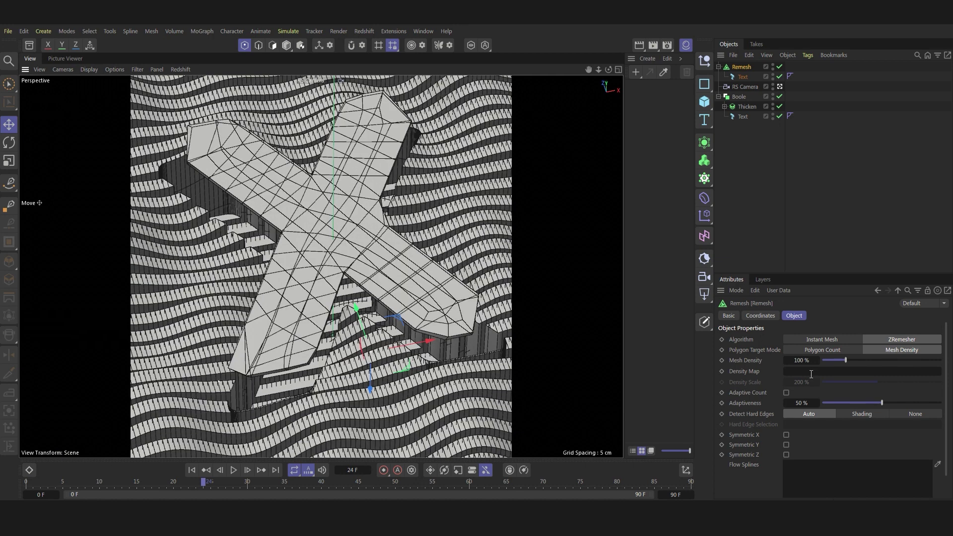
# Set Remesh Mesh Density to 1000% and place it under a Subdivision Surface
pyautogui.doubleClick(802, 361)
pyautogui.write('1000')
pyautogui.press('Return')
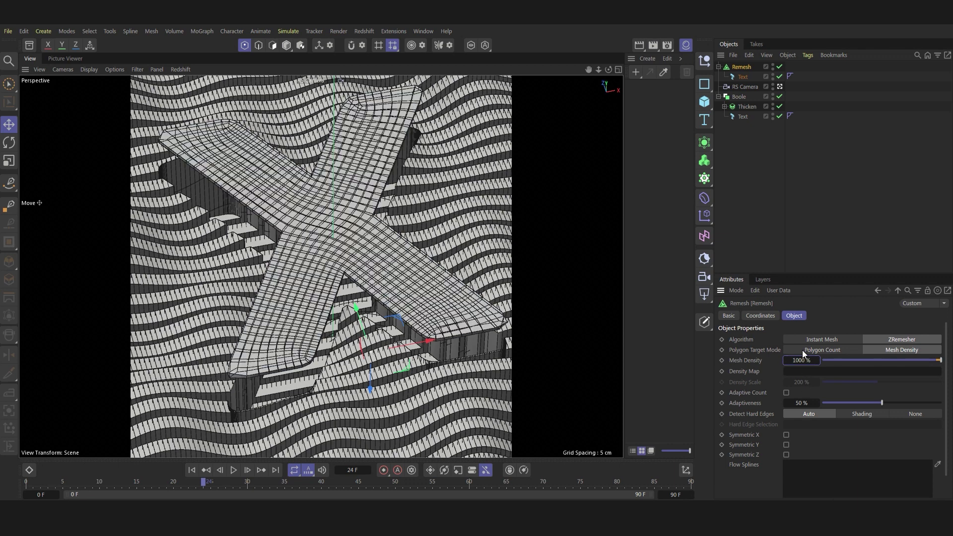
pyautogui.click(743, 68)
pyautogui.keyDown('alt'); pyautogui.click(704, 143); pyautogui.keyUp('alt')
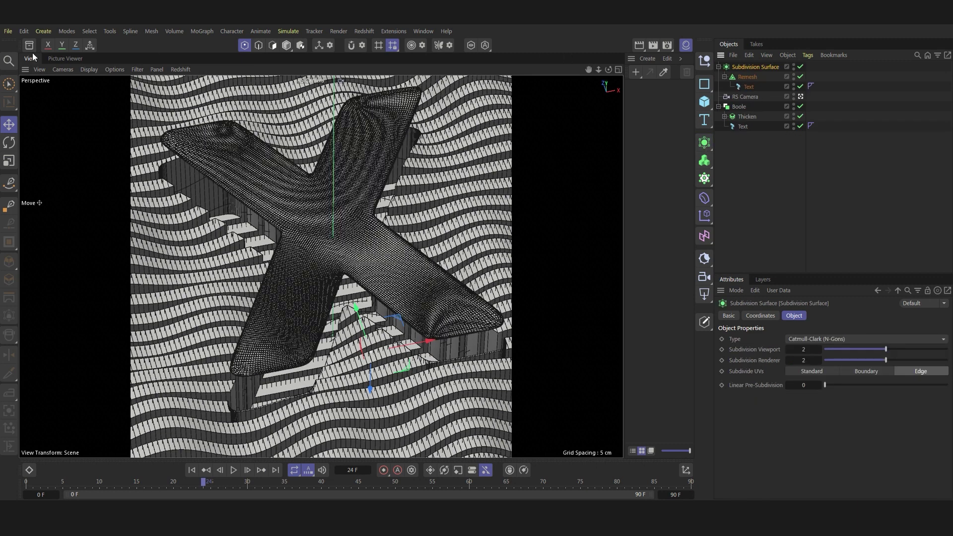
# Return to Gouraud Shading, wrap the X in a Connect with Weld off, and group it in a Null
pyautogui.click(115, 69)
pyautogui.click(101, 100)
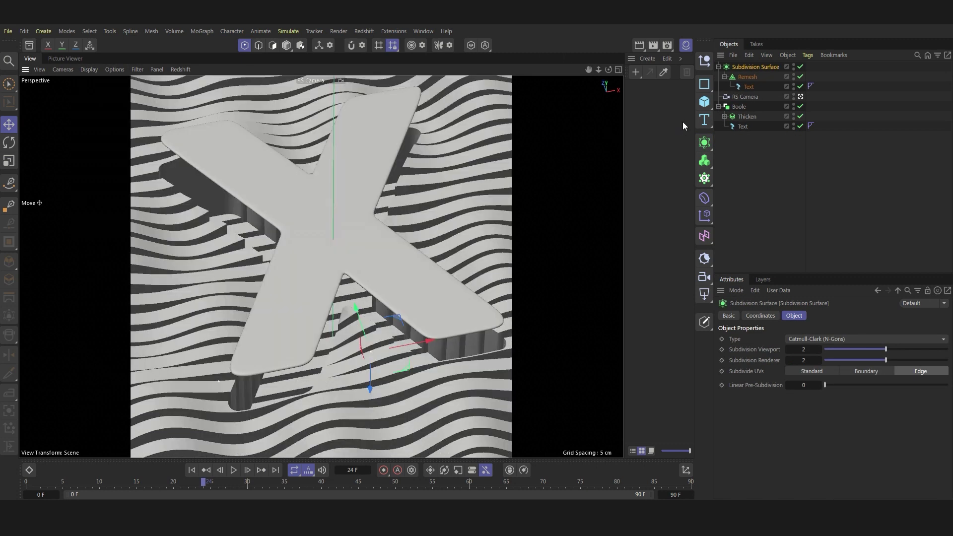
pyautogui.click(705, 142)
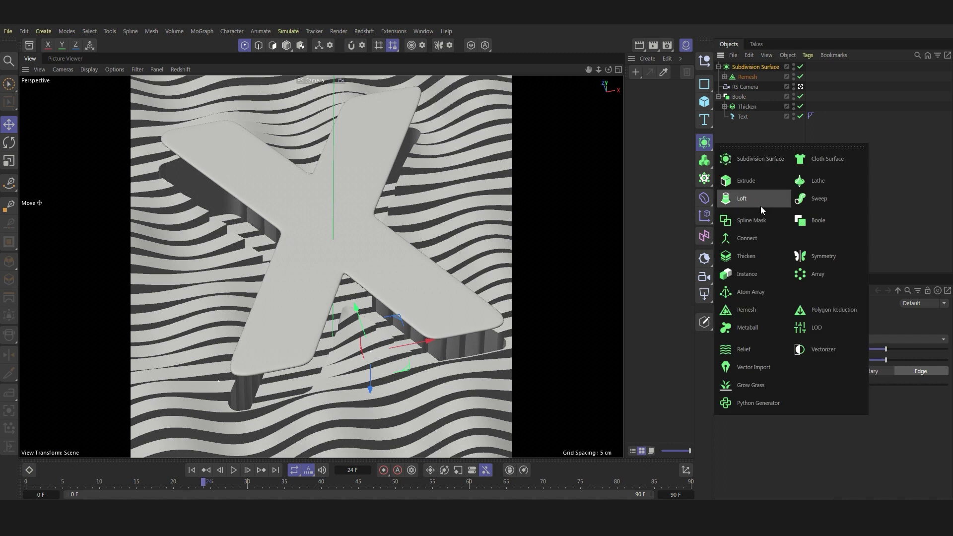
pyautogui.keyDown('alt'); pyautogui.click(763, 220); pyautogui.keyUp('alt')
pyautogui.click(767, 353)
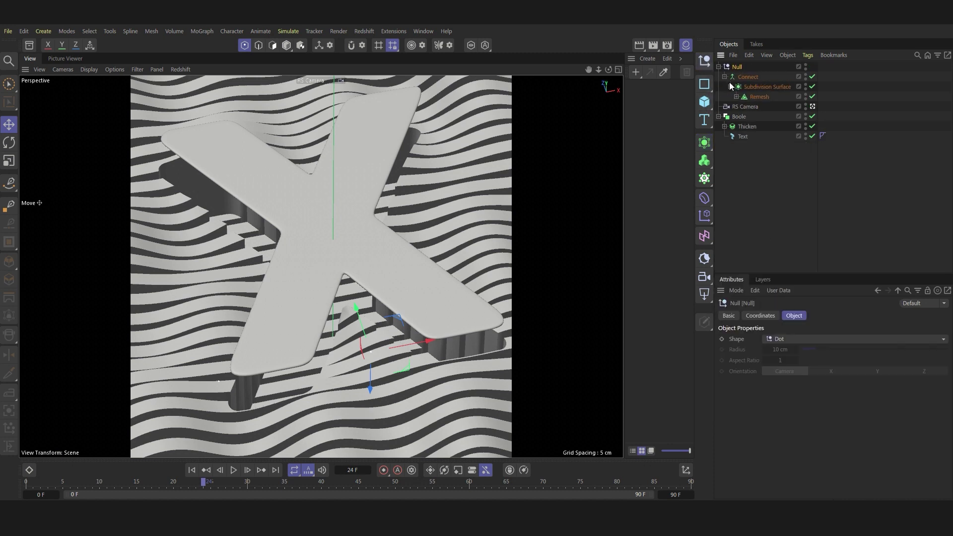
pyautogui.keyDown('alt'); pyautogui.click(704, 62); pyautogui.keyUp('alt')
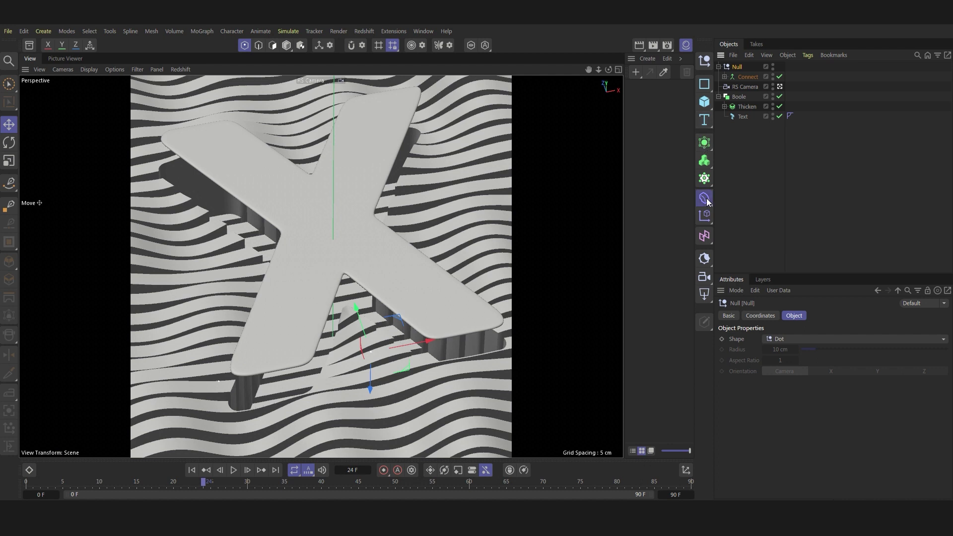
# Add a Bend deformer under the Null and rotate it 90° to lie flat
pyautogui.moveTo(705, 198); pyautogui.dragTo(755, 189)
pyautogui.moveTo(743, 76); pyautogui.dragTo(746, 77)
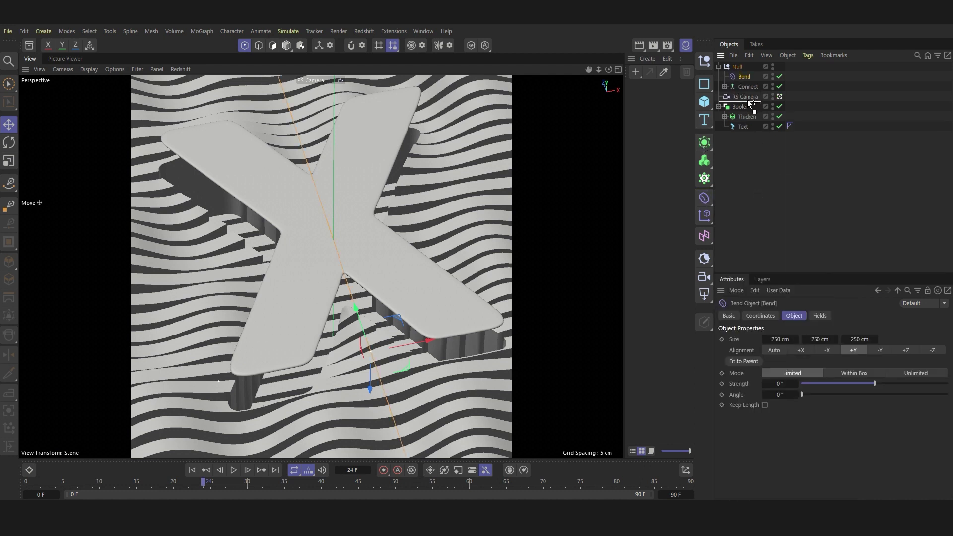
pyautogui.click(761, 316)
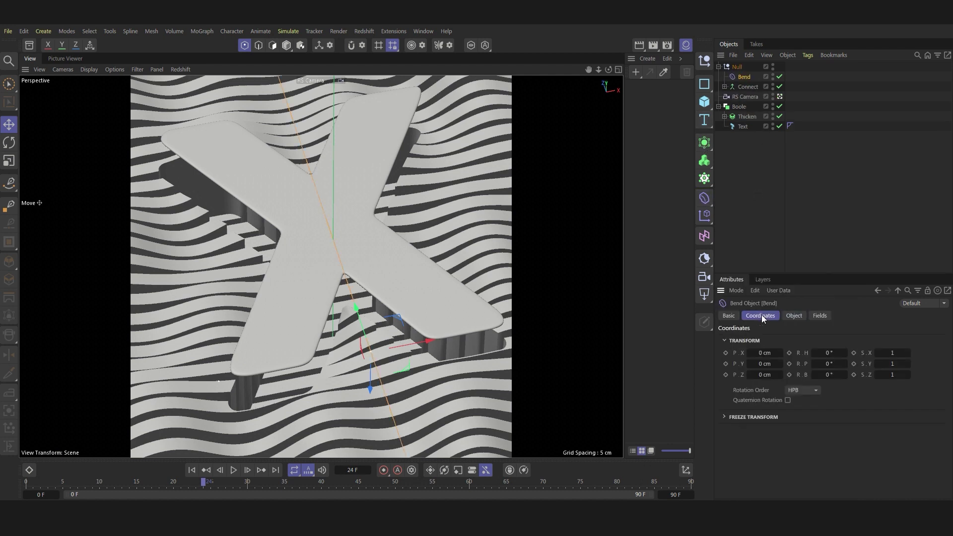
pyautogui.moveTo(821, 353); pyautogui.dragTo(823, 352)
pyautogui.click(829, 363)
pyautogui.write('90')
pyautogui.press('Return')
pyautogui.click(793, 315)
# Set the Bend to size 45×46×7 cm, Unlimited mode, and 75° strength
pyautogui.moveTo(874, 383); pyautogui.dragTo(887, 384)
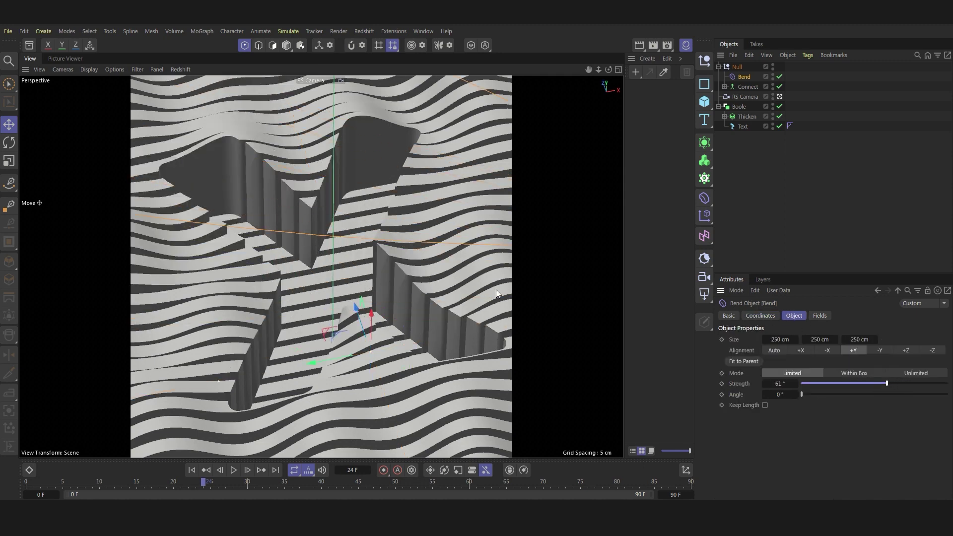
pyautogui.click(847, 374)
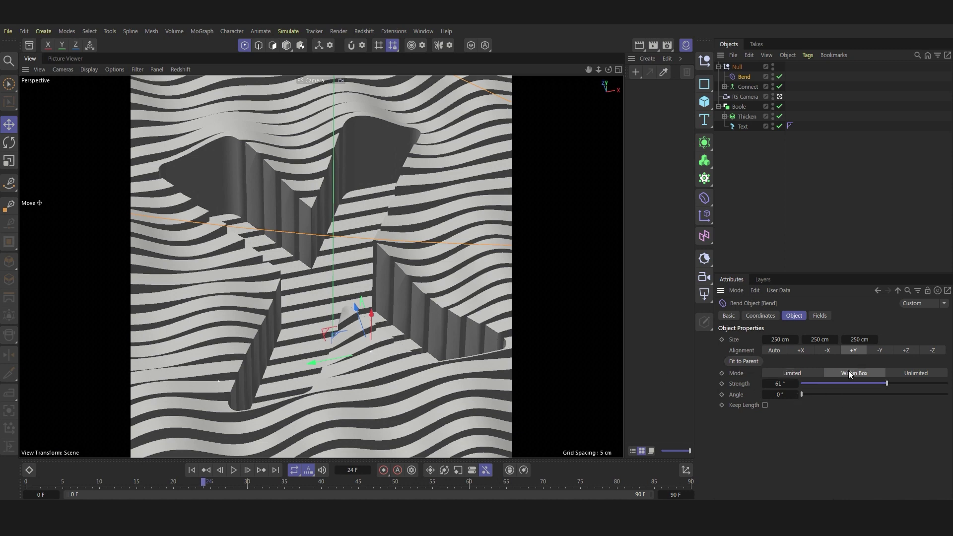
pyautogui.click(781, 340)
pyautogui.write('45')
pyautogui.press('Tab')
pyautogui.write('46')
pyautogui.press('Return')
pyautogui.moveTo(854, 341); pyautogui.dragTo(848, 341)
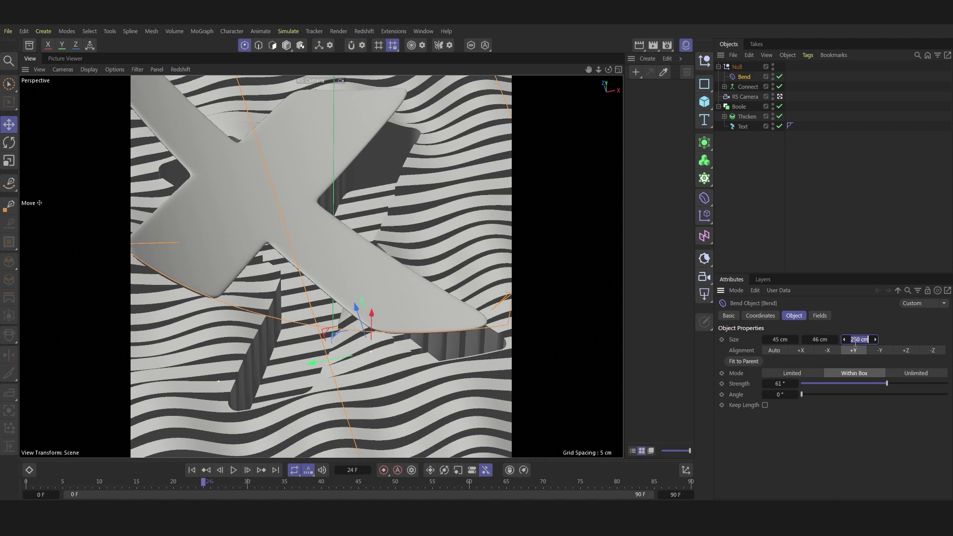
pyautogui.click(913, 376)
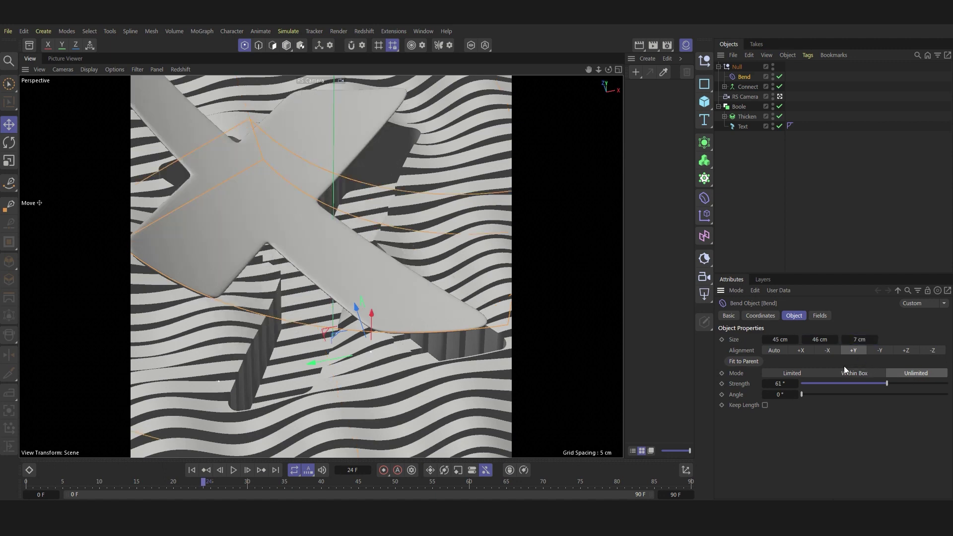
pyautogui.moveTo(887, 383)
pyautogui.mouseDown()
pyautogui.moveTo(900, 384)
pyautogui.moveTo(886, 387)
pyautogui.mouseUp()
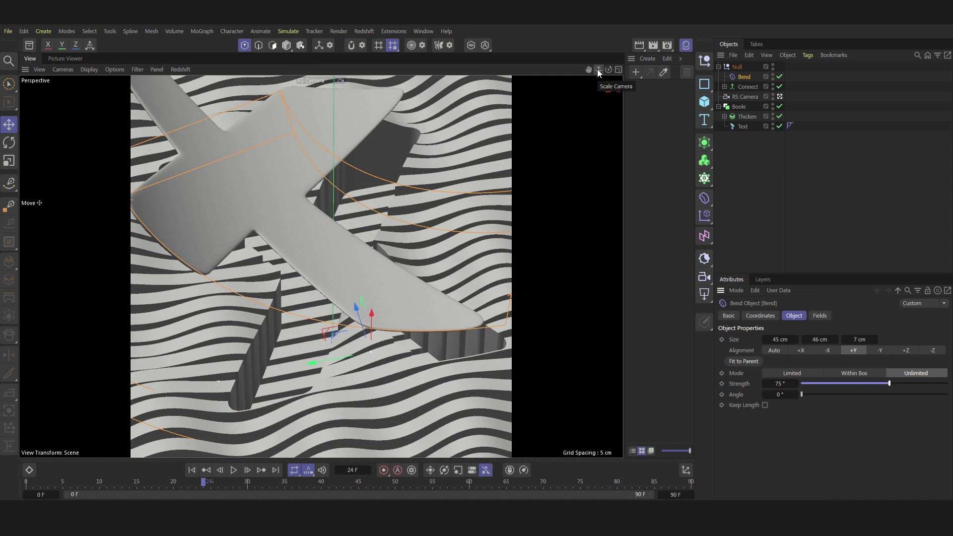
# Turn on Keep Length, slide the Bend slightly, inspect the bent X, and select the Null
pyautogui.click(780, 96)
pyautogui.moveTo(377, 195)
pyautogui.keyDown('alt'); pyautogui.mouseDown()
pyautogui.moveTo(235, 272)
pyautogui.moveTo(308, 307)
pyautogui.moveTo(219, 335)
pyautogui.mouseUp(); pyautogui.keyUp('alt')
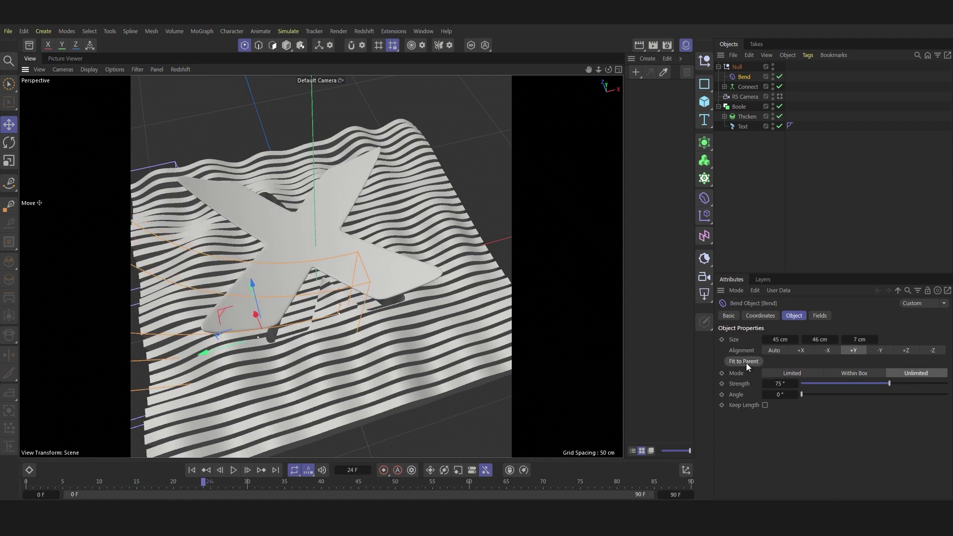
pyautogui.click(765, 405)
pyautogui.moveTo(193, 349)
pyautogui.mouseDown()
pyautogui.moveTo(246, 339)
pyautogui.moveTo(191, 341)
pyautogui.mouseUp()
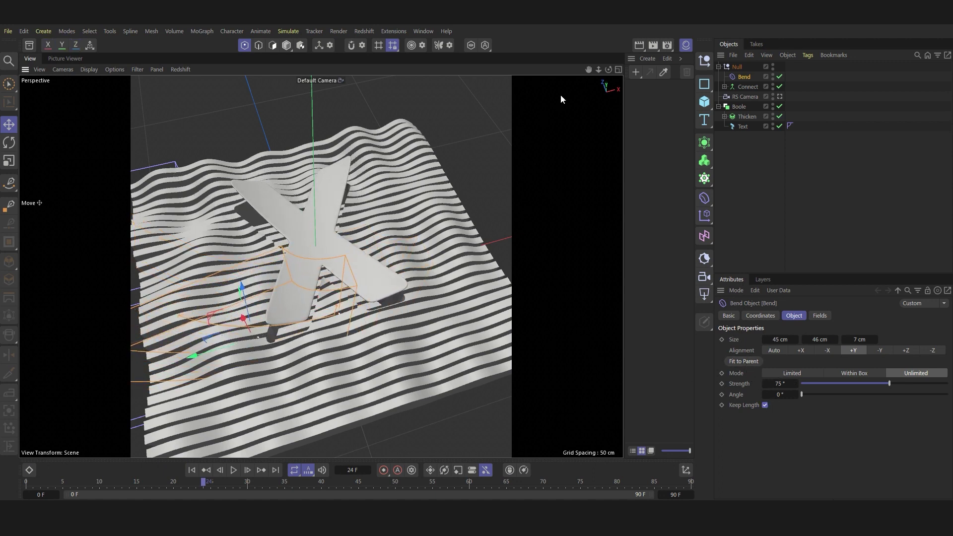
pyautogui.keyDown('alt'); pyautogui.moveTo(561, 94); pyautogui.dragTo(575, 94); pyautogui.keyUp('alt')
pyautogui.scroll(5, 292, 257)
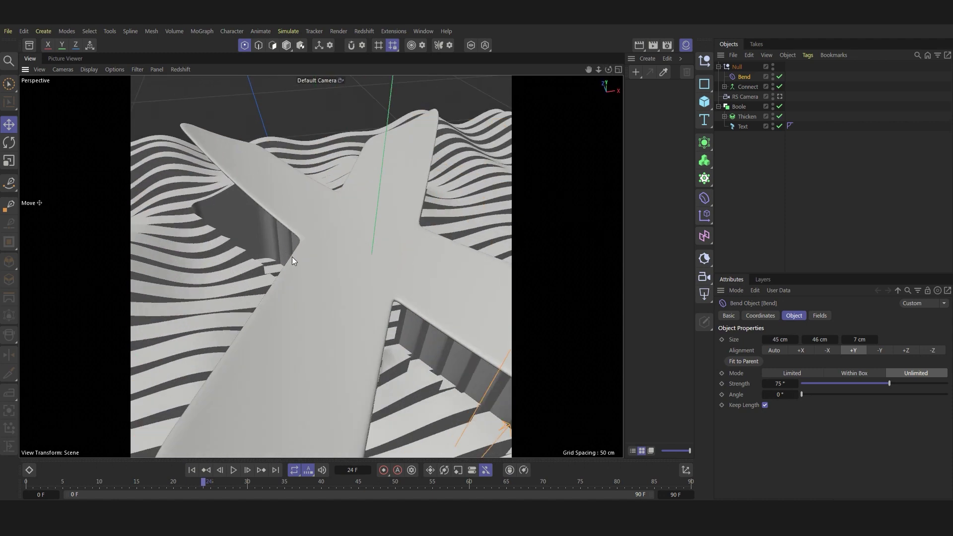
pyautogui.scroll(-2, 292, 257)
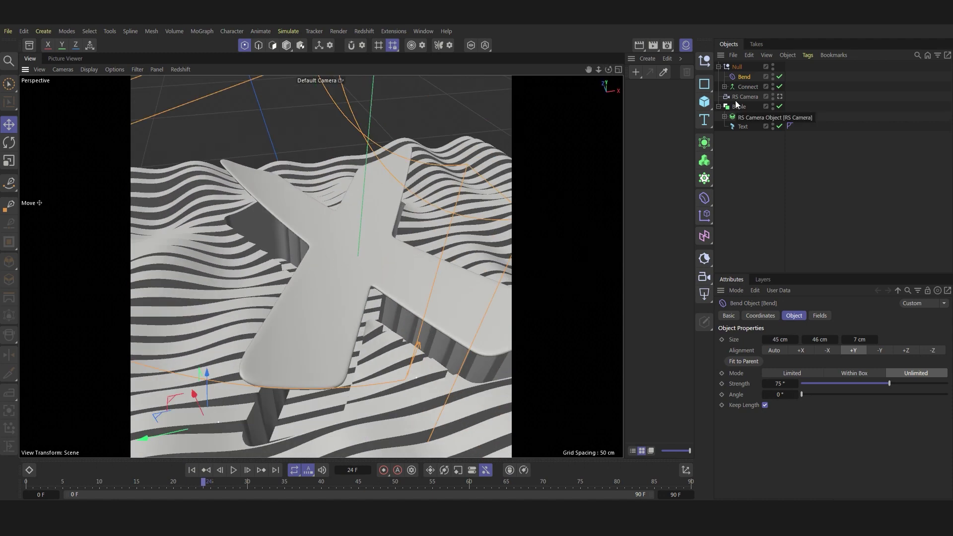
pyautogui.click(730, 67)
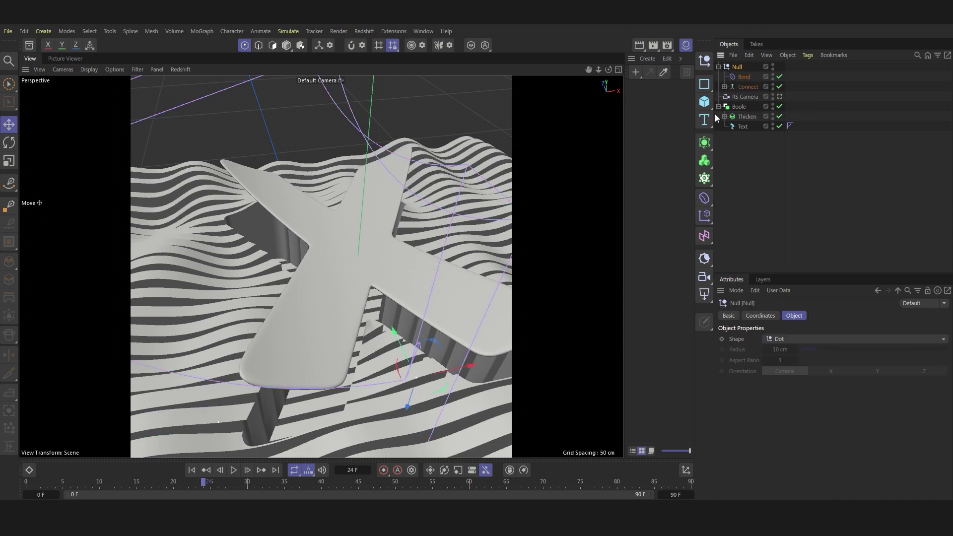
pyautogui.click(711, 143)
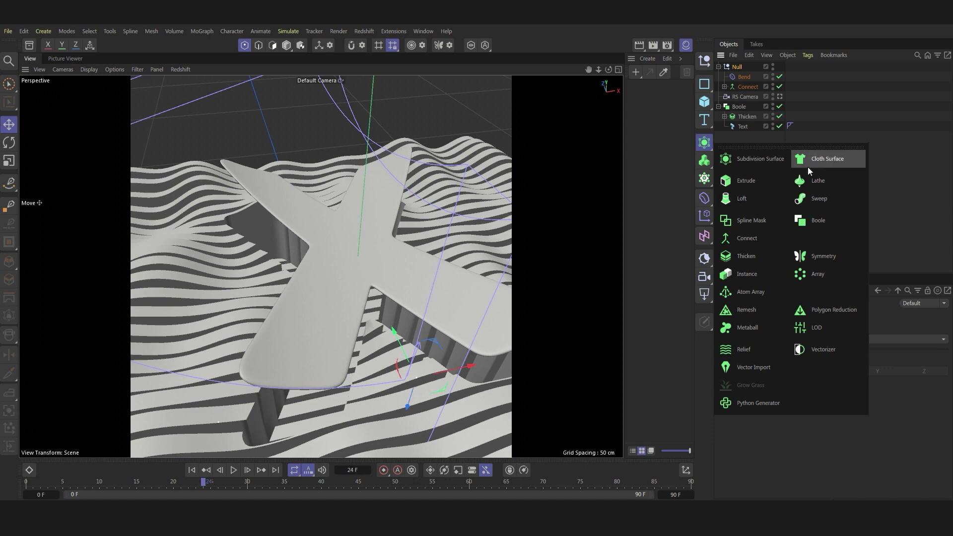
# Put the Null with the bent X inside a linear Cloner with 5 clones
pyautogui.click(718, 67)
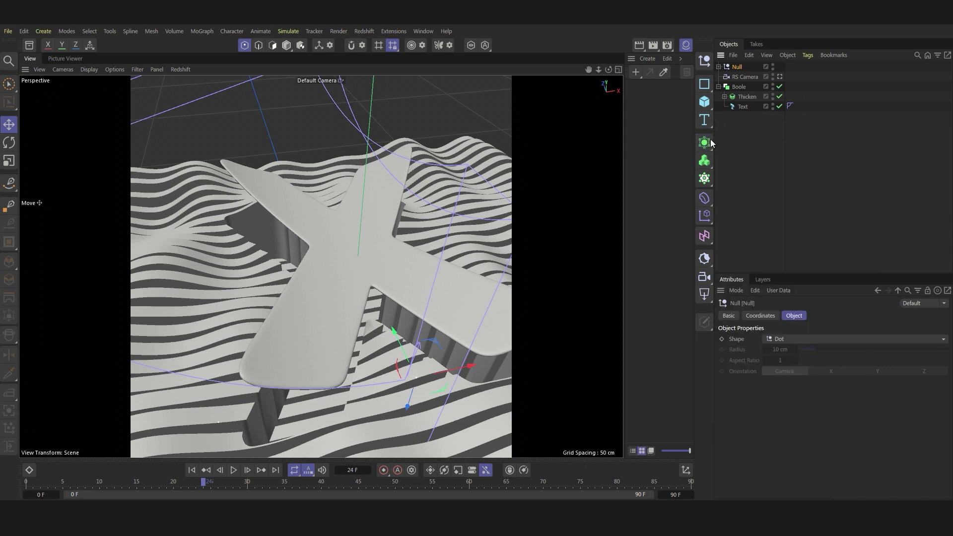
pyautogui.click(705, 178)
pyautogui.moveTo(741, 68); pyautogui.dragTo(741, 74)
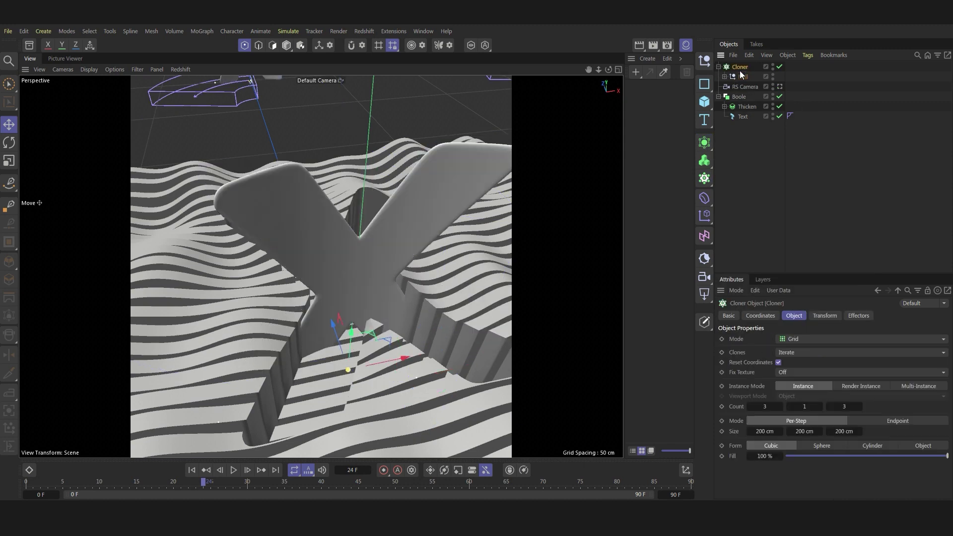
pyautogui.click(798, 340)
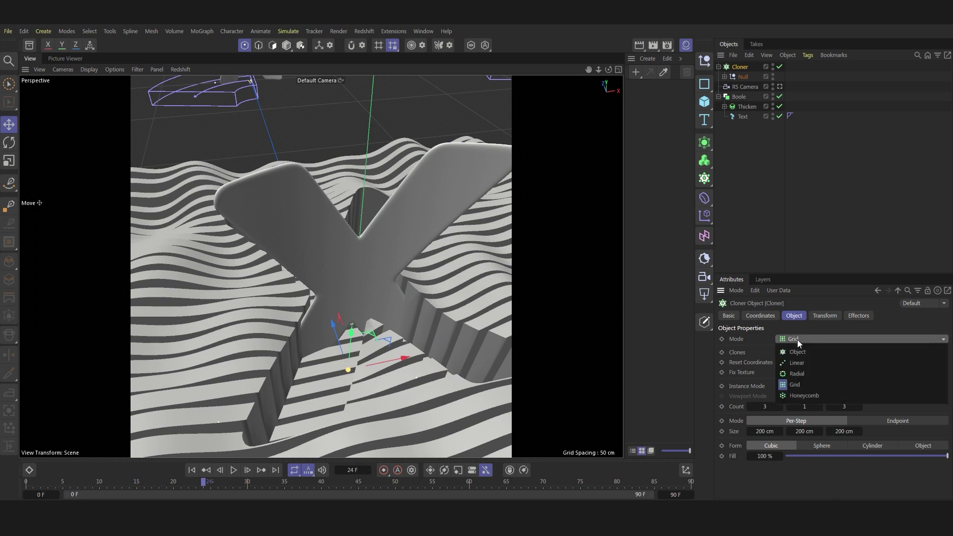
pyautogui.click(794, 364)
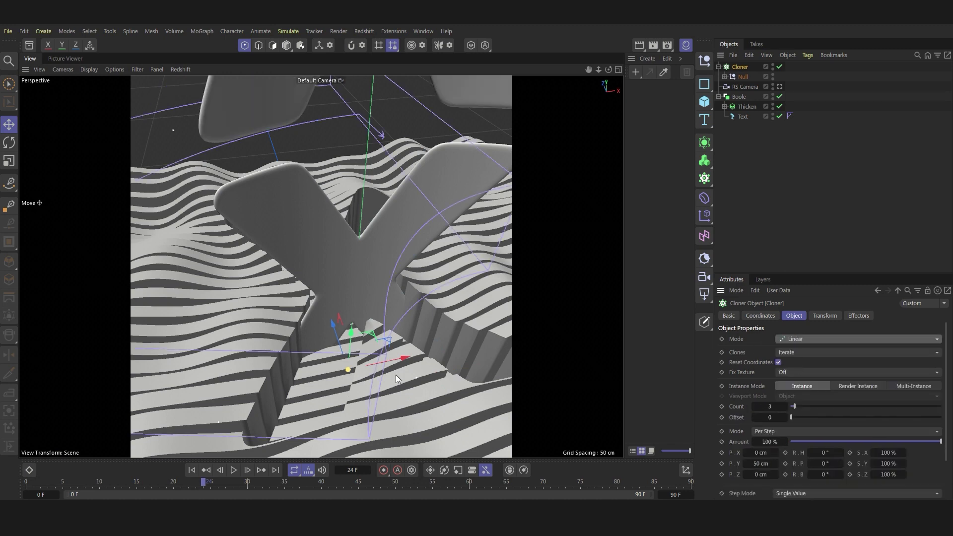
pyautogui.click(770, 406)
pyautogui.write('5')
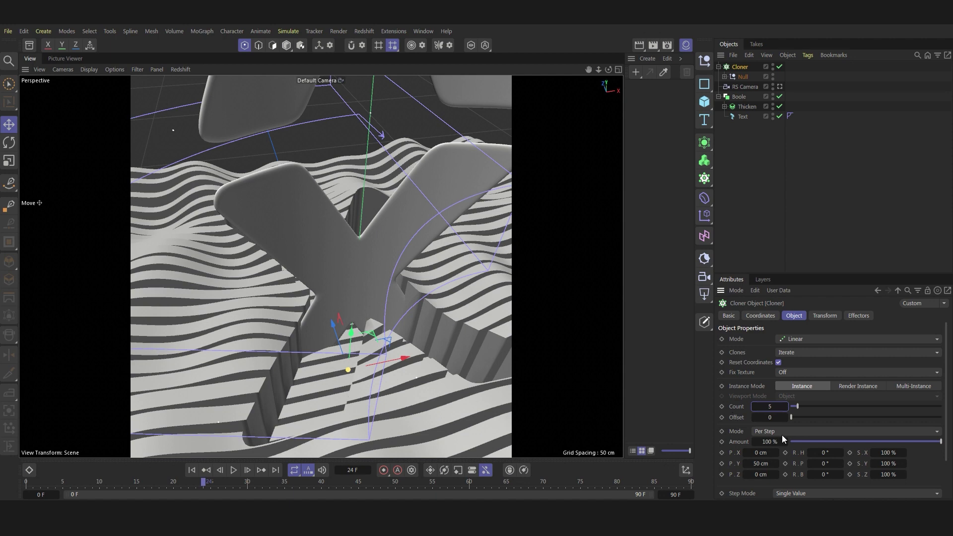
# Set clone offsets to Y 0 and Z 2.5 cm, compare, then undo the Cloner away
pyautogui.click(761, 463)
pyautogui.write('0')
pyautogui.press('Return')
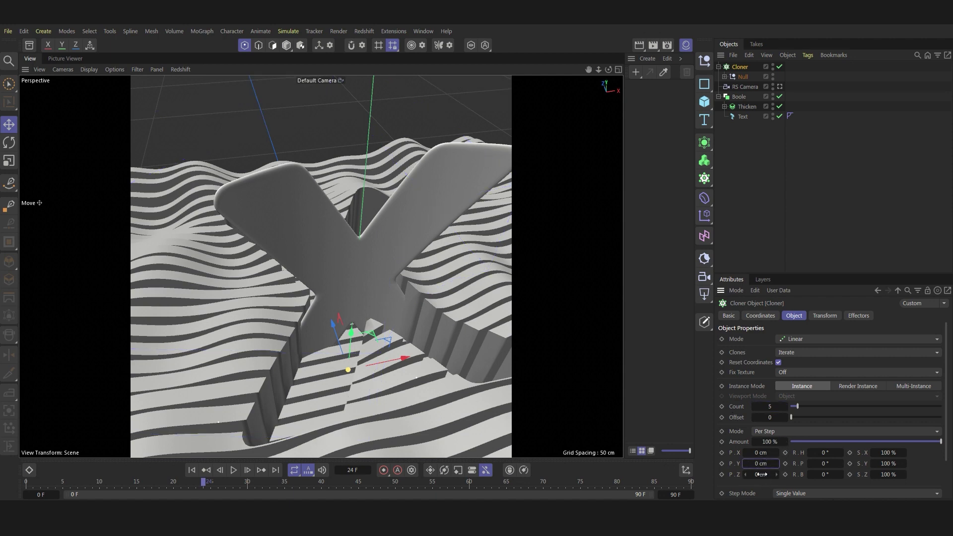
pyautogui.click(761, 475)
pyautogui.write('2.5')
pyautogui.press('Return')
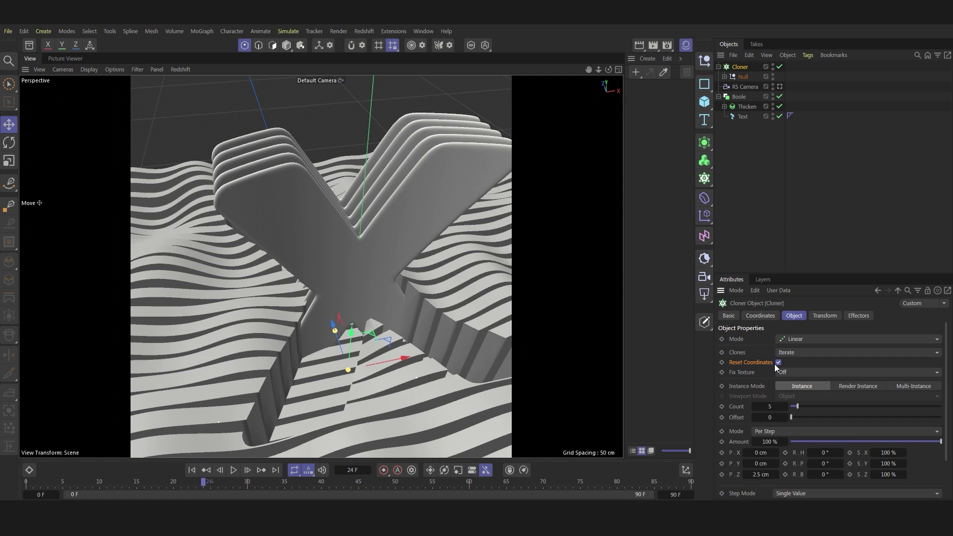
pyautogui.click(778, 67)
pyautogui.hotkey('ctrl', 'z')
pyautogui.hotkey('ctrl', 'z')
pyautogui.hotkey('ctrl', 'z')
pyautogui.hotkey('ctrl', 'z')
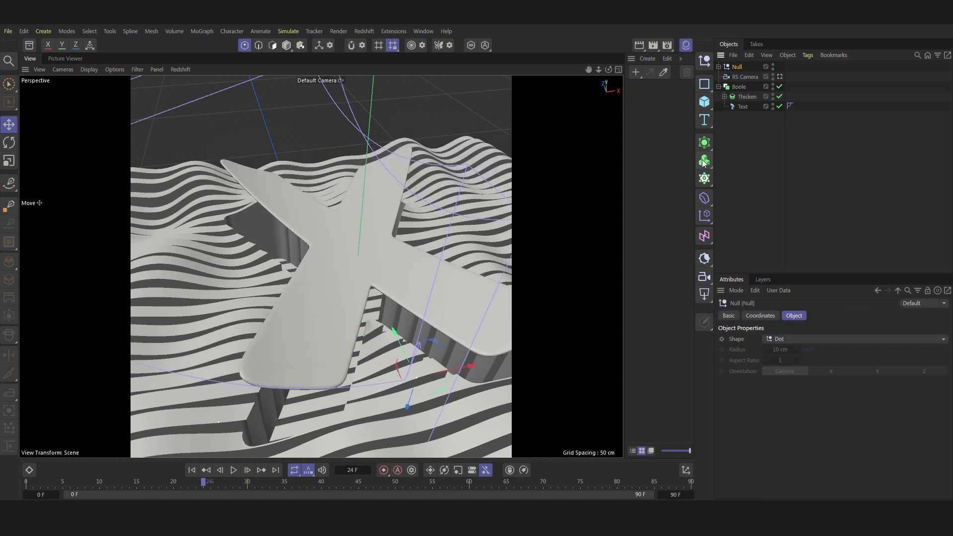
# Clone the Null linearly: five copies, P.Y 0 and P.Z 2.5 cm apart
pyautogui.keyDown('alt'); pyautogui.click(704, 162); pyautogui.keyUp('alt')
pyautogui.click(793, 340)
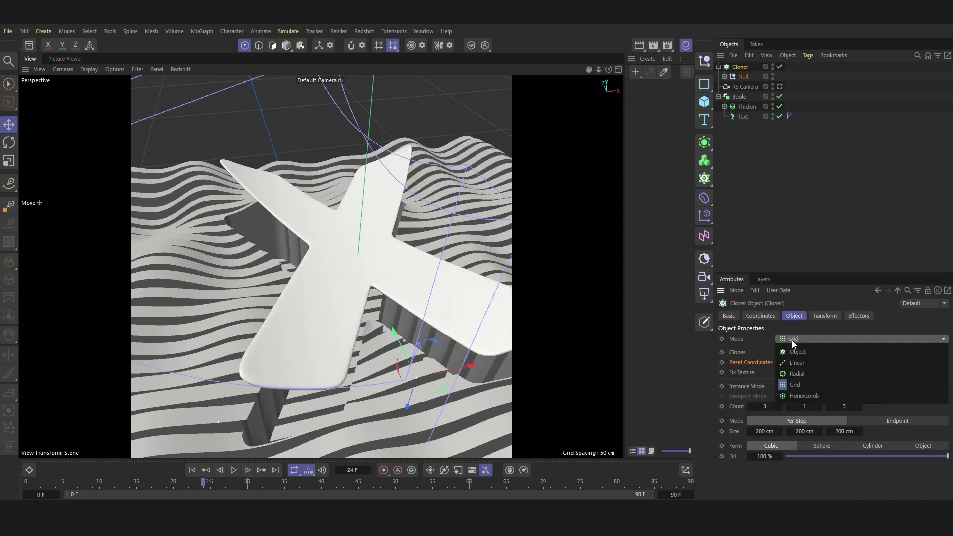
pyautogui.click(786, 361)
pyautogui.doubleClick(761, 463)
pyautogui.write('0')
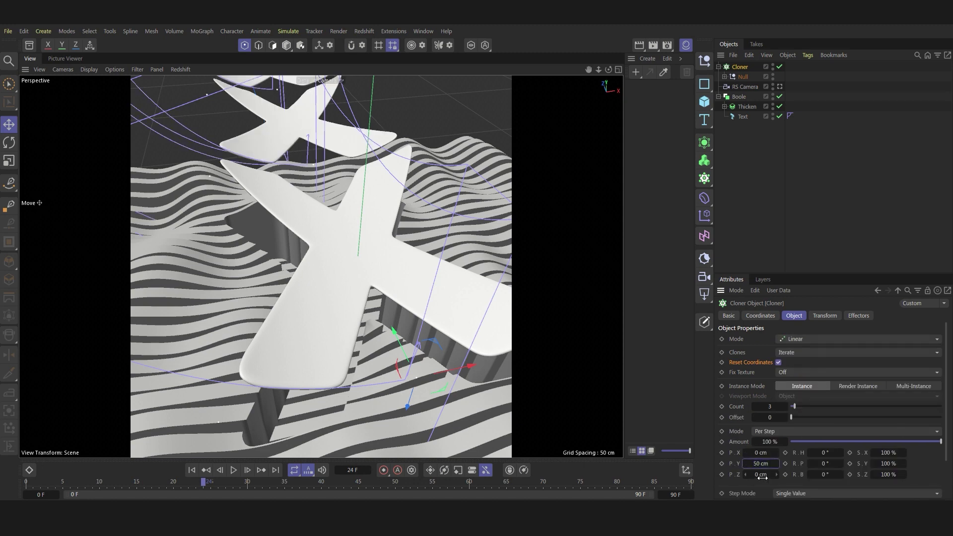
pyautogui.press('Return')
pyautogui.doubleClick(761, 476)
pyautogui.write('2.5')
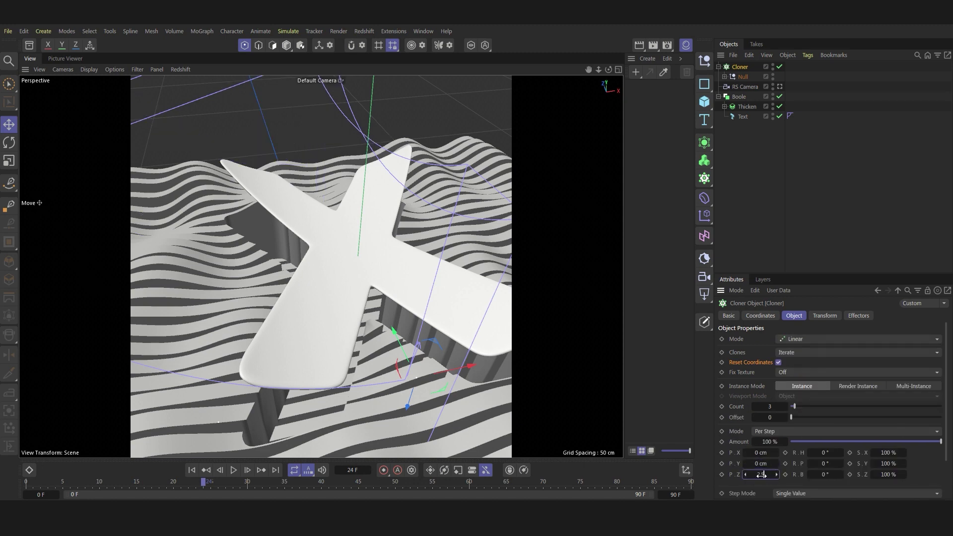
pyautogui.press('Return')
pyautogui.doubleClick(770, 406)
pyautogui.write('5')
pyautogui.press('Return')
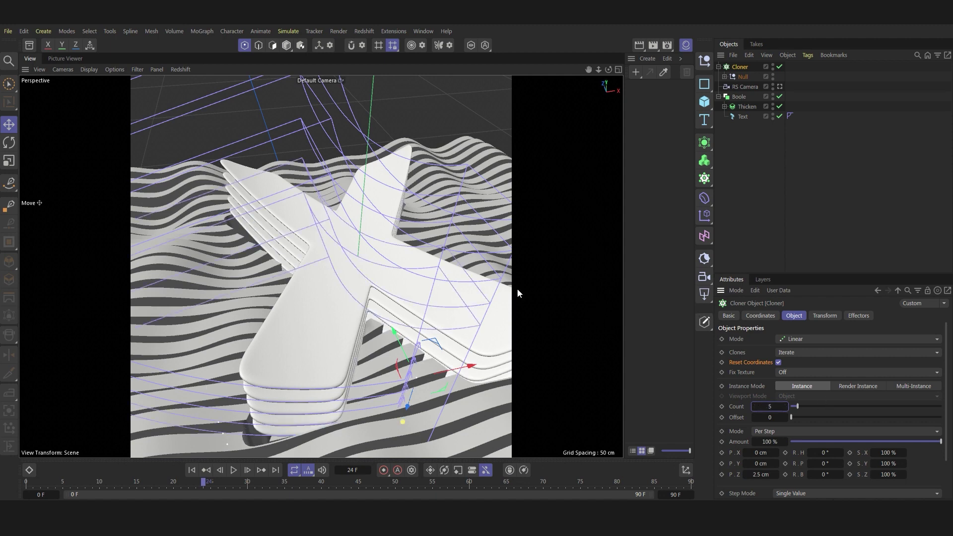
# Raise the Null's Bend strength to about 109° and set the Cloner to Blend mode
pyautogui.moveTo(593, 70); pyautogui.dragTo(582, 79)
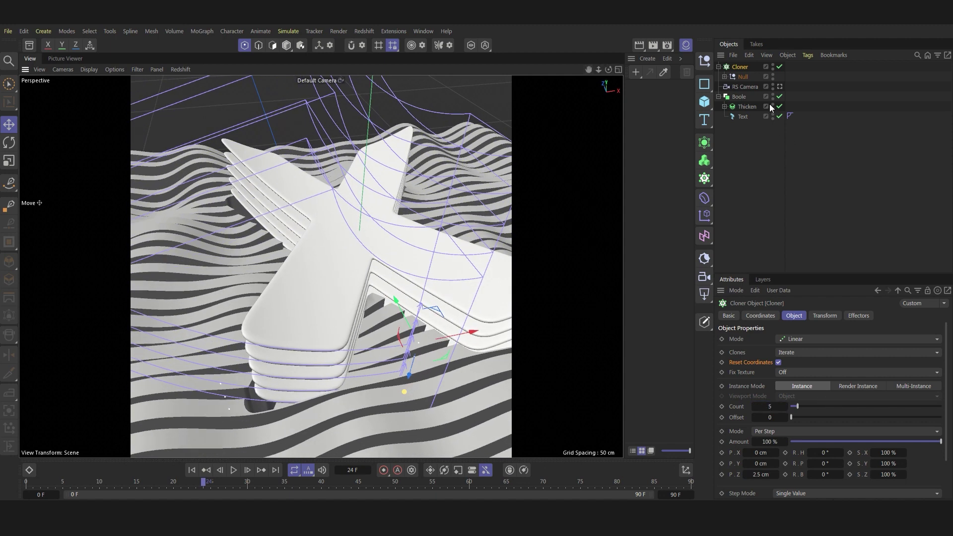
pyautogui.moveTo(414, 377)
pyautogui.mouseDown()
pyautogui.moveTo(409, 424)
pyautogui.moveTo(406, 412)
pyautogui.mouseUp()
pyautogui.moveTo(609, 70); pyautogui.dragTo(616, 75)
pyautogui.click(730, 77)
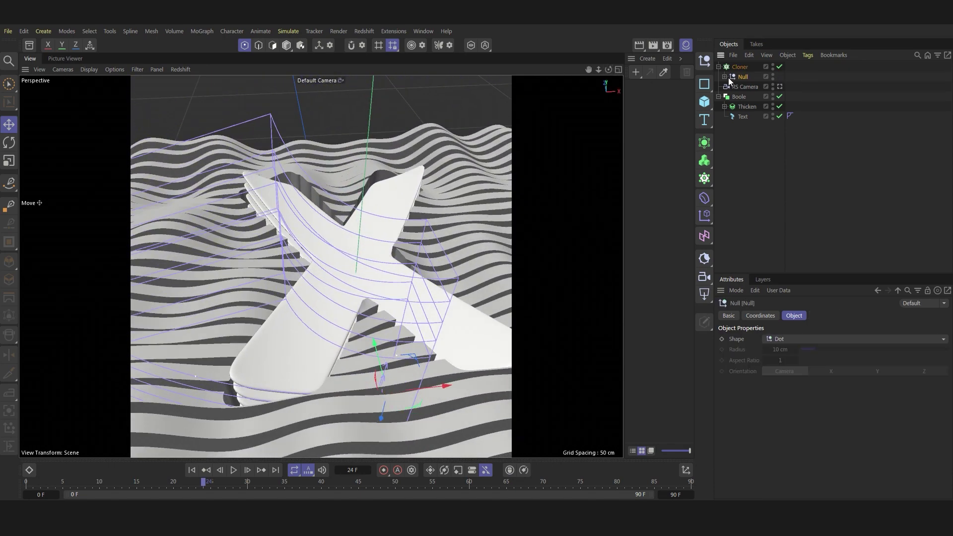
pyautogui.click(749, 87)
pyautogui.moveTo(901, 381); pyautogui.dragTo(898, 381)
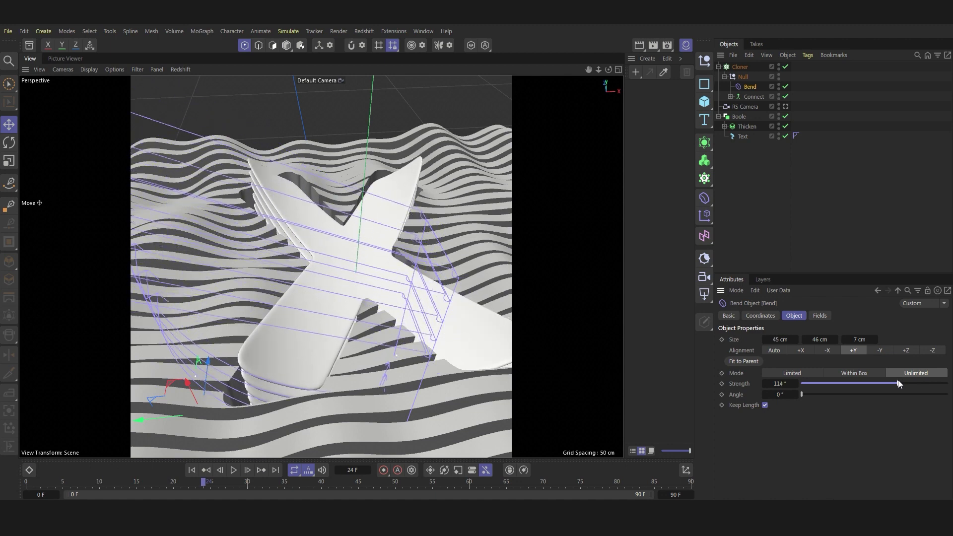
pyautogui.click(739, 67)
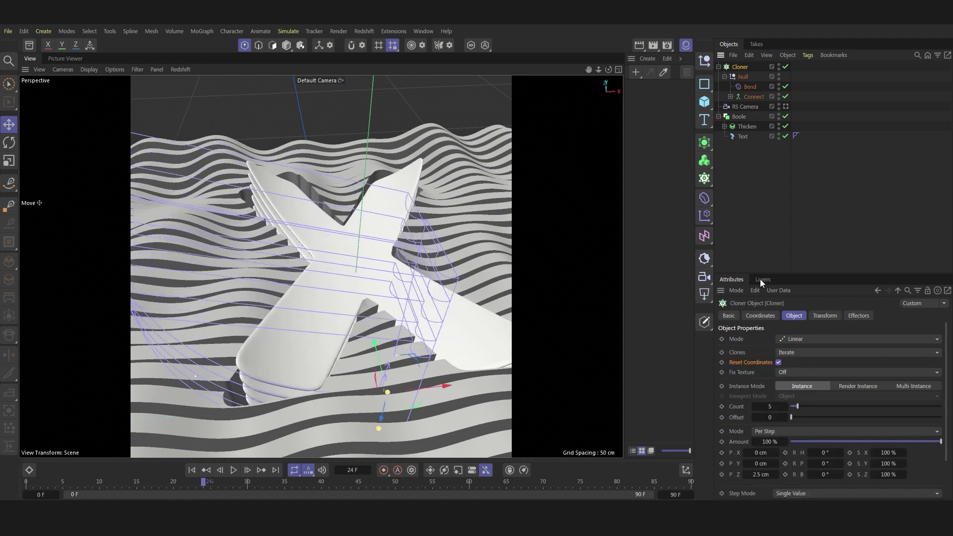
pyautogui.click(799, 354)
pyautogui.click(800, 387)
# Duplicate the Null, reset the copy's Bend strength to 0°, and keep Null above Null.1
pyautogui.click(741, 78)
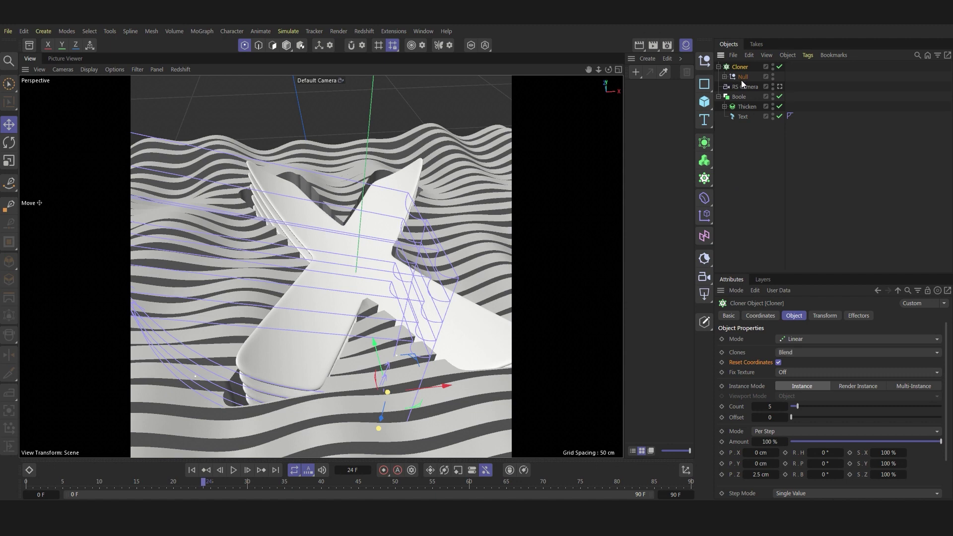
pyautogui.hotkey('ctrl', 'c')
pyautogui.hotkey('ctrl', 'v')
pyautogui.click(749, 88)
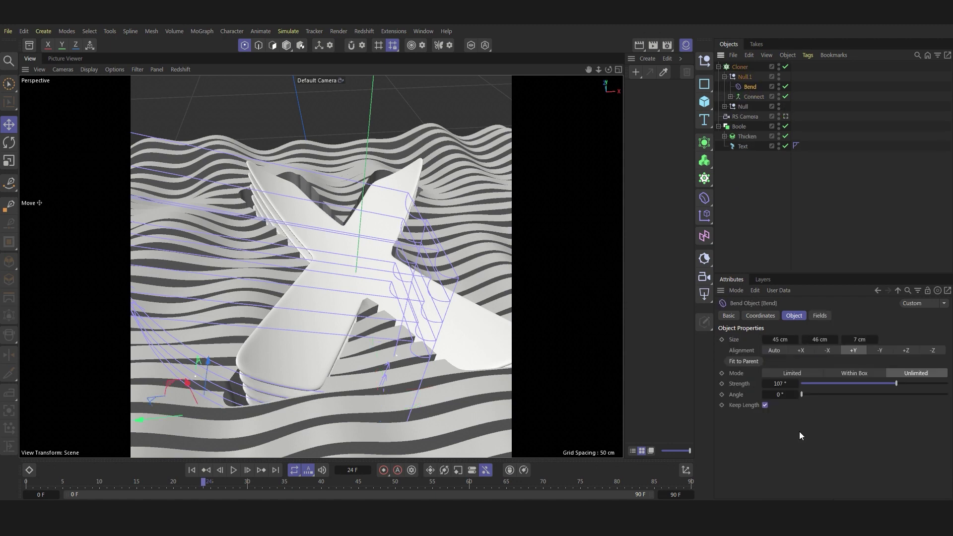
pyautogui.rightClick(796, 384)
pyautogui.click(725, 77)
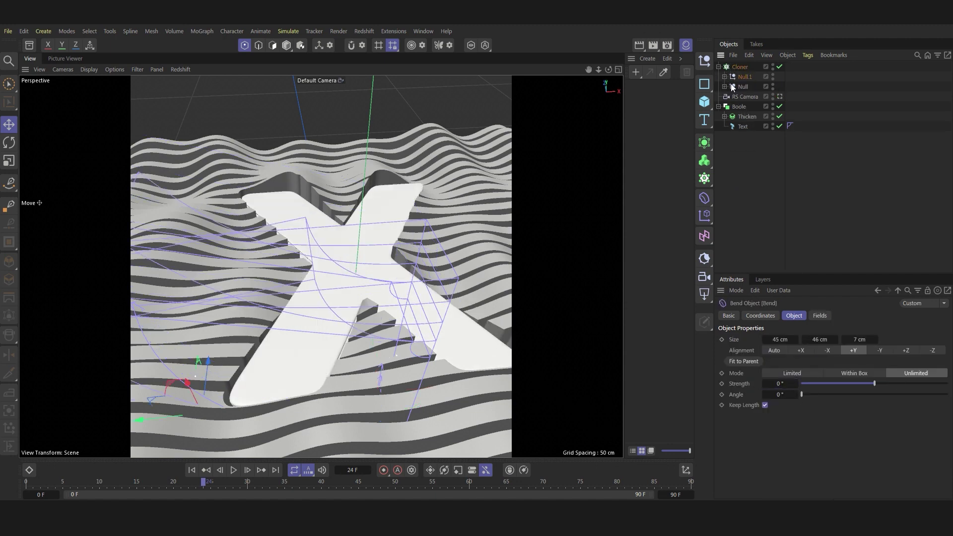
pyautogui.moveTo(745, 77); pyautogui.dragTo(745, 75)
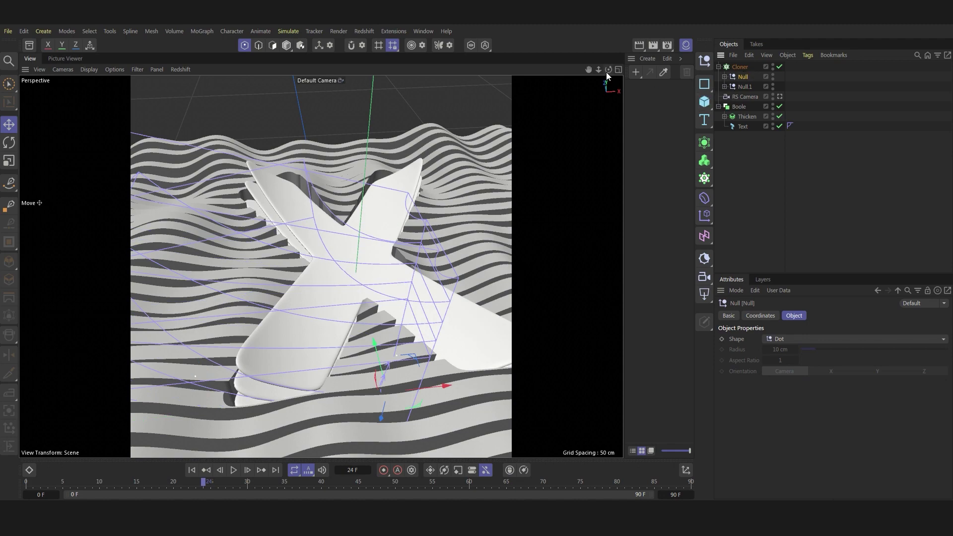
pyautogui.moveTo(609, 70); pyautogui.dragTo(591, 74)
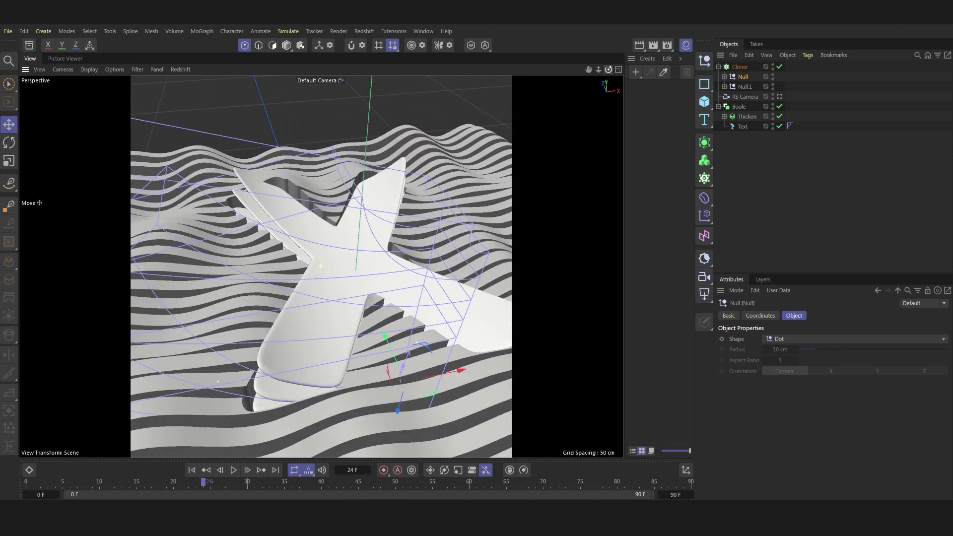
pyautogui.click(740, 66)
pyautogui.moveTo(409, 388)
pyautogui.keyDown('alt'); pyautogui.mouseDown()
pyautogui.moveTo(405, 267)
pyautogui.moveTo(427, 195)
pyautogui.moveTo(425, 408)
pyautogui.moveTo(365, 335)
pyautogui.mouseUp(); pyautogui.keyUp('alt')
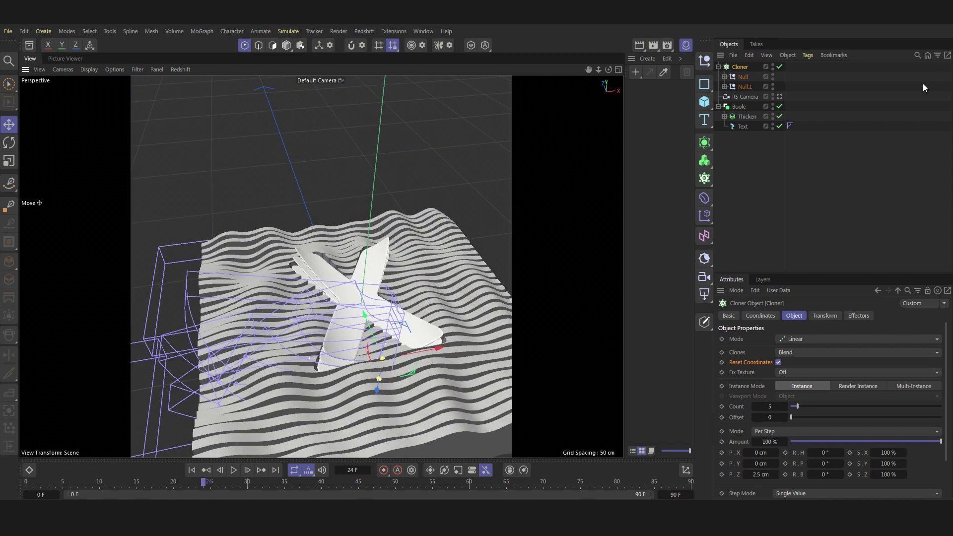
# View through the RS Camera at frame 50
pyautogui.click(779, 97)
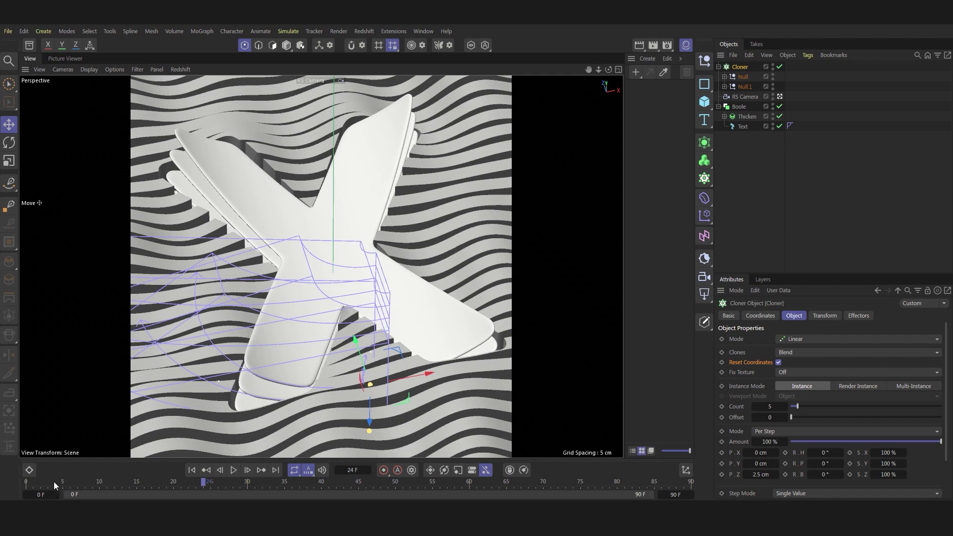
pyautogui.moveTo(109, 484); pyautogui.dragTo(225, 484)
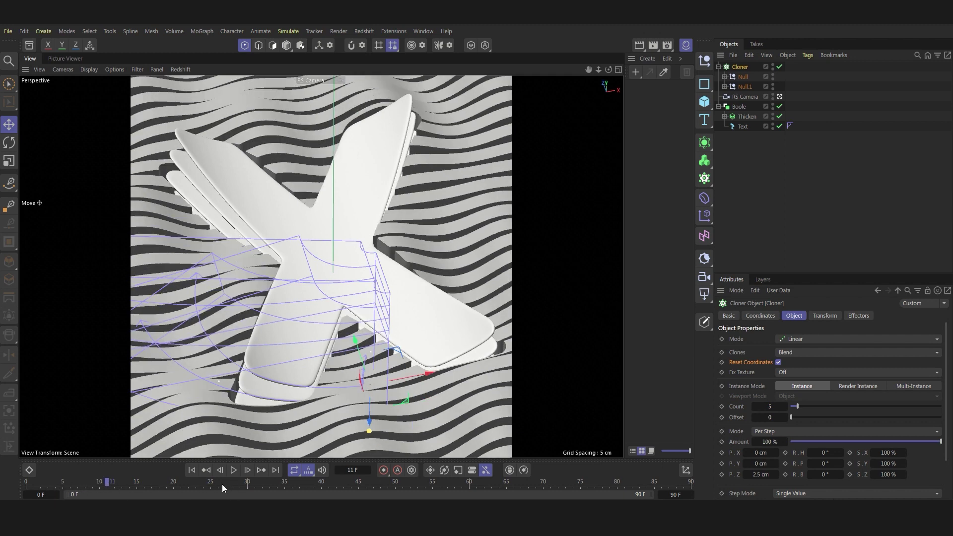
pyautogui.click(395, 483)
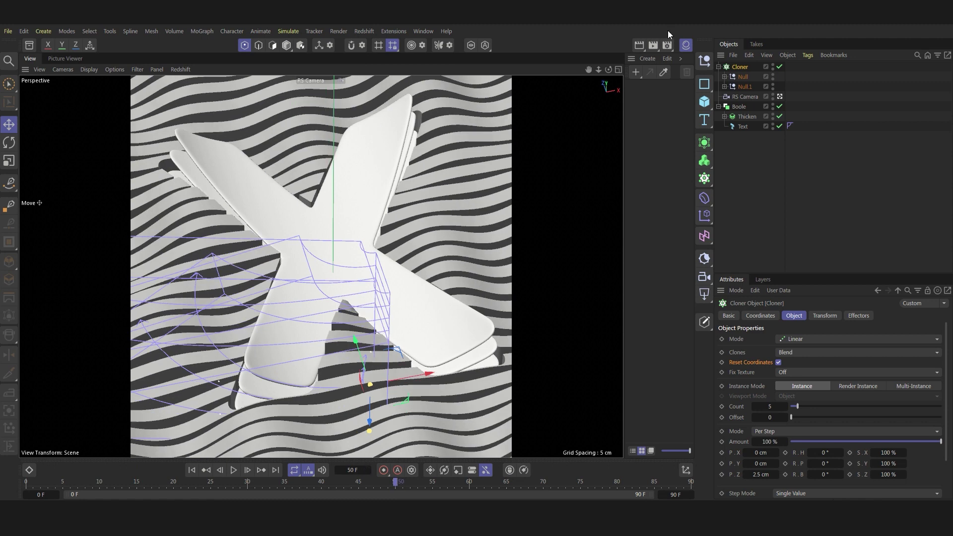
# Start a live IPR render in Redshift RenderView, docked beside the viewport
pyautogui.click(365, 30)
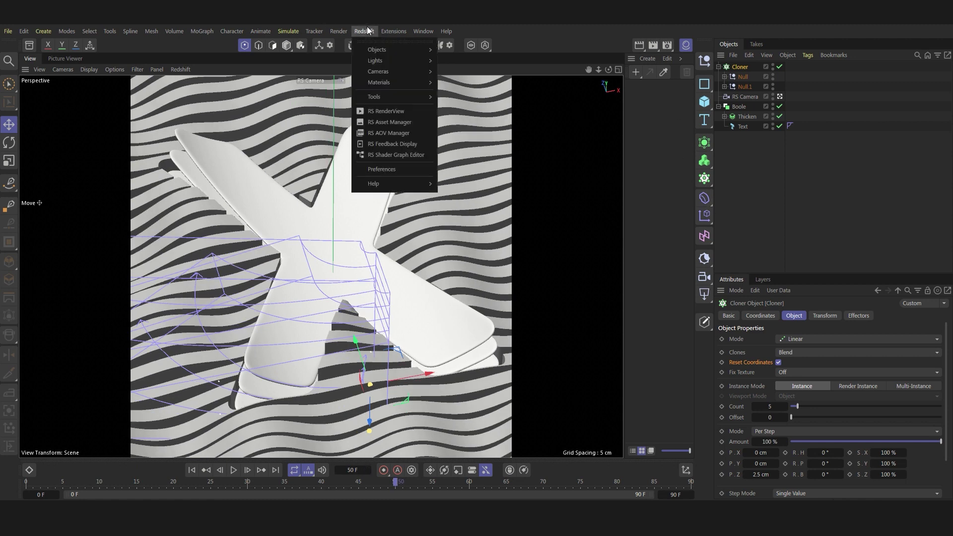
pyautogui.click(376, 108)
pyautogui.click(25, 41)
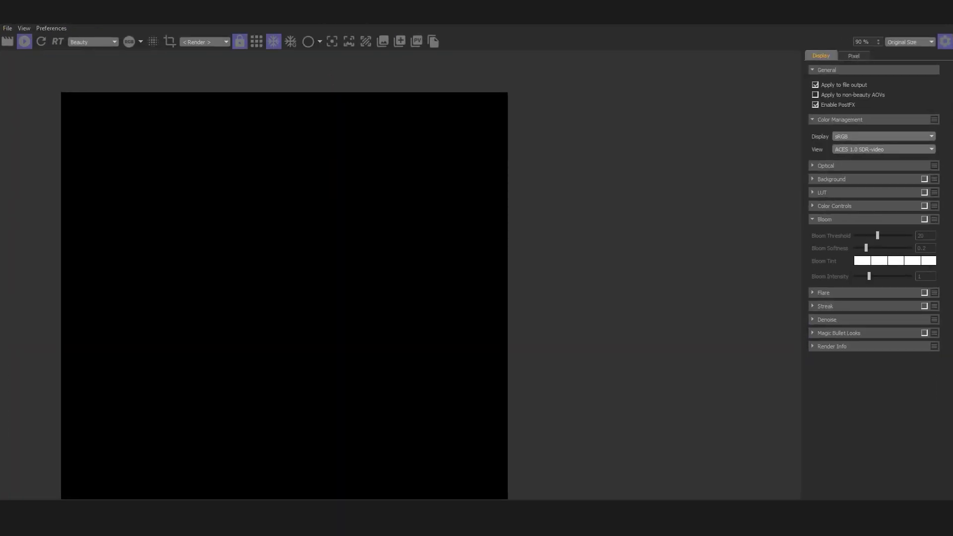
pyautogui.click(946, 41)
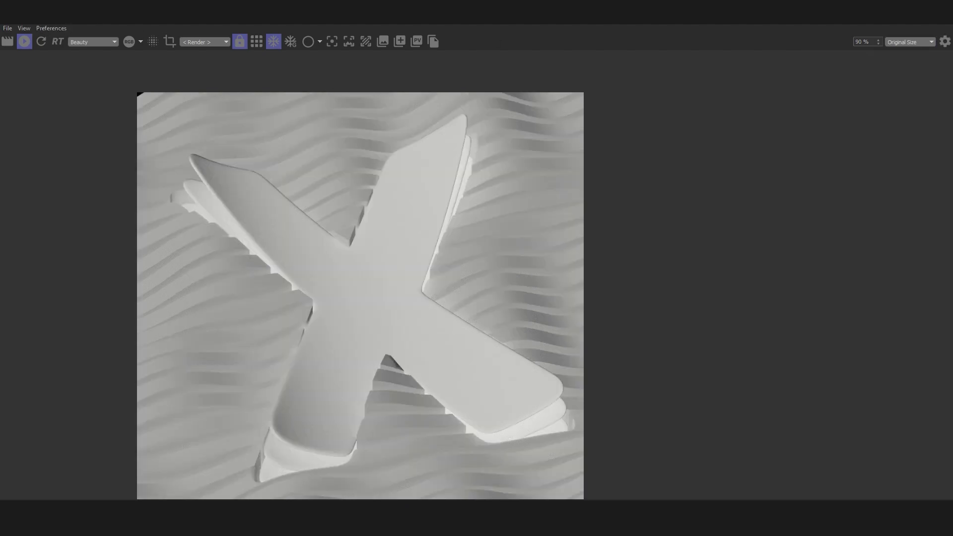
pyautogui.press('super+Down')
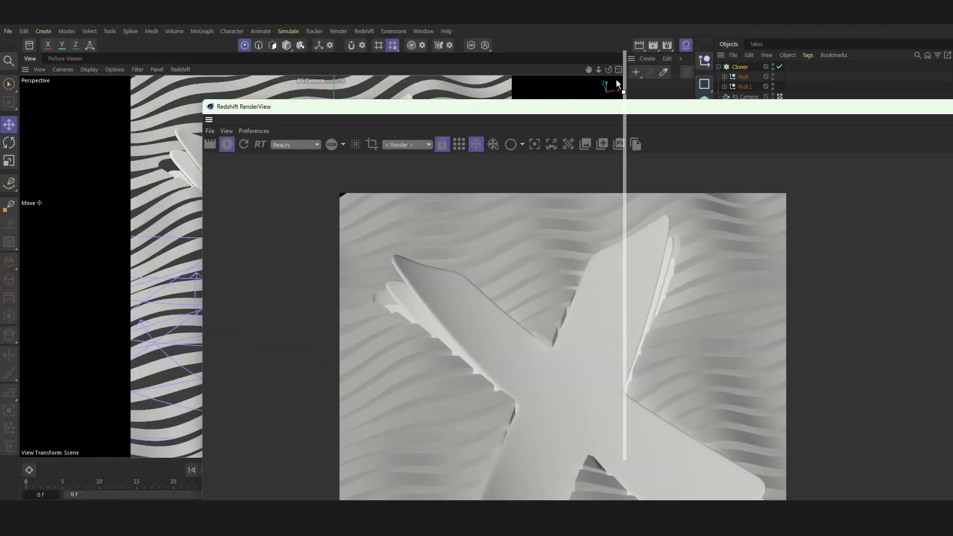
pyautogui.moveTo(618, 84); pyautogui.dragTo(591, 113)
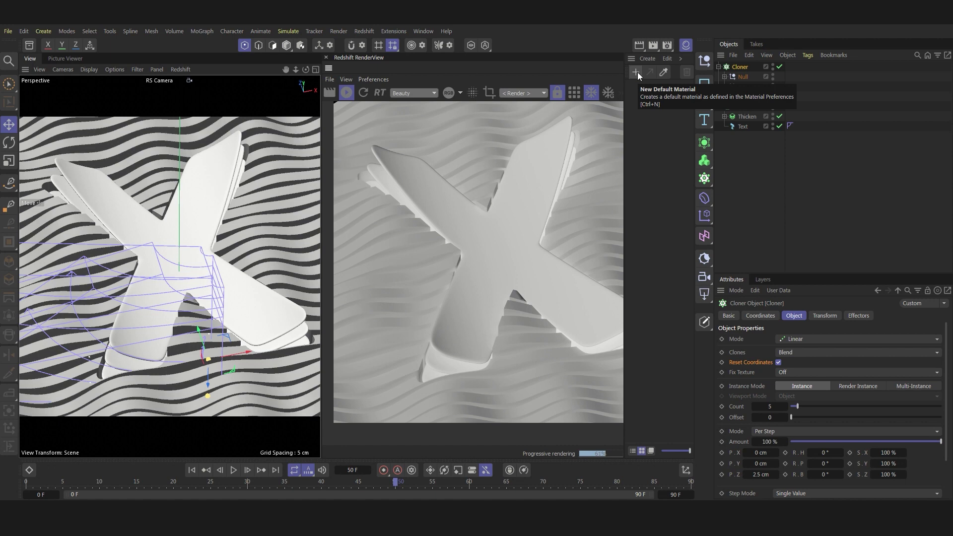
# Add an RS Dome Light with an environment image, rotated H 81° and B 49°
pyautogui.click(705, 294)
pyautogui.click(736, 380)
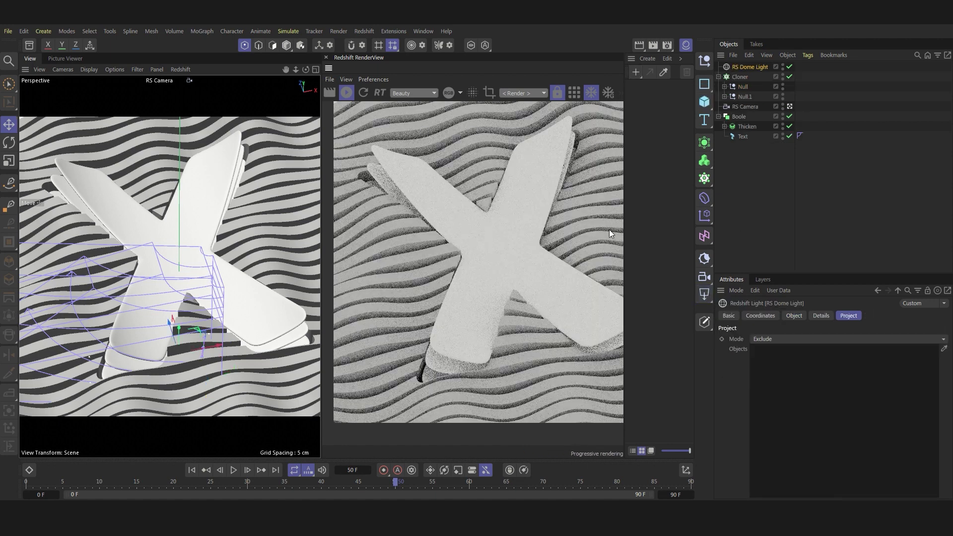
pyautogui.click(795, 316)
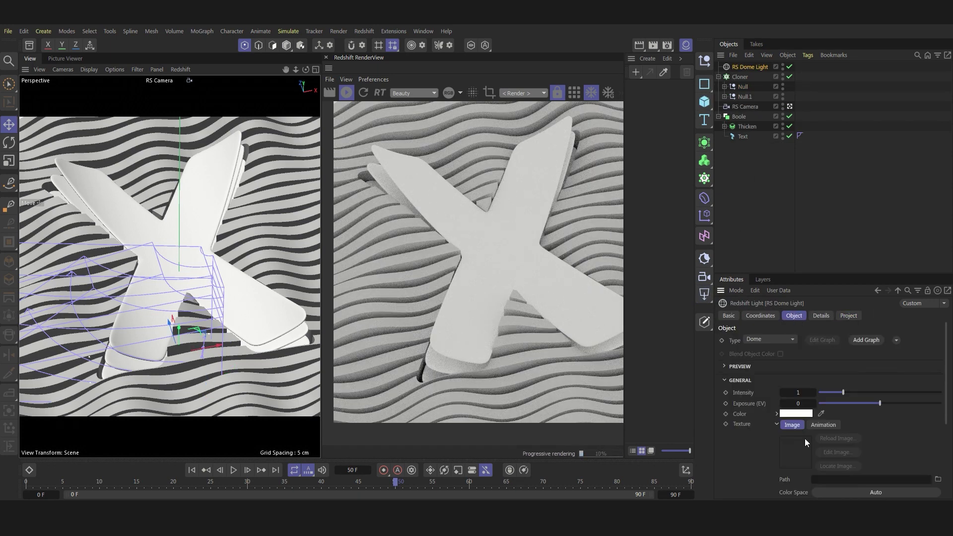
pyautogui.click(805, 439)
pyautogui.click(761, 316)
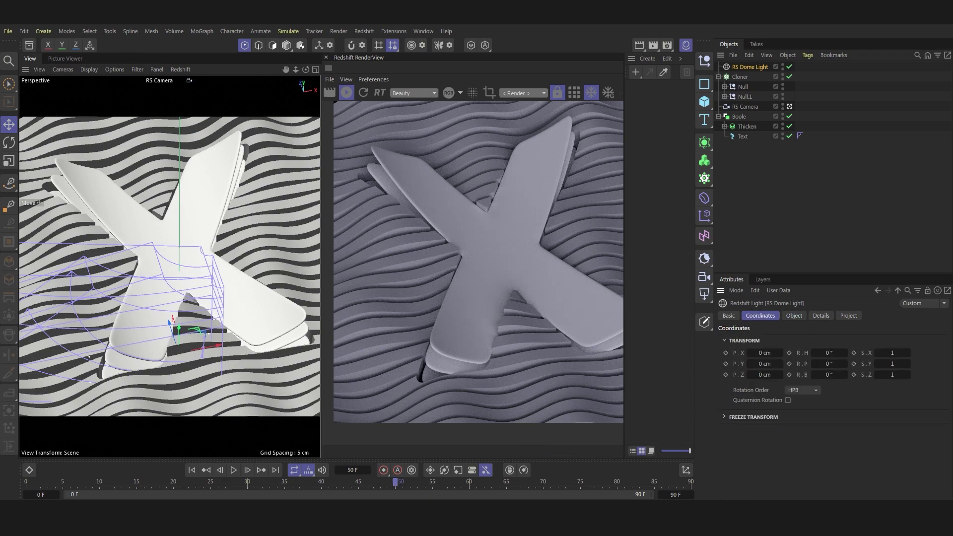
pyautogui.click(829, 353)
pyautogui.write('81')
pyautogui.click(828, 375)
pyautogui.write('49')
pyautogui.press('Return')
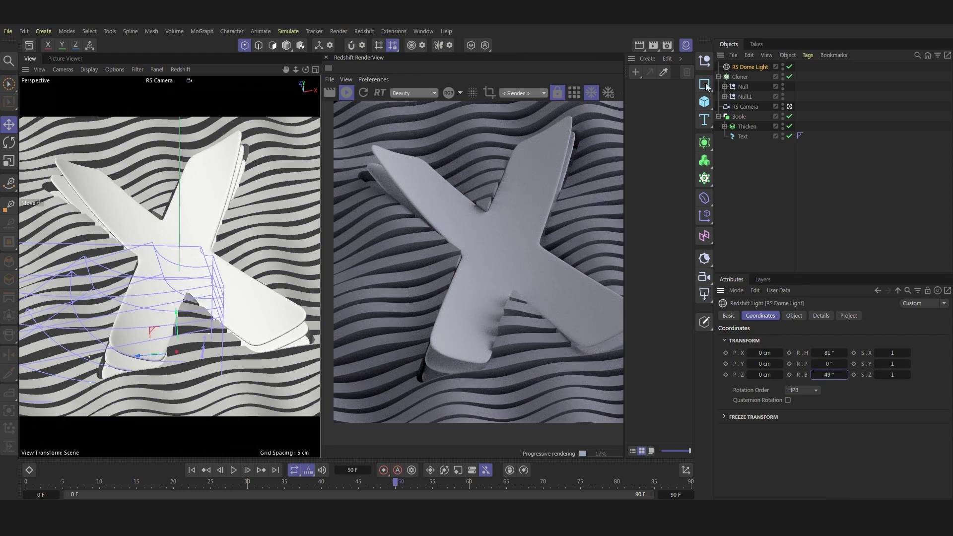
# Set the RenderView to render from the RS Camera, viewing the default camera
pyautogui.click(793, 104)
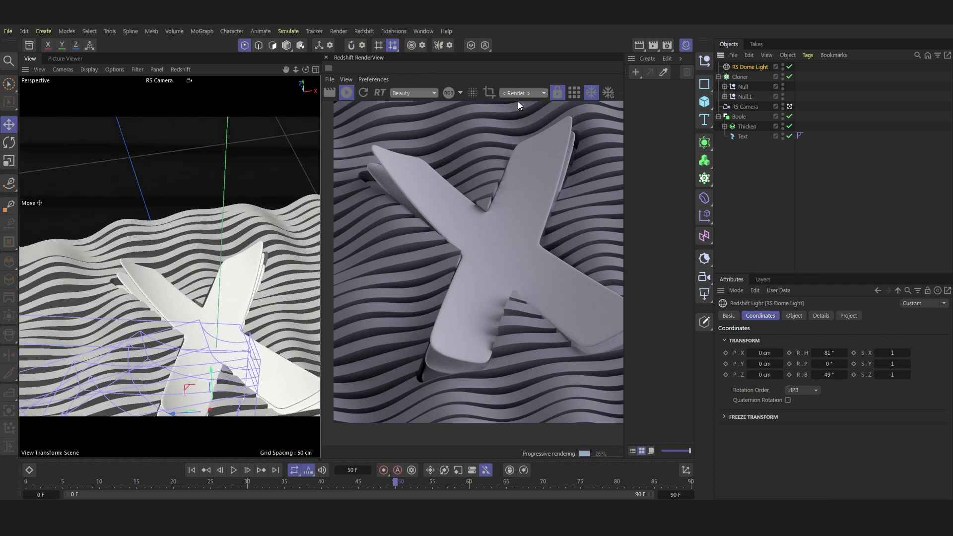
pyautogui.click(525, 93)
pyautogui.click(531, 127)
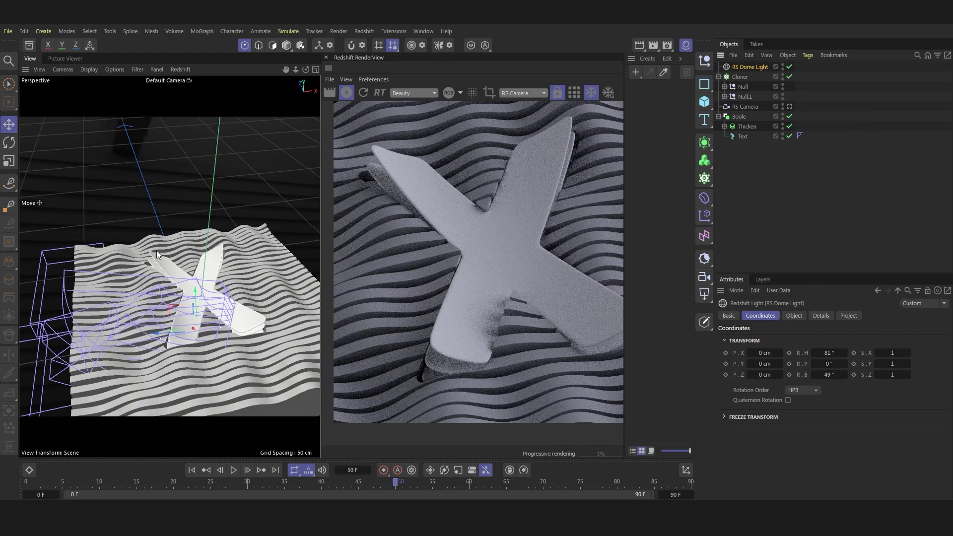
pyautogui.click(90, 70)
pyautogui.press('Escape')
pyautogui.click(794, 316)
pyautogui.scroll(-5, 763, 460)
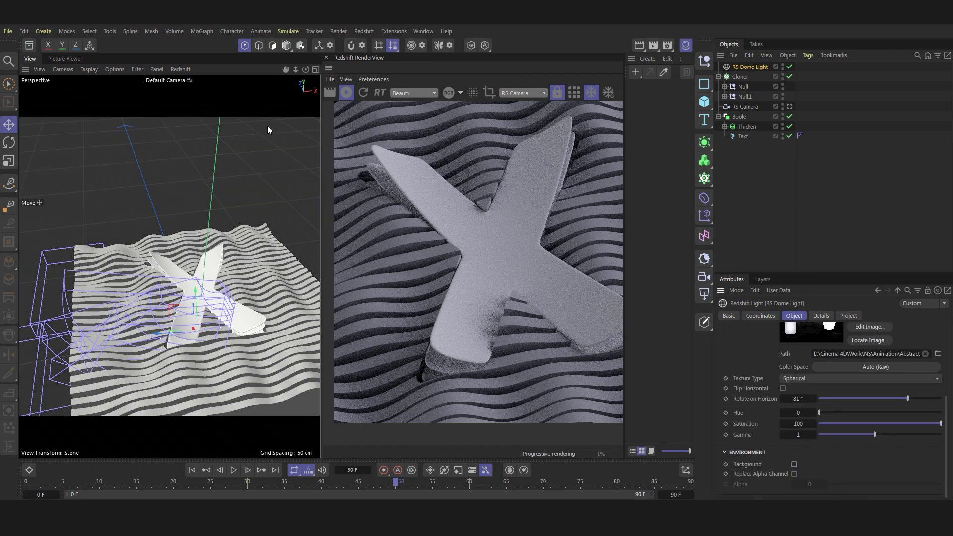
pyautogui.moveTo(287, 70); pyautogui.dragTo(298, 89)
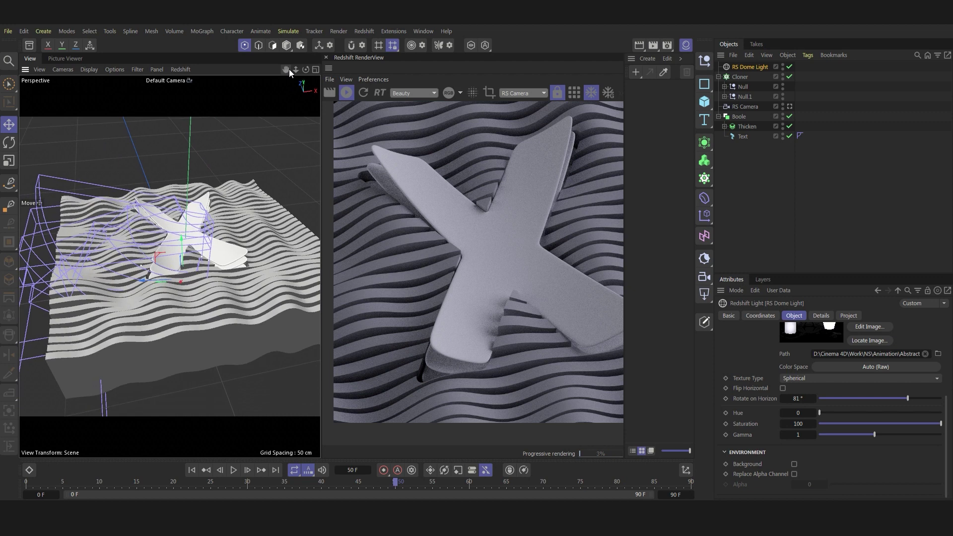
# Hide the RS Camera in the editor and check the viewport Filter menu
pyautogui.click(783, 105)
pyautogui.click(165, 70)
pyautogui.moveTo(137, 69)
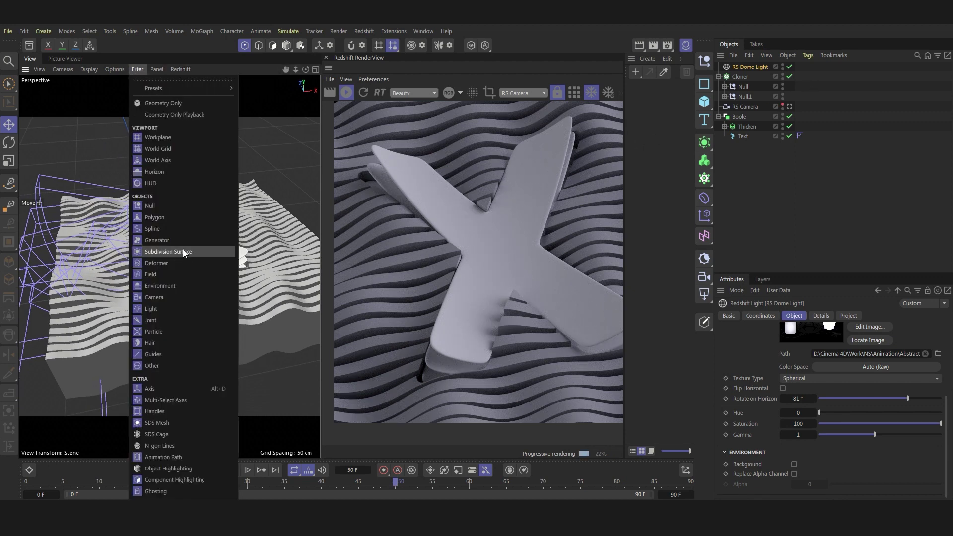
pyautogui.click(178, 264)
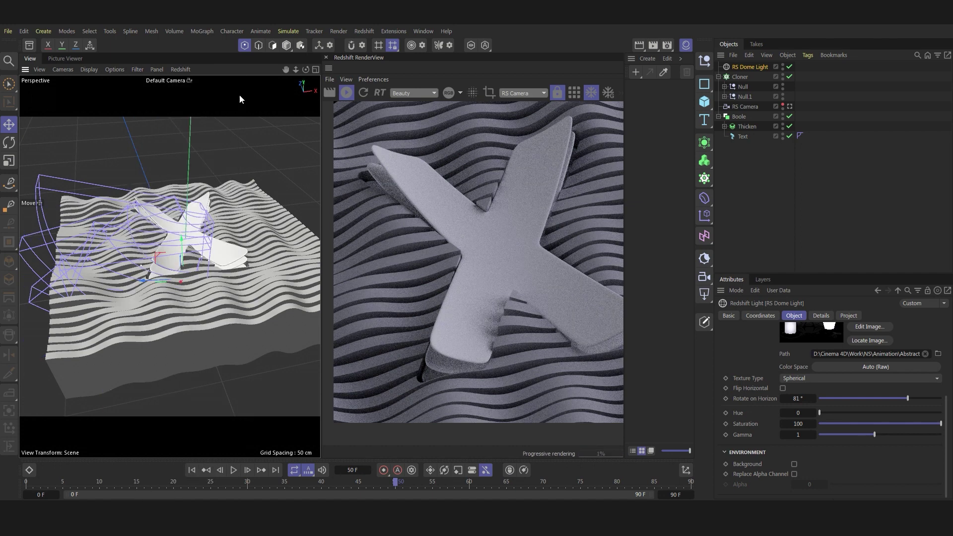
pyautogui.click(139, 71)
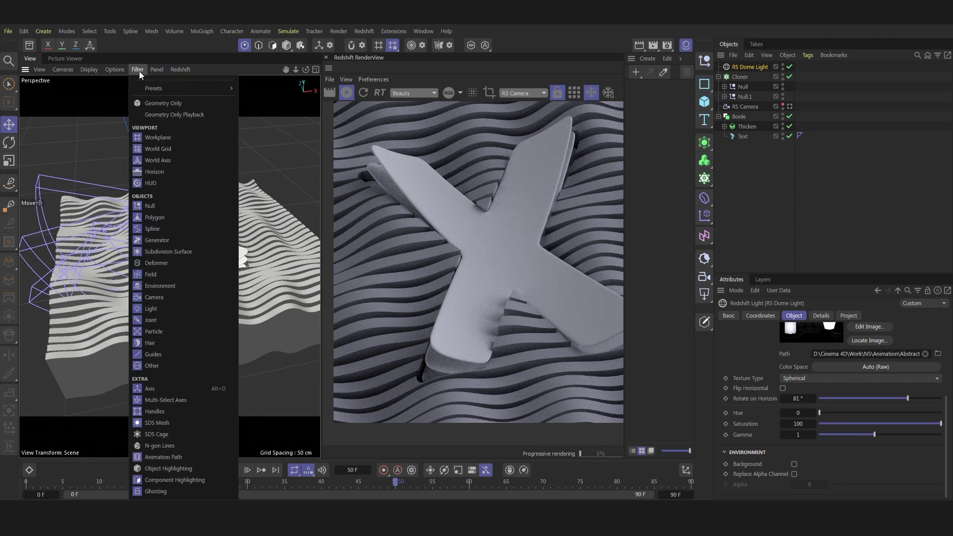
pyautogui.click(139, 71)
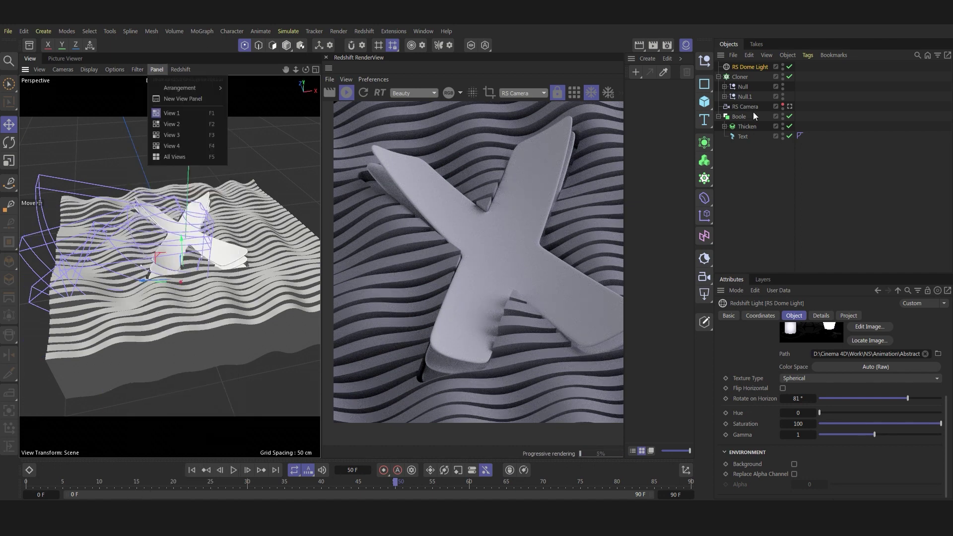
# Hide the Bend deformer in the editor and collapse the Cloner hierarchy
pyautogui.click(725, 86)
pyautogui.click(783, 95)
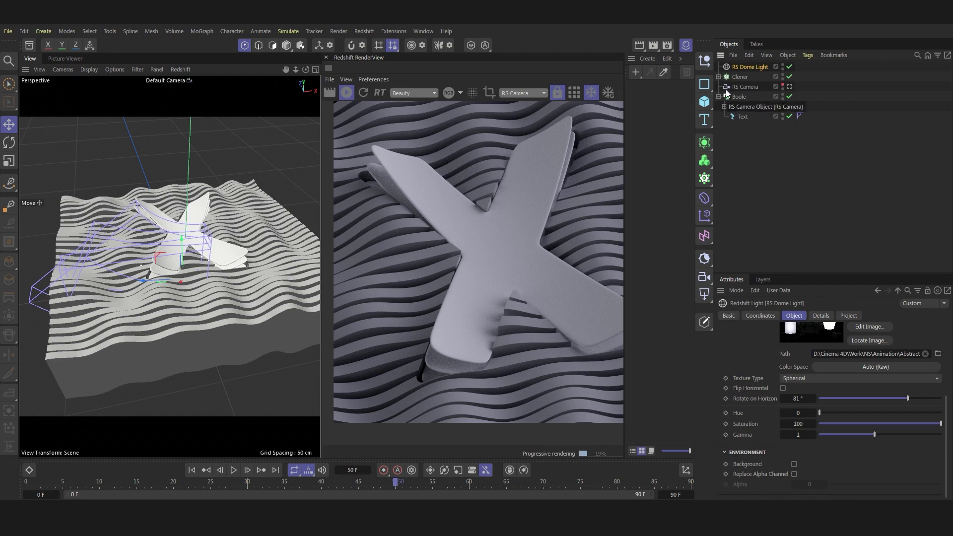
pyautogui.click(725, 86)
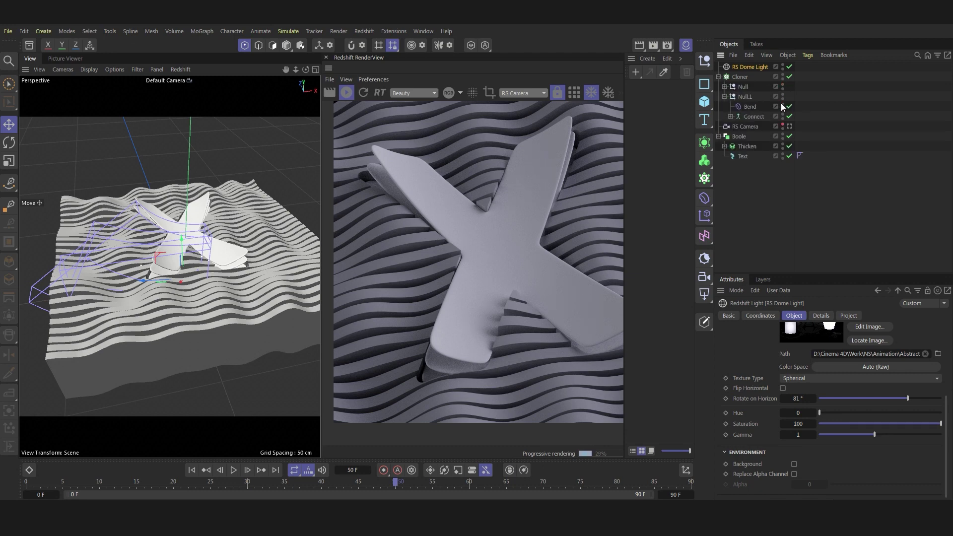
pyautogui.click(719, 77)
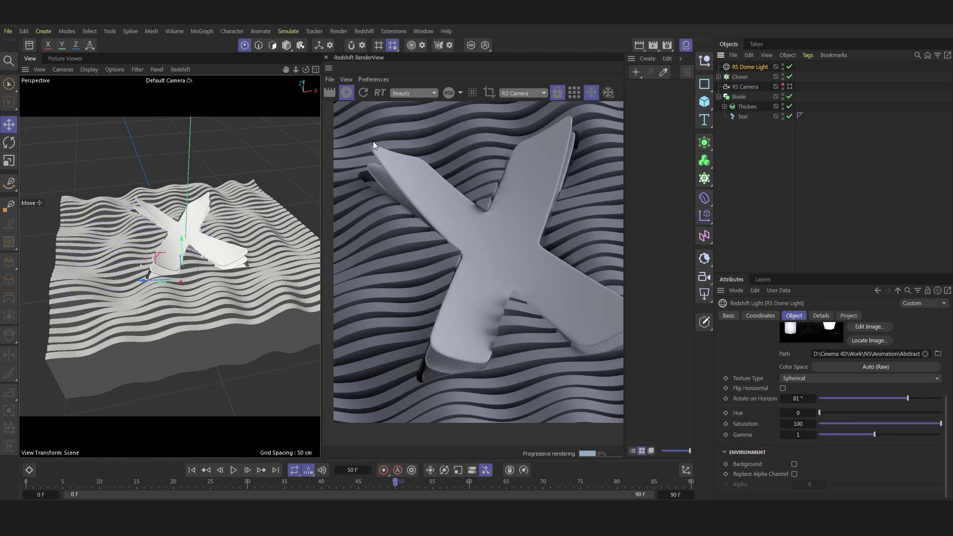
pyautogui.moveTo(297, 68); pyautogui.dragTo(298, 70)
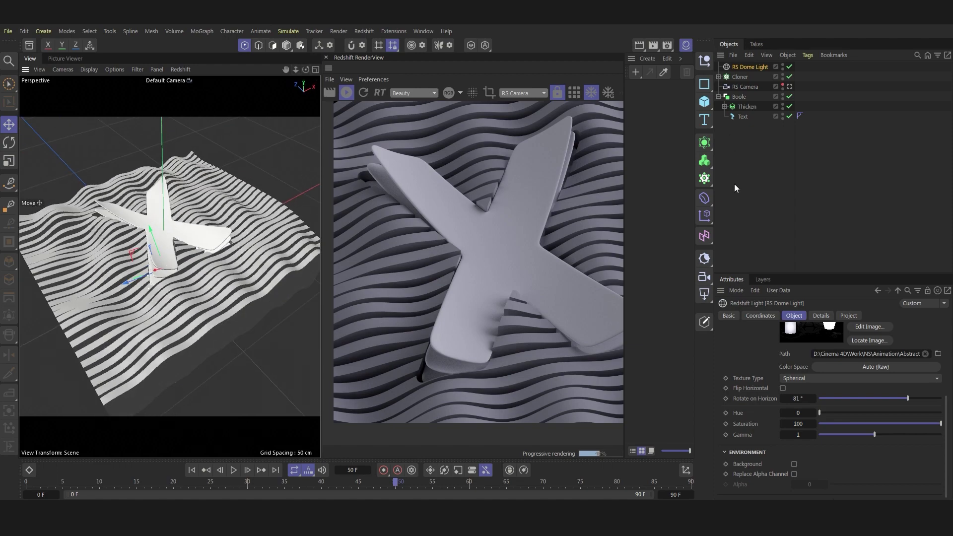
# Add an RS Area Light with Size X 60 cm and Spread 0.116
pyautogui.click(704, 294)
pyautogui.scroll(-5, 263, 202)
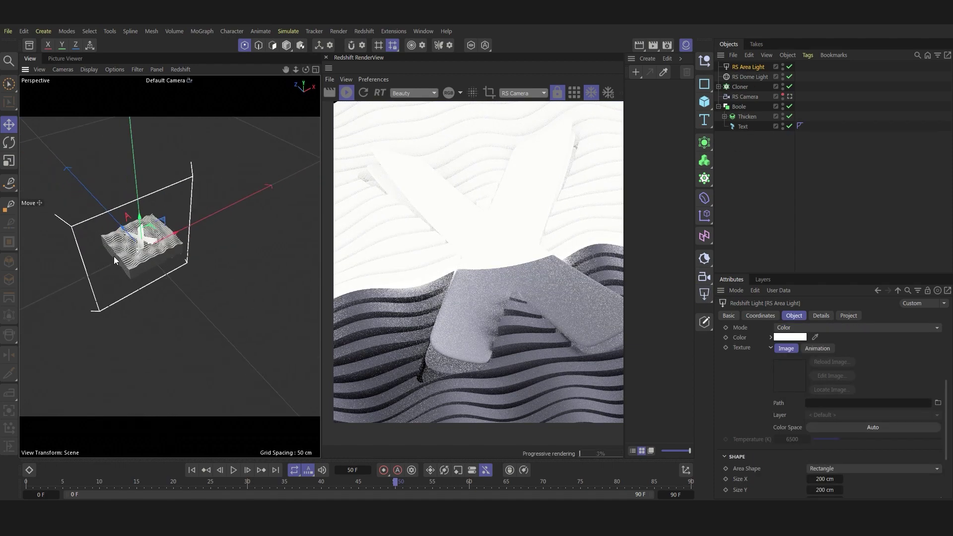
pyautogui.moveTo(123, 228); pyautogui.dragTo(190, 226)
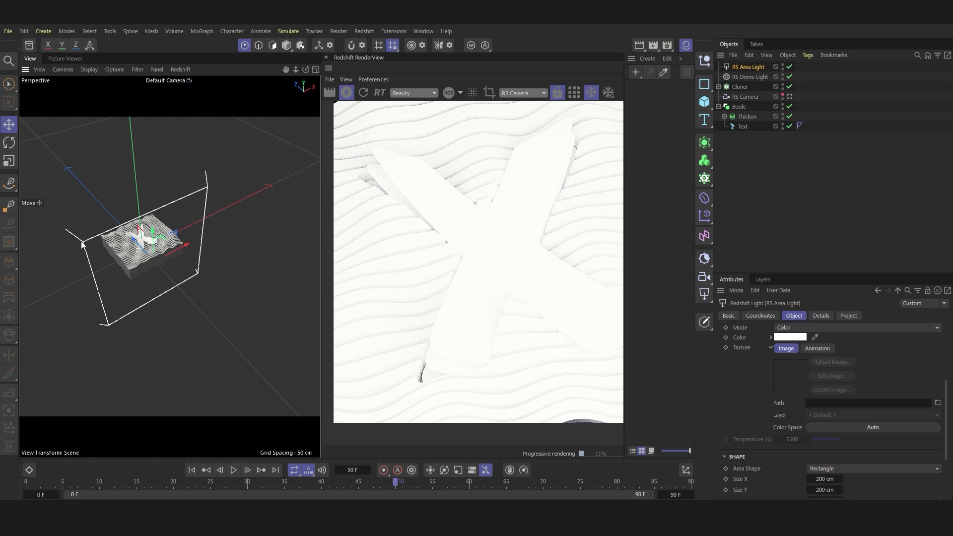
pyautogui.doubleClick(825, 479)
pyautogui.write('16')
pyautogui.press('BackSpace')
pyautogui.write('0')
pyautogui.press('Return')
pyautogui.scroll(-3, 768, 457)
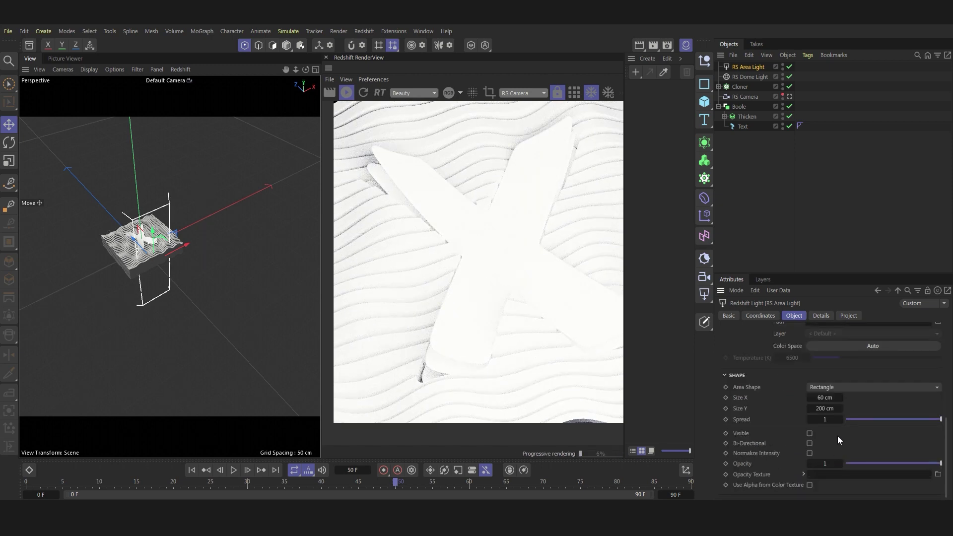
pyautogui.click(826, 422)
pyautogui.write('.116')
pyautogui.press('Return')
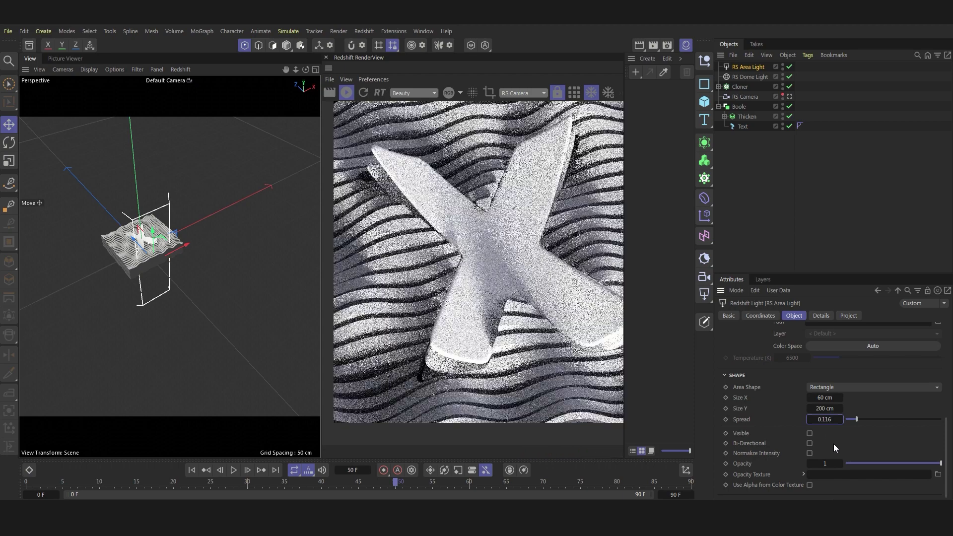
# Position the area light at P.Y 20 cm, P.Z 19 cm, pitched 89°
pyautogui.scroll(2, 915, 372)
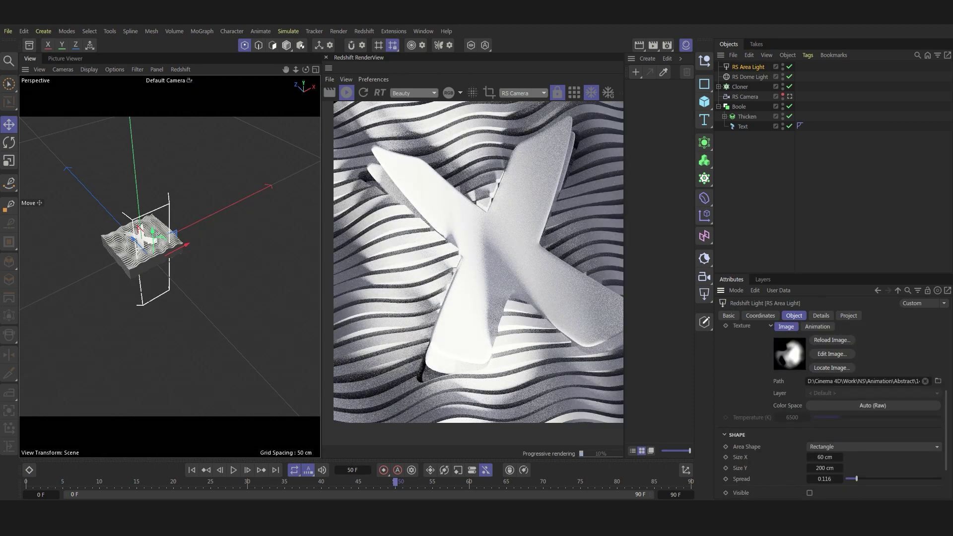
pyautogui.click(761, 316)
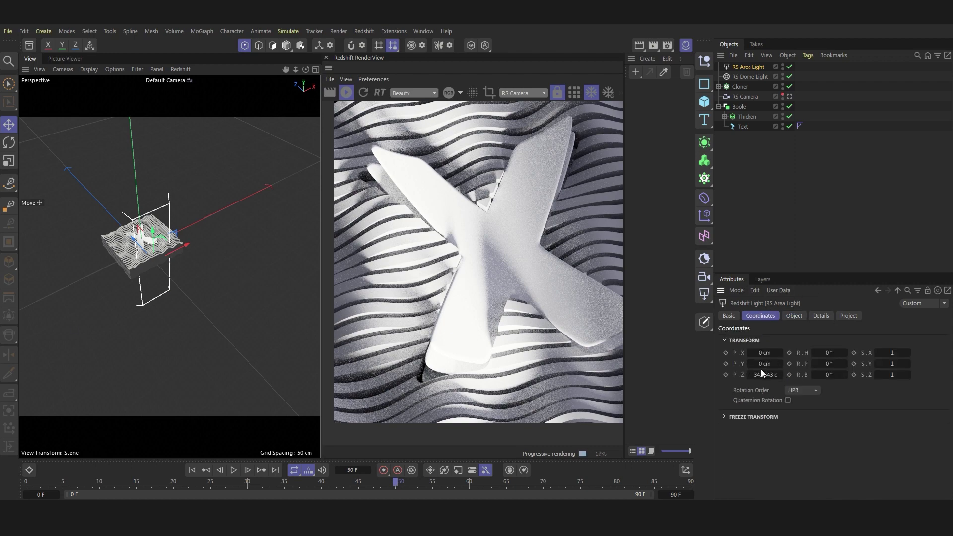
pyautogui.doubleClick(765, 364)
pyautogui.write('20')
pyautogui.doubleClick(763, 375)
pyautogui.write('19')
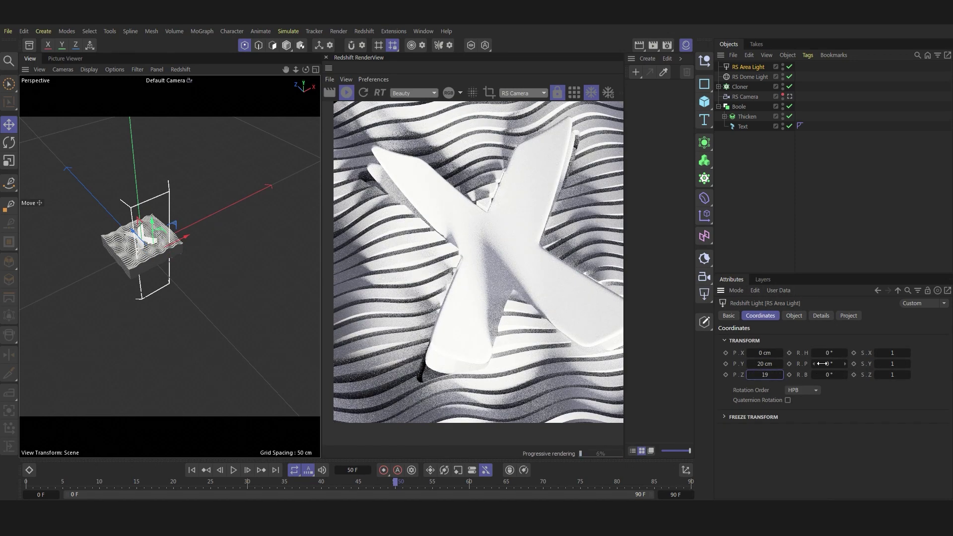
pyautogui.doubleClick(823, 364)
pyautogui.write('4')
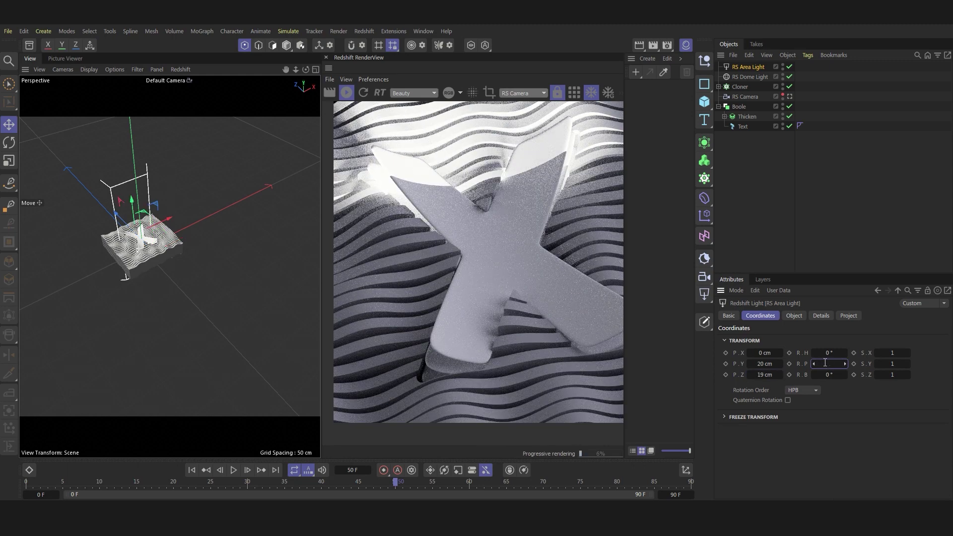
pyautogui.press('Return')
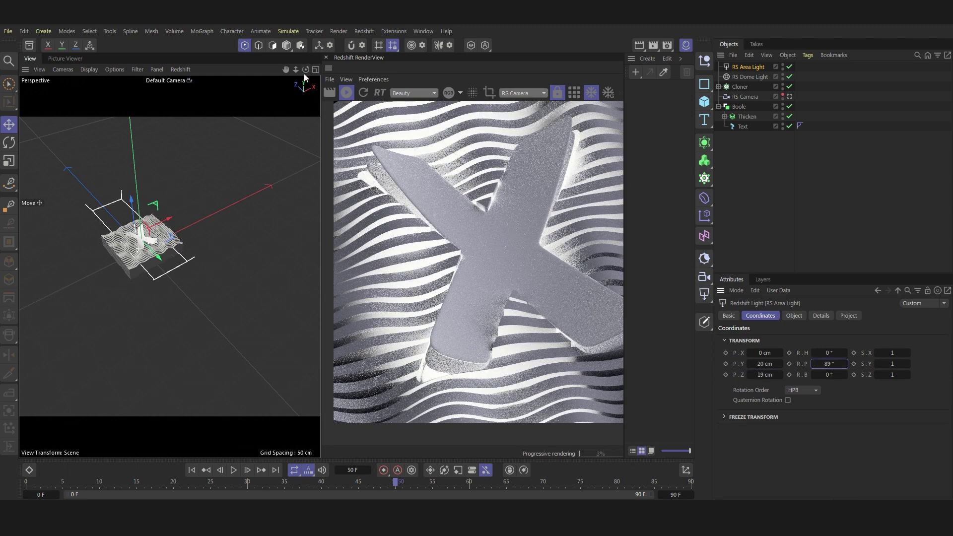
# Set the area light intensity to 5 and add a 400 × 400 cm Plane
pyautogui.moveTo(306, 69); pyautogui.dragTo(328, 80)
pyautogui.keyDown('alt'); pyautogui.moveTo(169, 267); pyautogui.dragTo(171, 264); pyautogui.keyUp('alt')
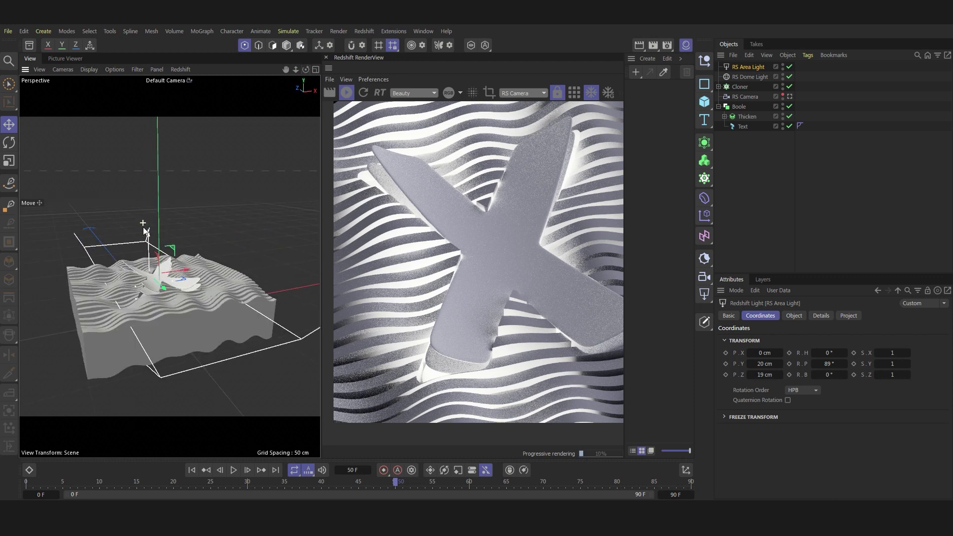
pyautogui.scroll(5, 172, 263)
pyautogui.scroll(2, 172, 259)
pyautogui.scroll(-8, 172, 260)
pyautogui.keyDown('alt'); pyautogui.moveTo(186, 343); pyautogui.dragTo(151, 179); pyautogui.keyUp('alt')
pyautogui.scroll(3, 151, 179)
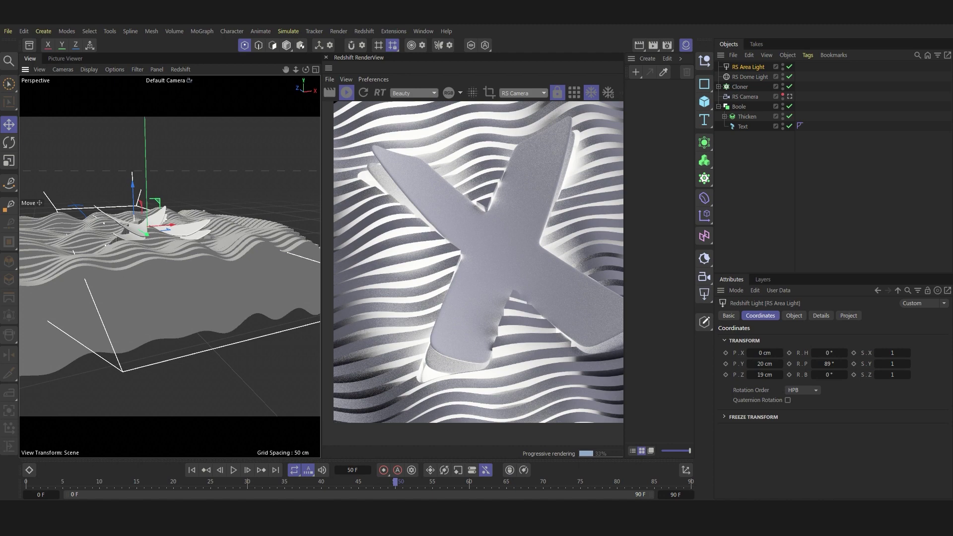
pyautogui.click(794, 316)
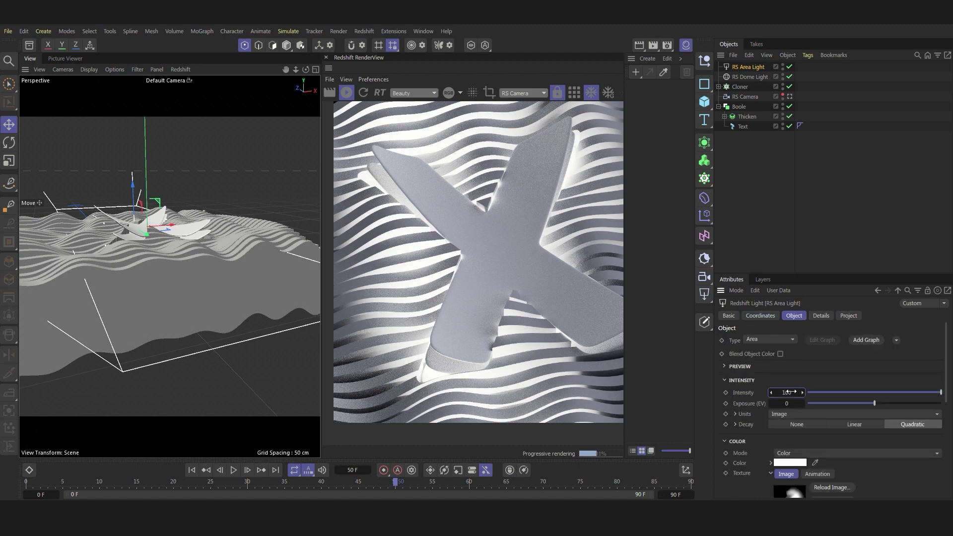
pyautogui.write('5')
pyautogui.press('Return')
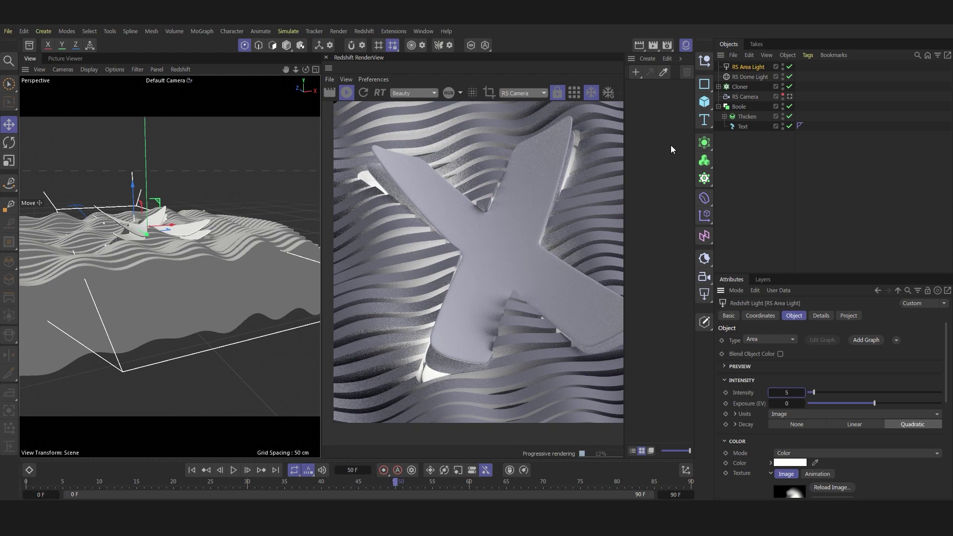
pyautogui.click(704, 102)
pyautogui.click(745, 152)
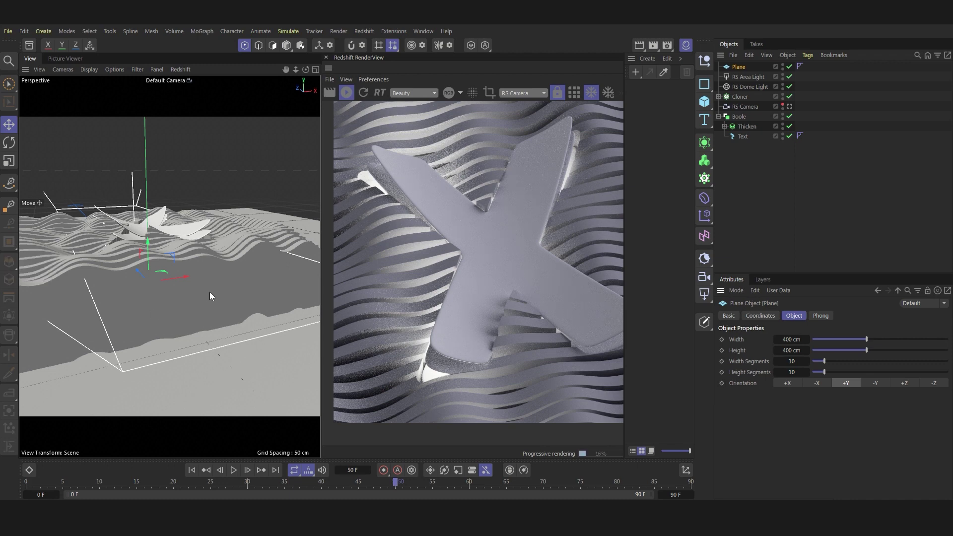
# Exclude the Cloner from the area light, duplicate it, and name them RS Area Light 01 and 02
pyautogui.click(748, 78)
pyautogui.click(849, 316)
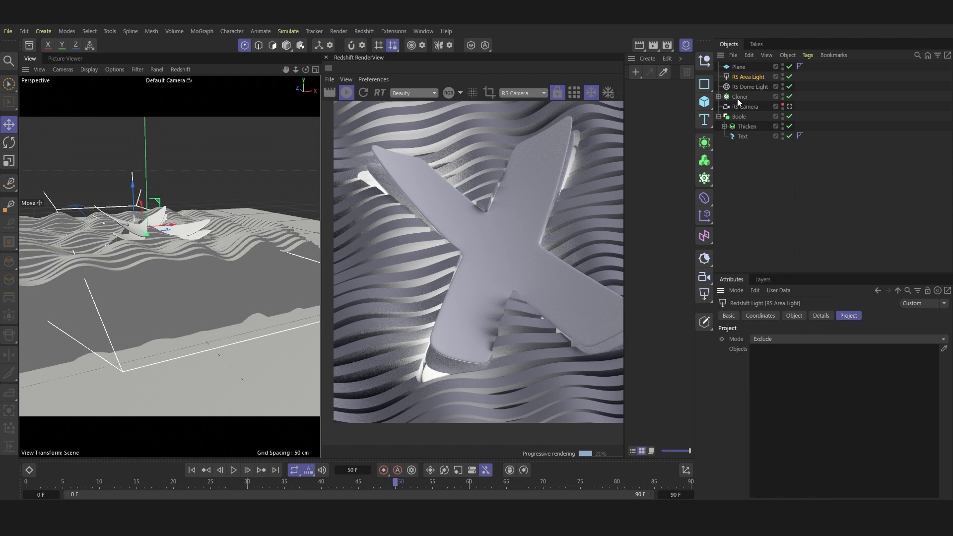
pyautogui.moveTo(740, 97)
pyautogui.mouseDown()
pyautogui.moveTo(787, 366)
pyautogui.moveTo(780, 353)
pyautogui.mouseUp()
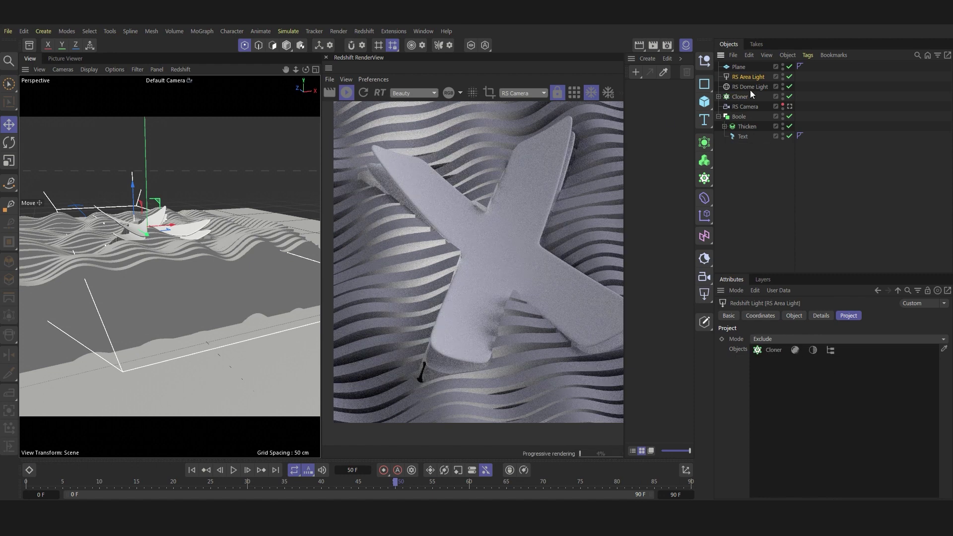
pyautogui.click(791, 75)
pyautogui.keyDown('ctrl'); pyautogui.moveTo(744, 76); pyautogui.dragTo(744, 70); pyautogui.keyUp('ctrl')
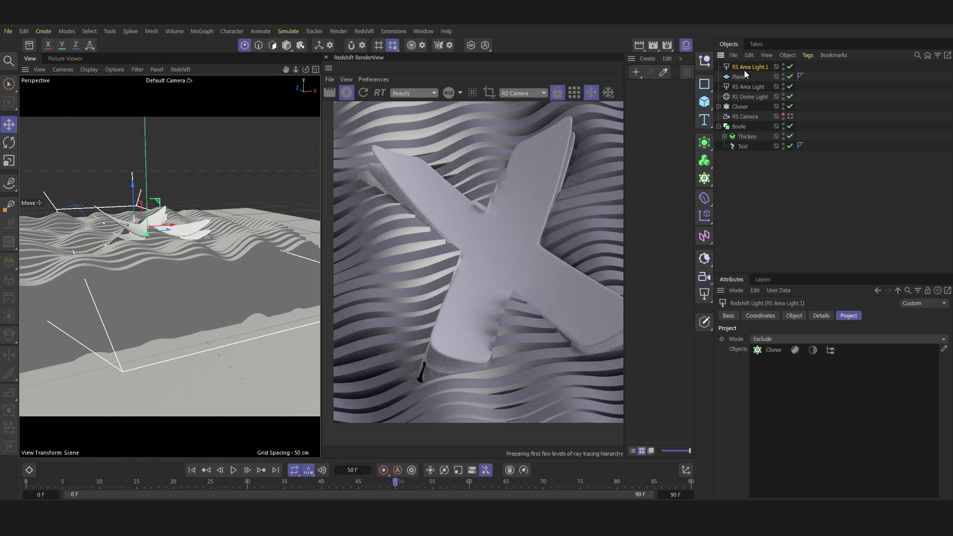
pyautogui.doubleClick(773, 89)
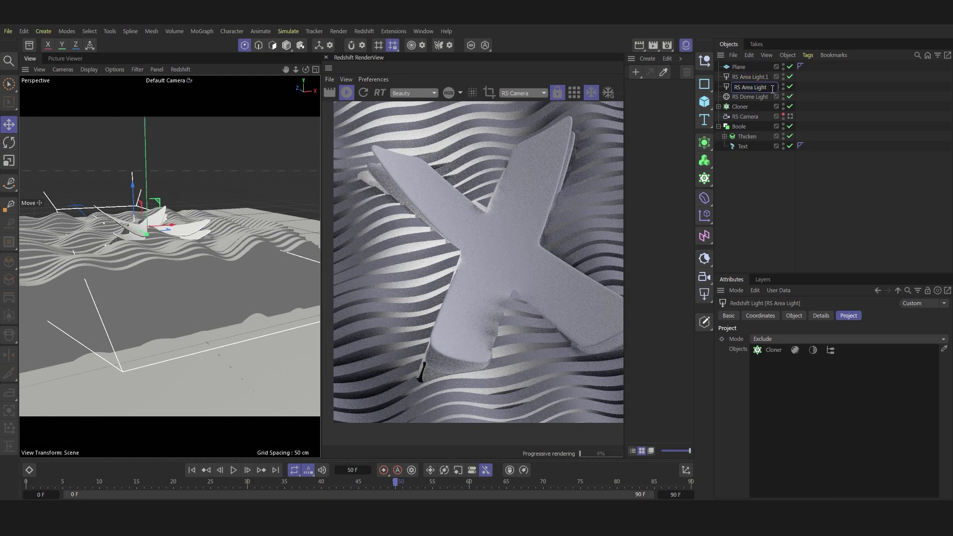
pyautogui.write('01')
pyautogui.press('Return')
pyautogui.doubleClick(776, 78)
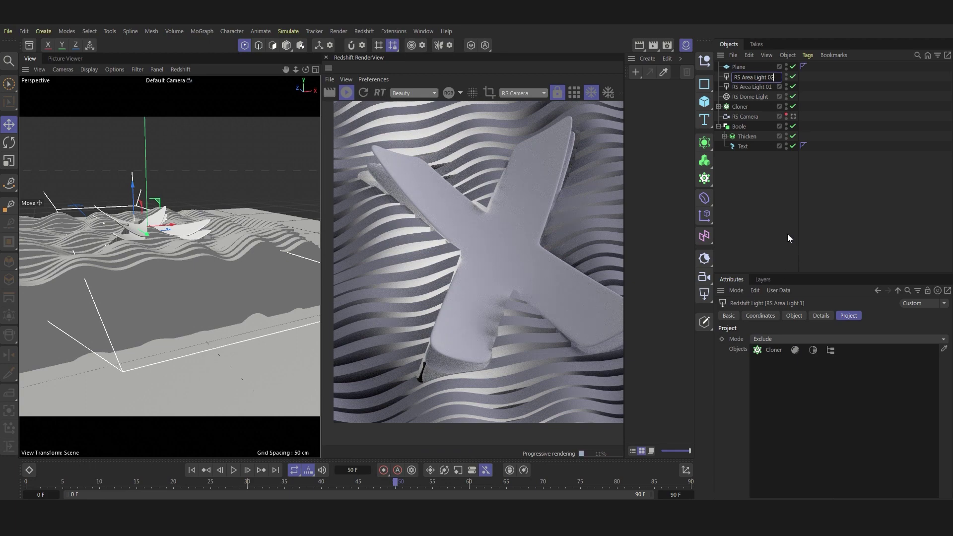
pyautogui.press('Return')
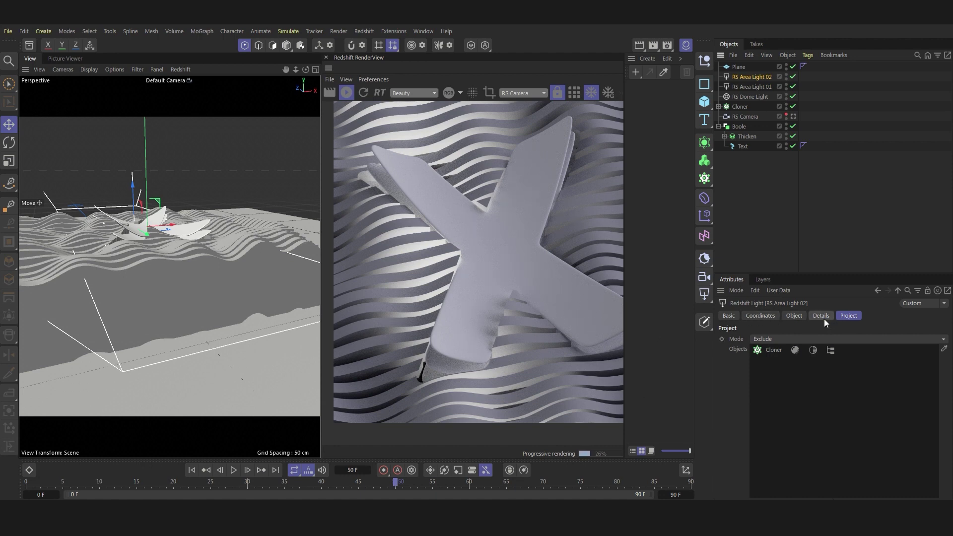
# Make RS Area Light 02 light only the Cloner at intensity 0.5
pyautogui.click(798, 339)
pyautogui.click(771, 352)
pyautogui.moveTo(740, 106); pyautogui.dragTo(774, 350)
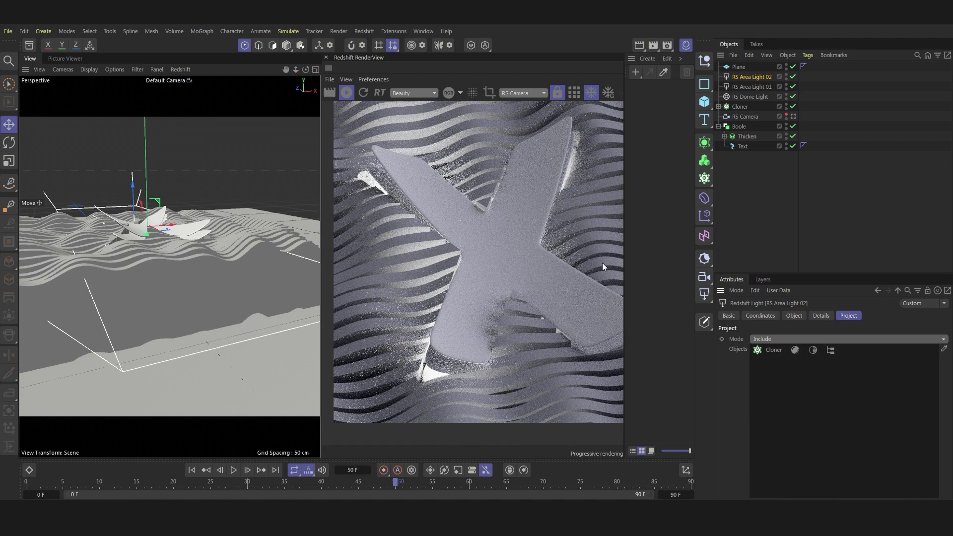
pyautogui.click(793, 77)
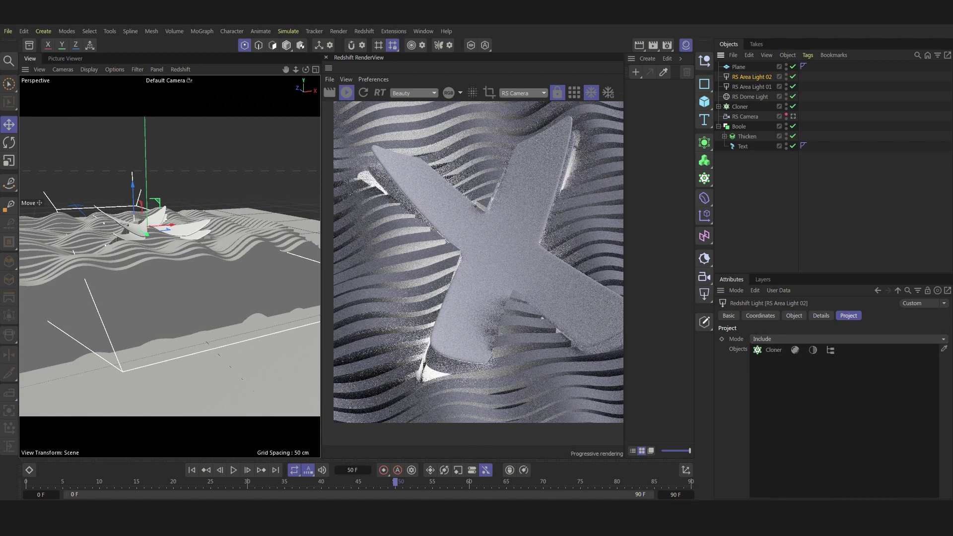
pyautogui.click(794, 316)
pyautogui.press('Return')
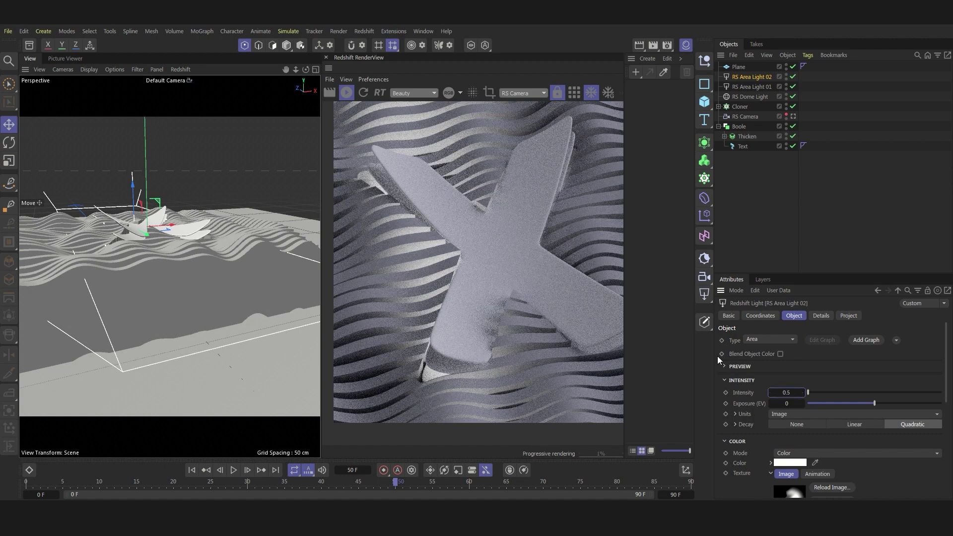
pyautogui.click(793, 77)
pyautogui.click(794, 76)
pyautogui.click(764, 88)
# Copy RS Area Light 01 and set the copy's intensity to 4
pyautogui.hotkey('ctrl', 'c')
pyautogui.hotkey('ctrl', 'v')
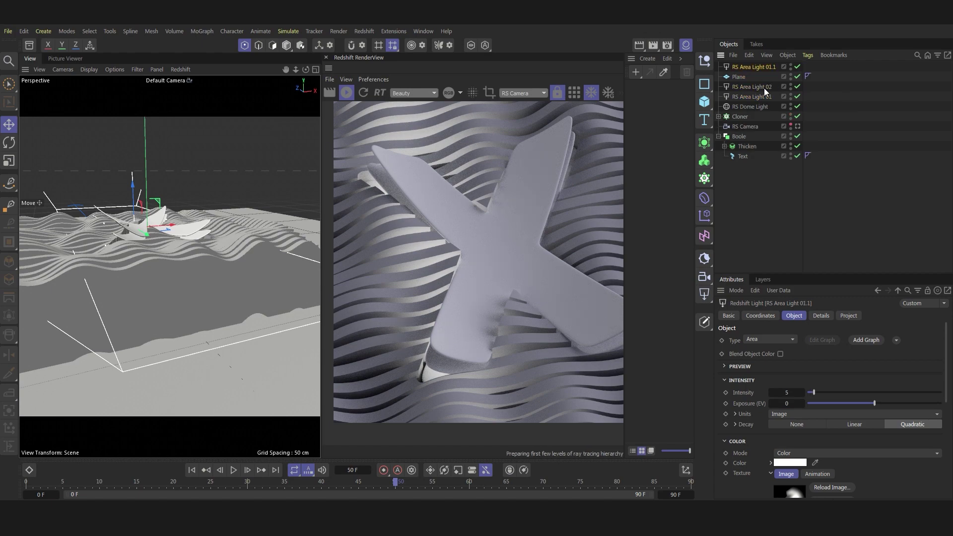
pyautogui.click(849, 316)
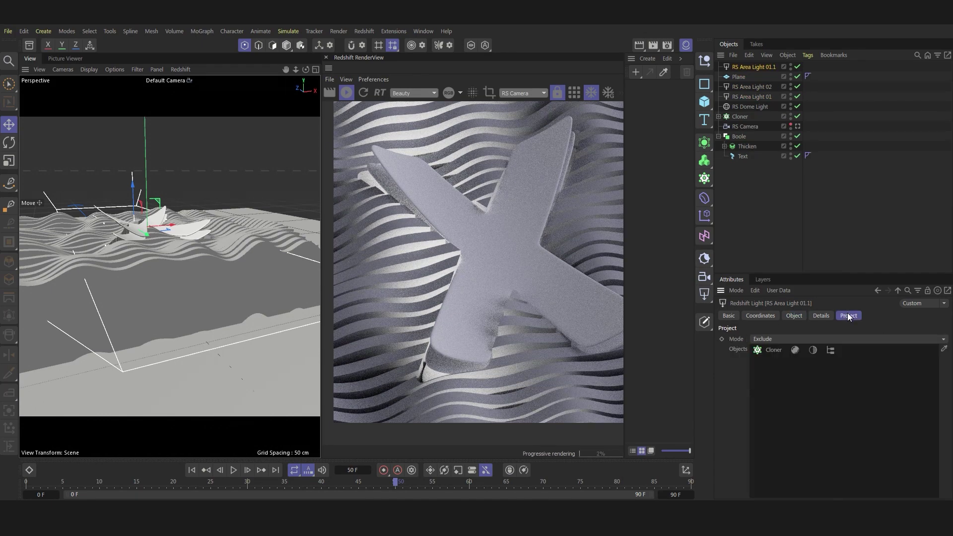
pyautogui.click(794, 316)
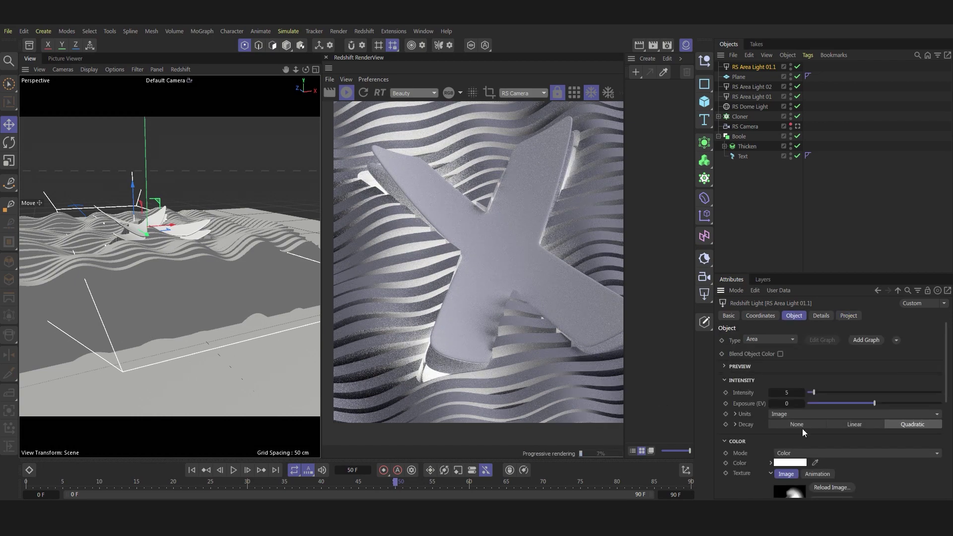
pyautogui.doubleClick(787, 393)
pyautogui.write('4')
pyautogui.press('Return')
# Size the copied light 200 cm wide and 92 cm tall
pyautogui.scroll(-2, 796, 409)
pyautogui.scroll(-4, 762, 433)
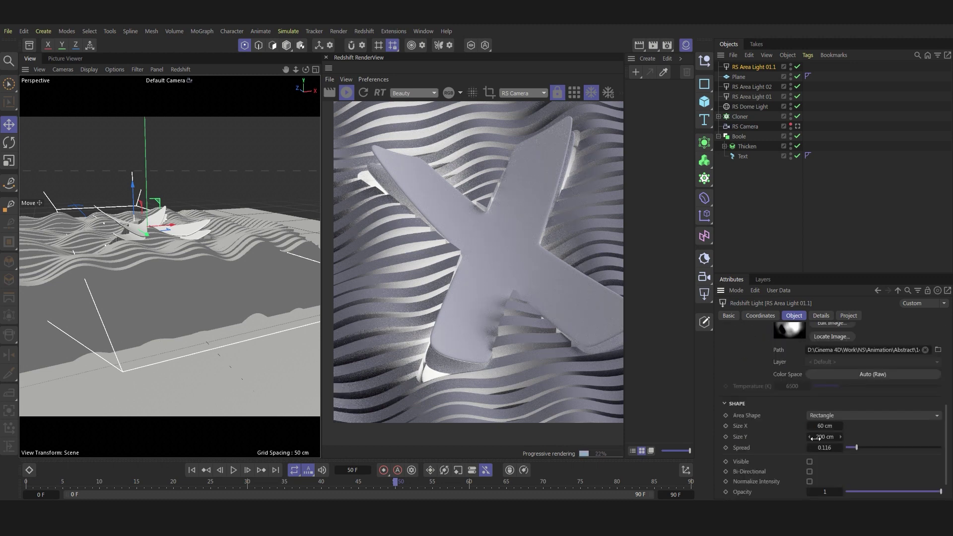
pyautogui.doubleClick(825, 426)
pyautogui.write('200')
pyautogui.press('Return')
pyautogui.doubleClick(826, 436)
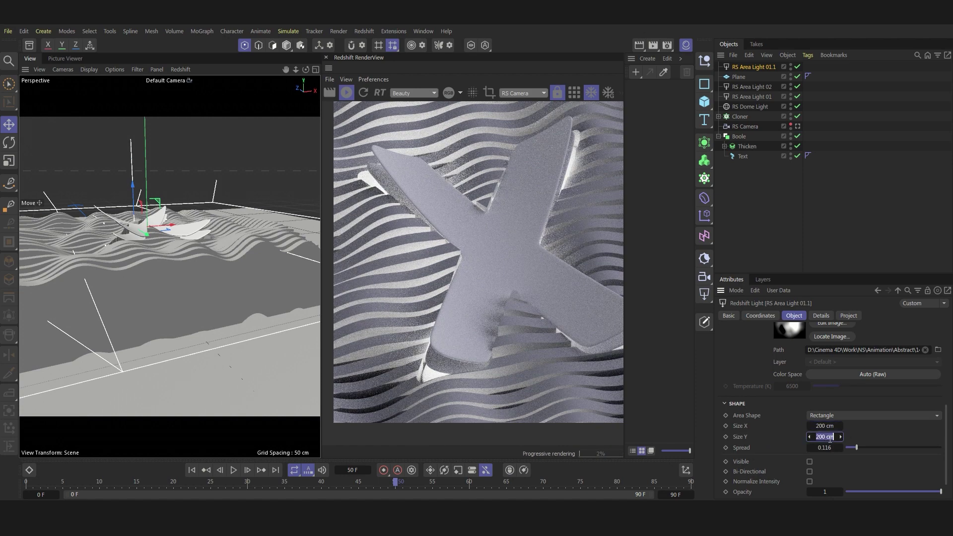
pyautogui.write('92')
pyautogui.press('Return')
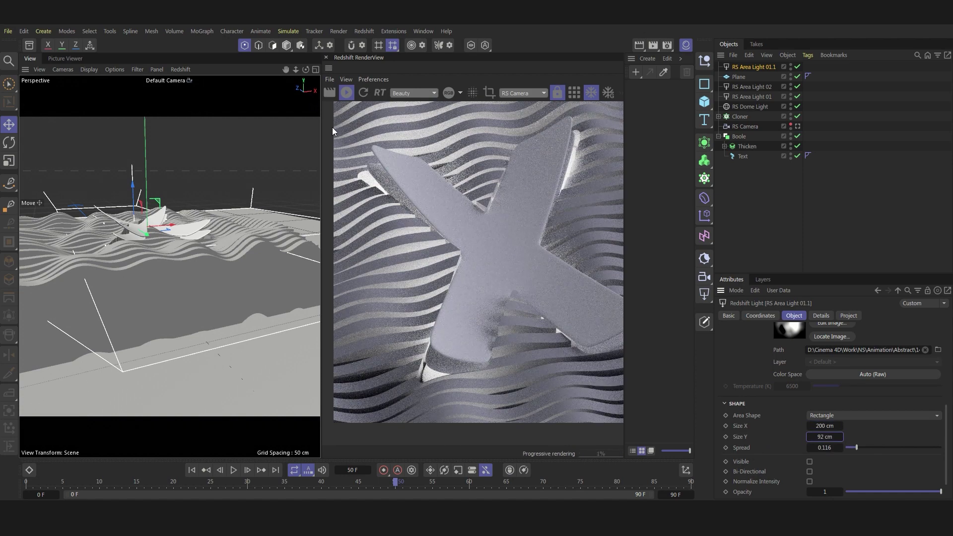
# Reframe the view and move Plane below Text, last in the object list
pyautogui.keyDown('alt'); pyautogui.moveTo(183, 154); pyautogui.dragTo(194, 193); pyautogui.keyUp('alt')
pyautogui.hotkey('ctrl', 'shift', 'z')
pyautogui.hotkey('ctrl', 'shift', 'z')
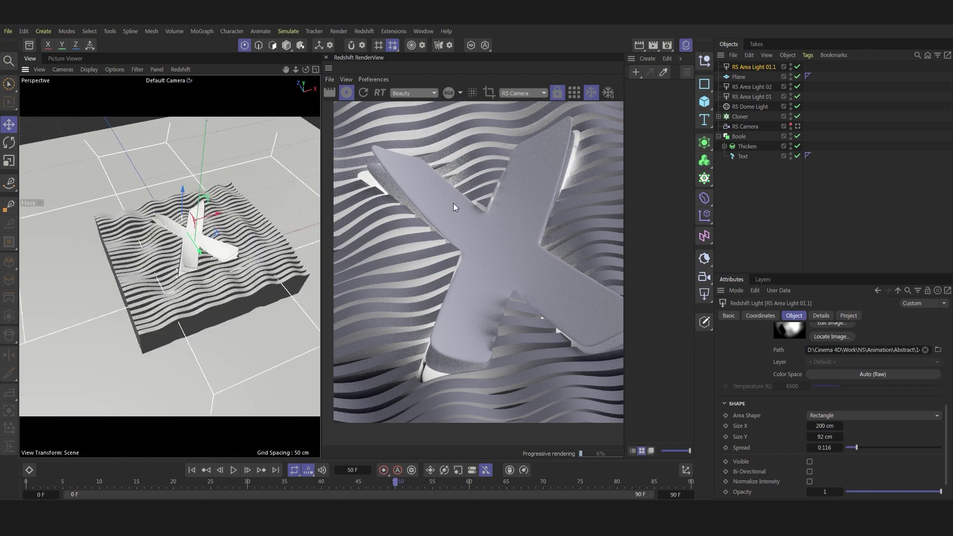
pyautogui.click(791, 98)
pyautogui.moveTo(739, 76); pyautogui.dragTo(744, 184)
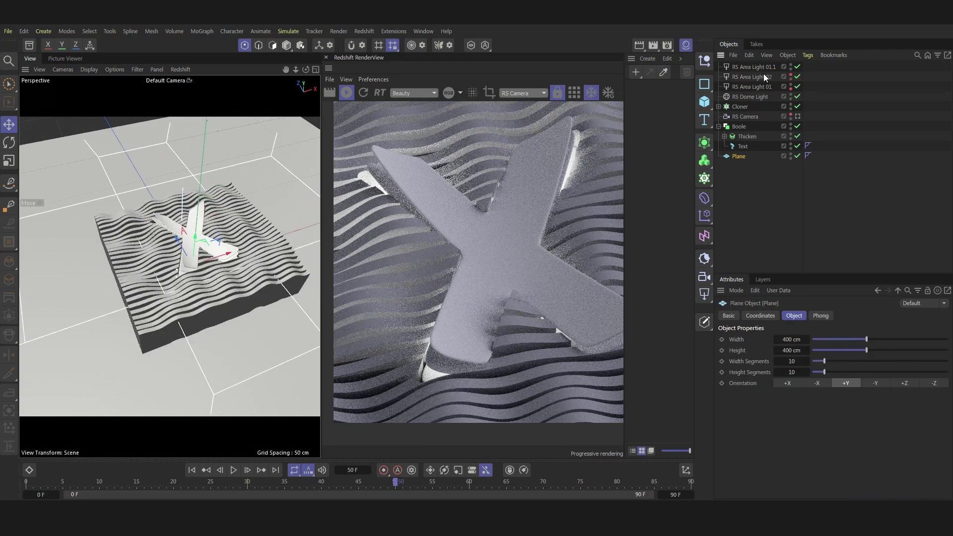
# Rename the copied light from RS Area Light 01.1 to RS Area Light 03
pyautogui.doubleClick(759, 66)
pyautogui.click(785, 67)
pyautogui.press('BackSpace')
pyautogui.press('BackSpace')
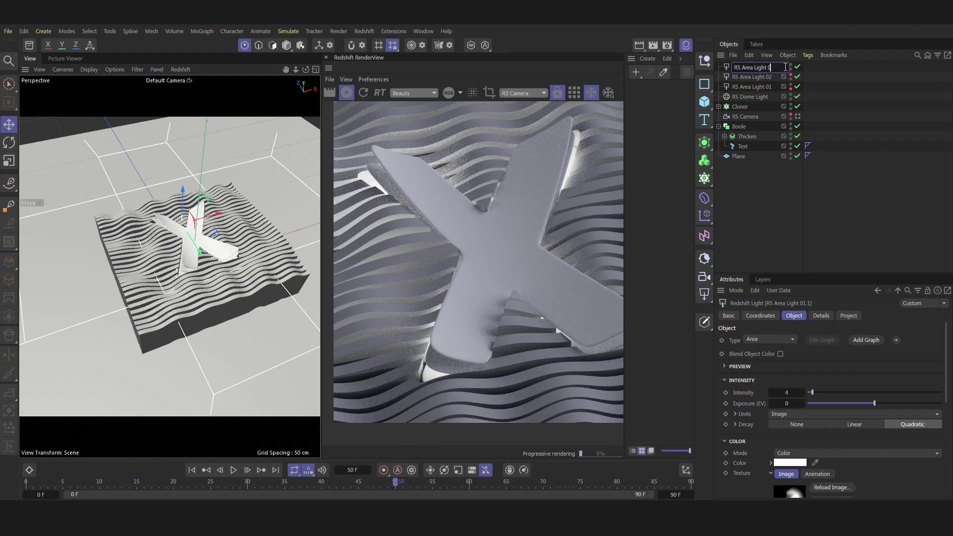
pyautogui.write('3')
pyautogui.press('Return')
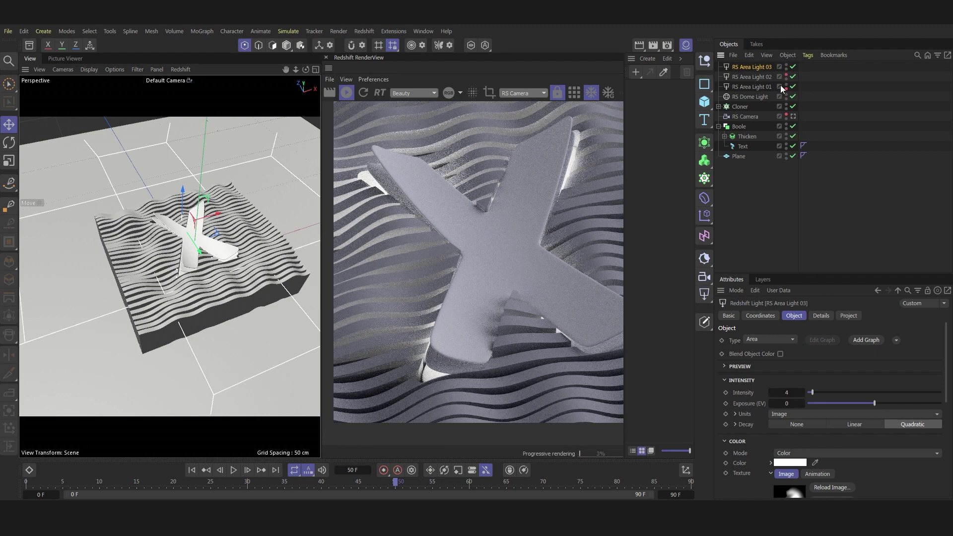
# Position RS Area Light 03 at X 64, Y 14, Z 11 cm
pyautogui.click(786, 97)
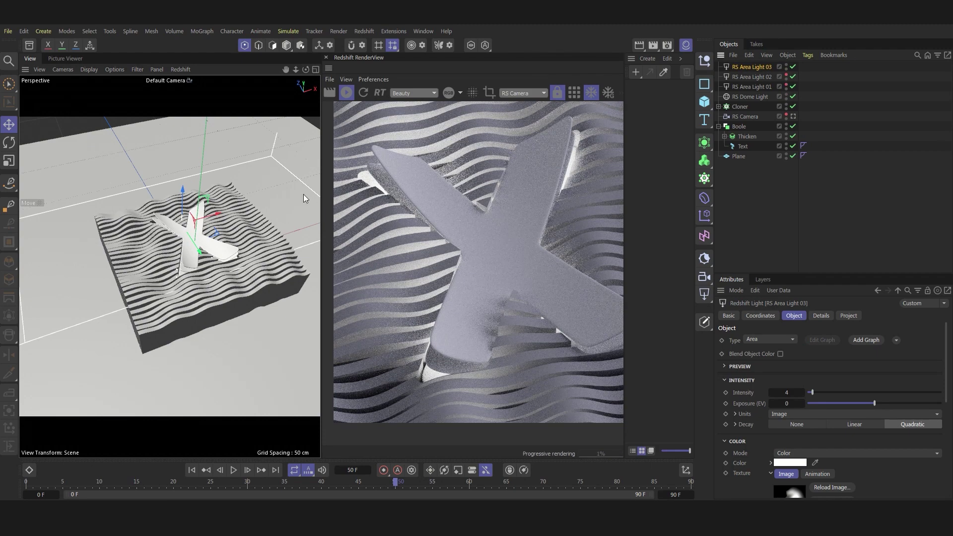
pyautogui.keyDown('alt'); pyautogui.moveTo(296, 103); pyautogui.dragTo(286, 89); pyautogui.keyUp('alt')
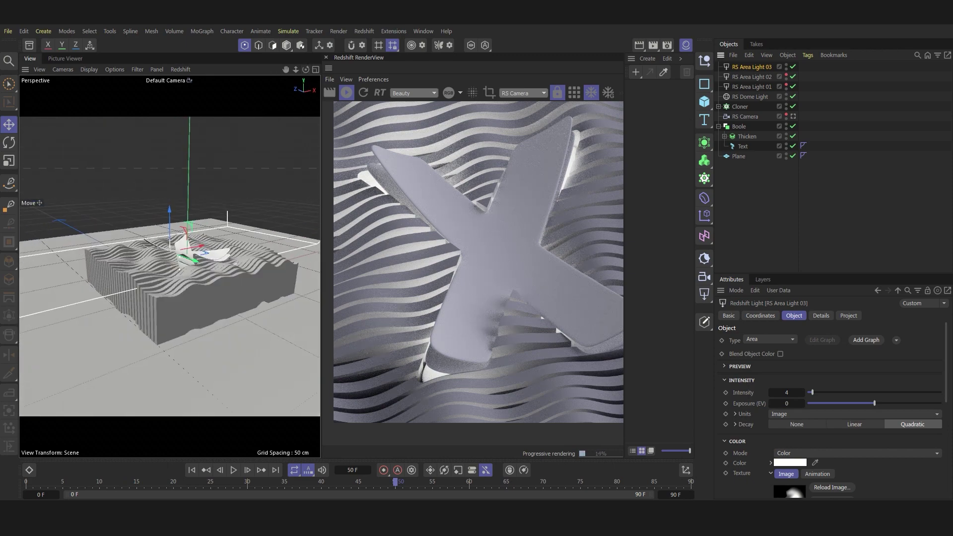
pyautogui.click(760, 316)
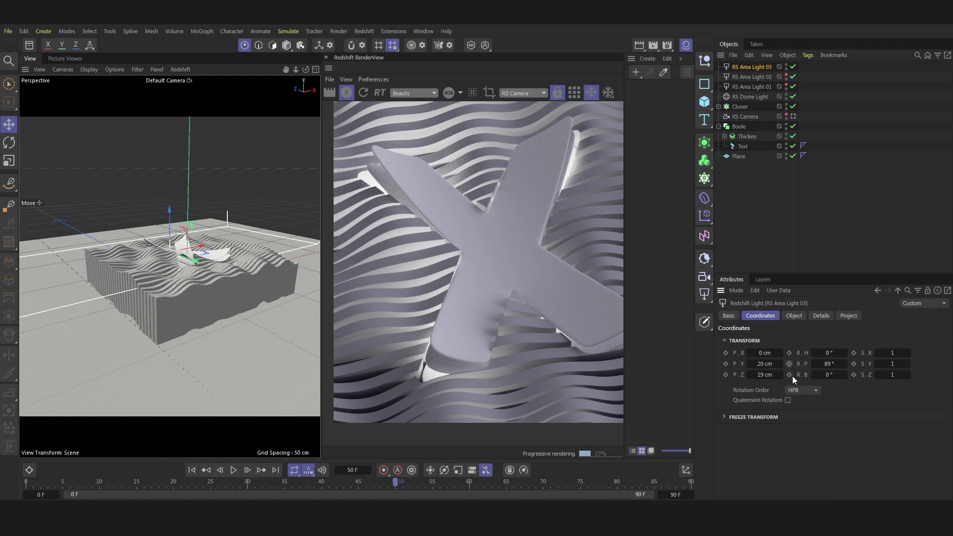
pyautogui.doubleClick(771, 364)
pyautogui.write('14')
pyautogui.press('Tab')
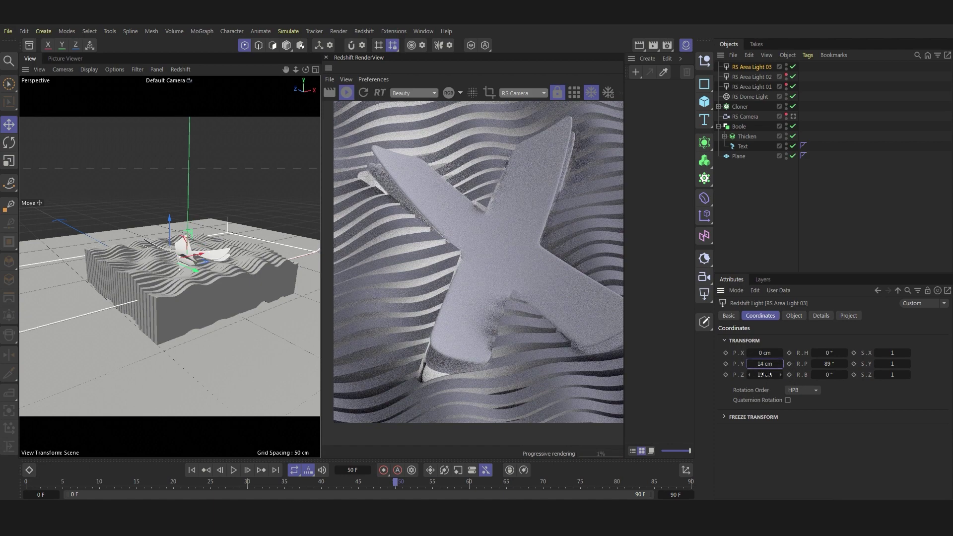
pyautogui.write('11')
pyautogui.press('Return')
pyautogui.doubleClick(768, 353)
pyautogui.write('64')
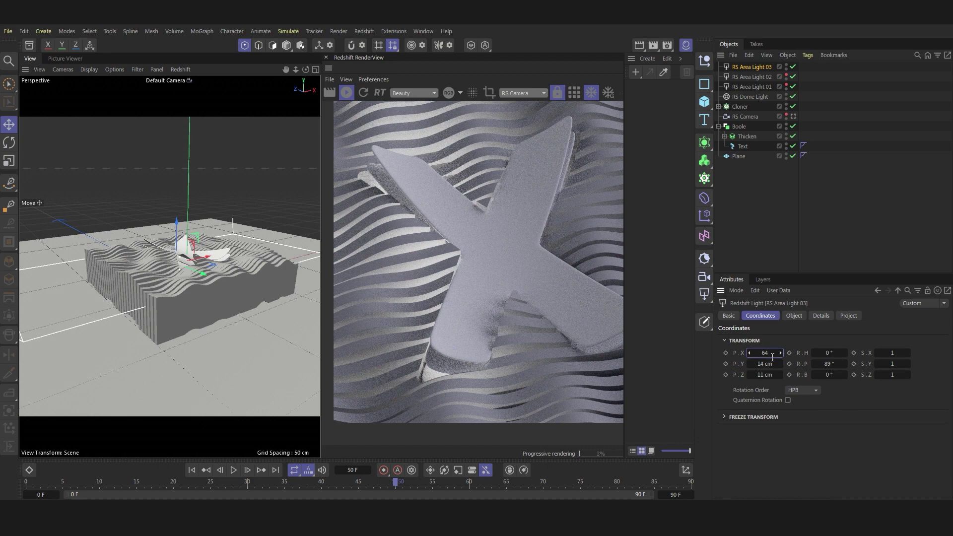
pyautogui.press('Return')
pyautogui.press('9')
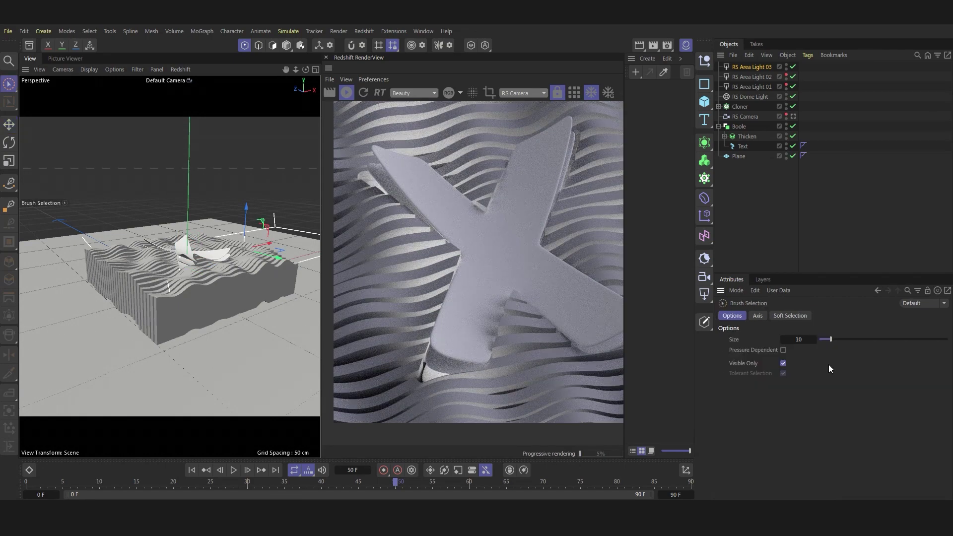
# Set RS Area Light 03's pitch rotation to 79°
pyautogui.rightClick(755, 64)
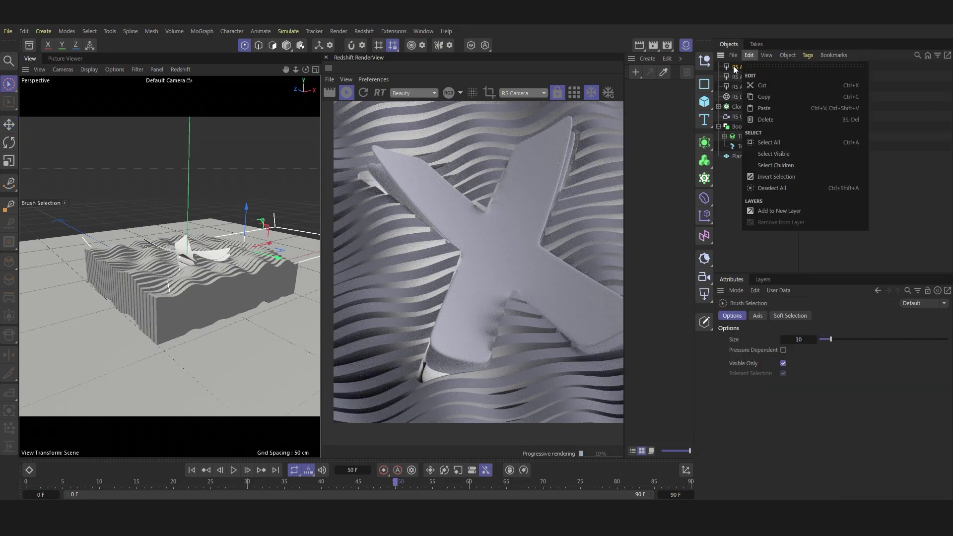
pyautogui.click(734, 66)
pyautogui.doubleClick(828, 353)
pyautogui.doubleClick(829, 364)
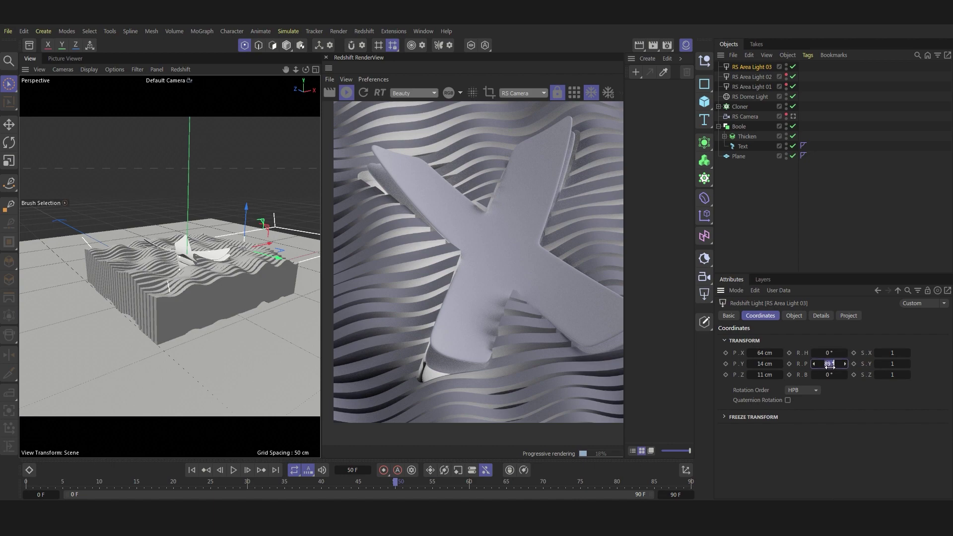
pyautogui.write('79')
pyautogui.press('Return')
# Toggle RS Area Light 03 off and on to check its effect, then duplicate it
pyautogui.moveTo(305, 69); pyautogui.dragTo(305, 69)
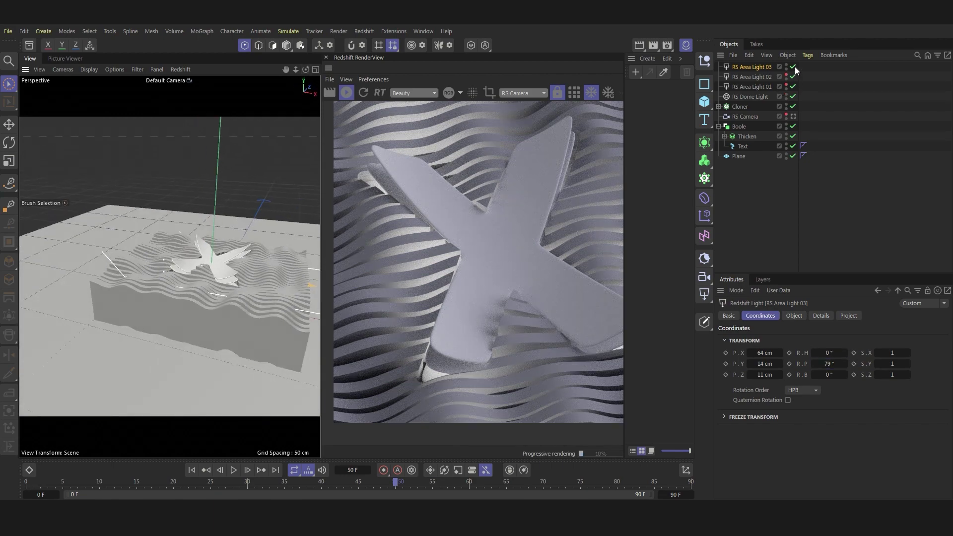
pyautogui.click(794, 66)
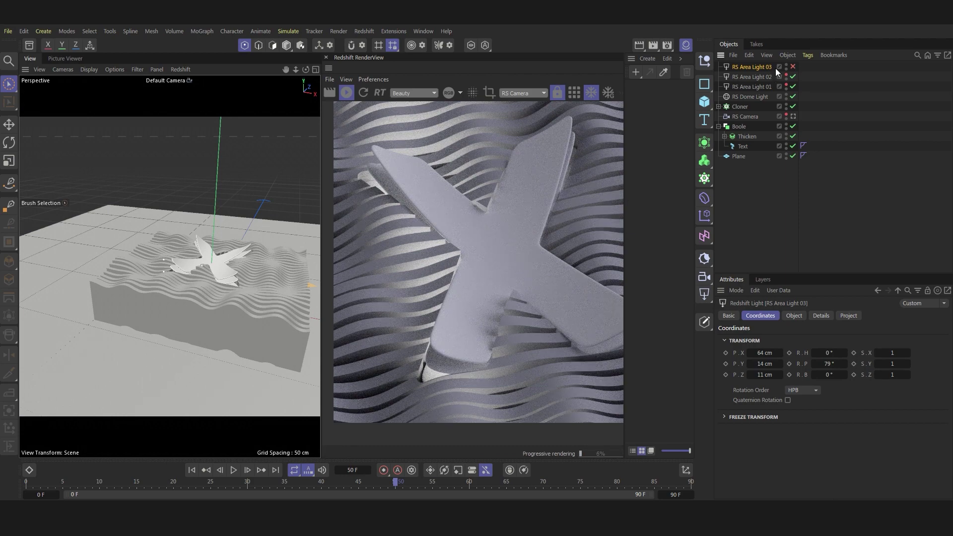
pyautogui.click(794, 67)
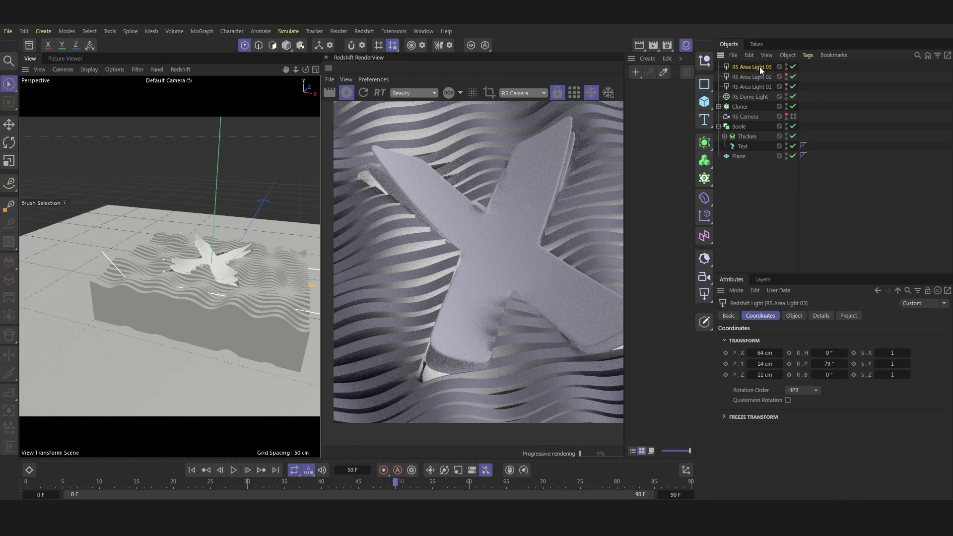
pyautogui.keyDown('ctrl'); pyautogui.moveTo(760, 66); pyautogui.dragTo(759, 61); pyautogui.keyUp('ctrl')
# Name the copy RS Area Light 04 and drop its Object-tab Intensity to 1
pyautogui.doubleClick(770, 67)
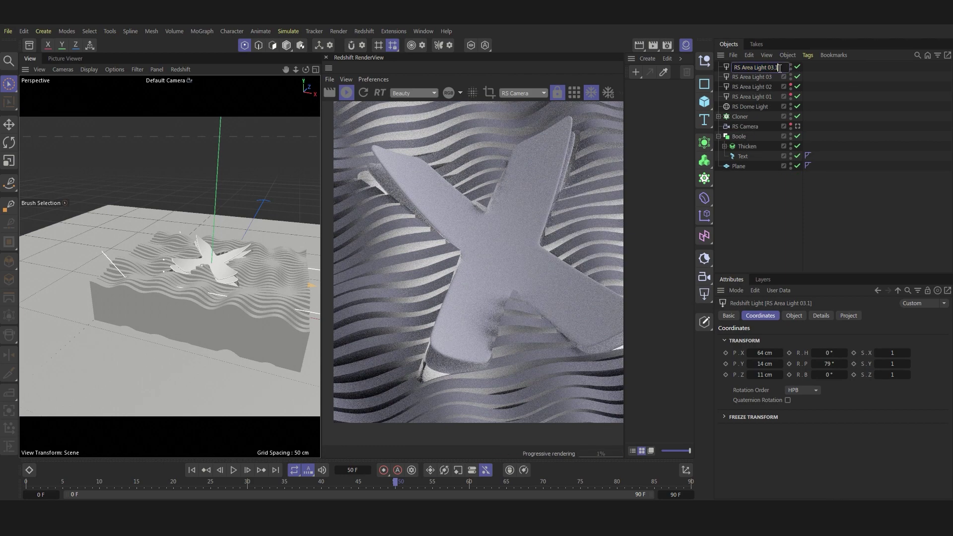
pyautogui.write('4')
pyautogui.press('Return')
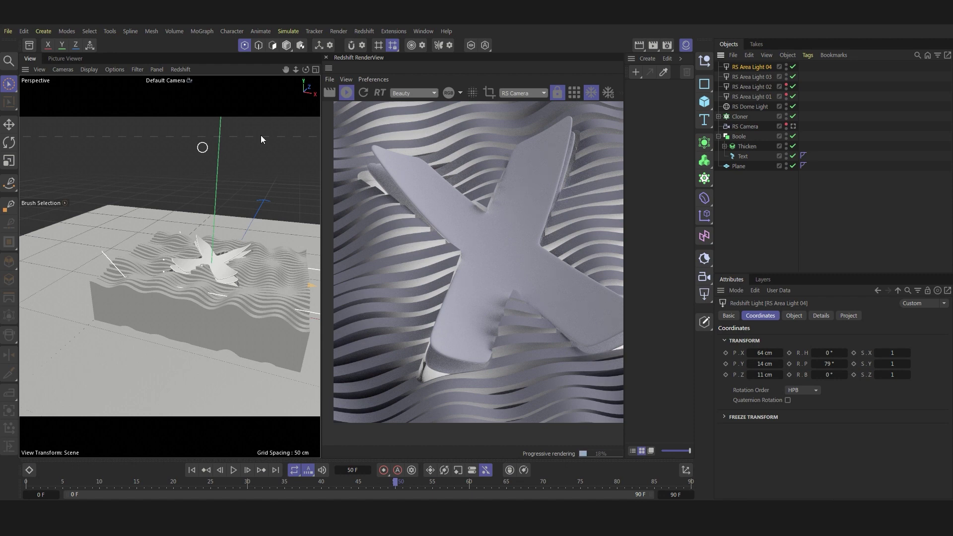
pyautogui.click(794, 316)
pyautogui.moveTo(788, 393); pyautogui.dragTo(780, 393)
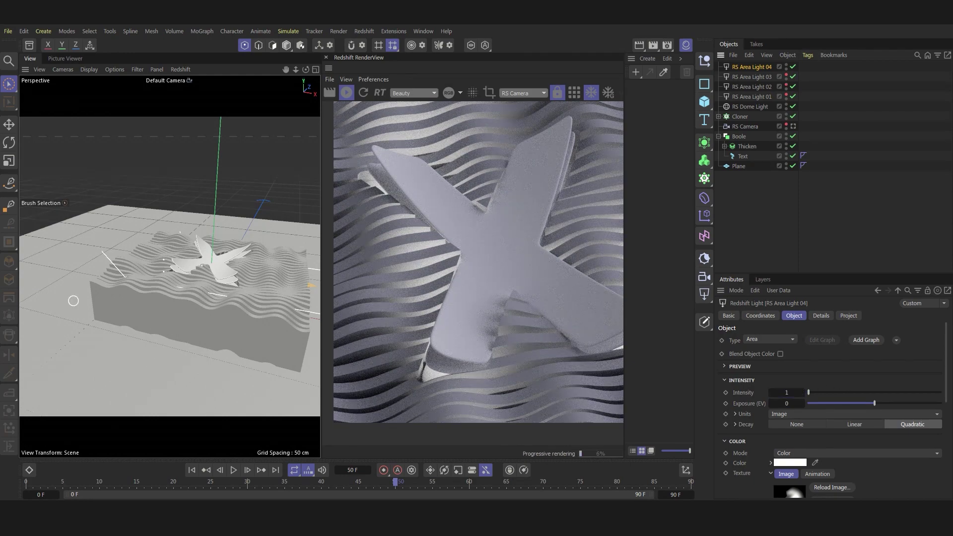
pyautogui.scroll(-2, 740, 386)
pyautogui.scroll(-4, 739, 386)
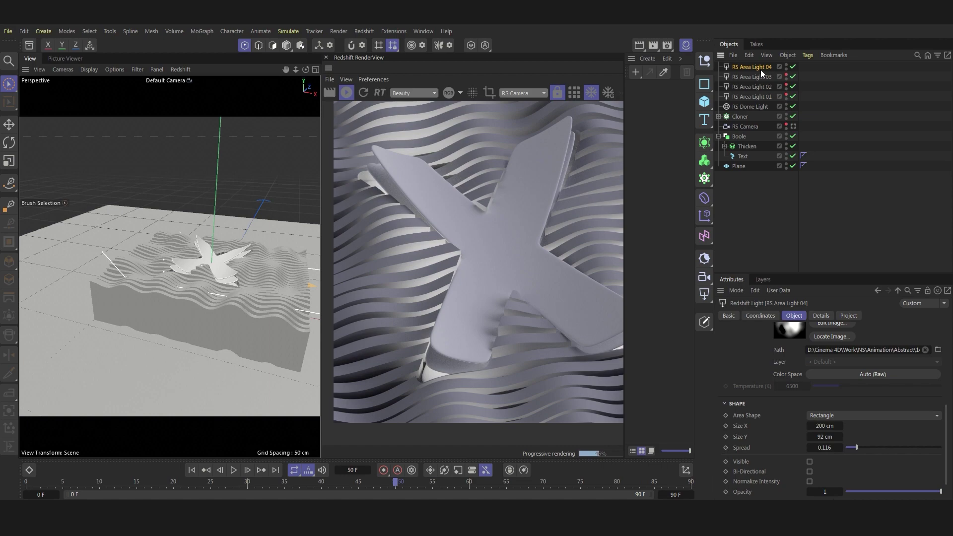
# Duplicate RS Area Light 04 and dim the copy to intensity 0.1
pyautogui.hotkey('ctrl', 'c')
pyautogui.hotkey('ctrl', 'v')
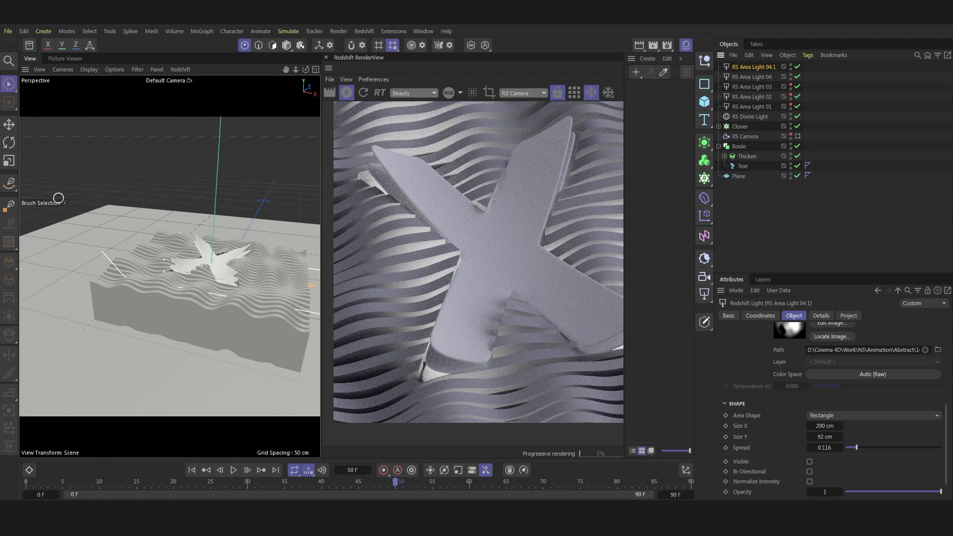
pyautogui.scroll(5, 754, 380)
pyautogui.moveTo(785, 392); pyautogui.dragTo(763, 398)
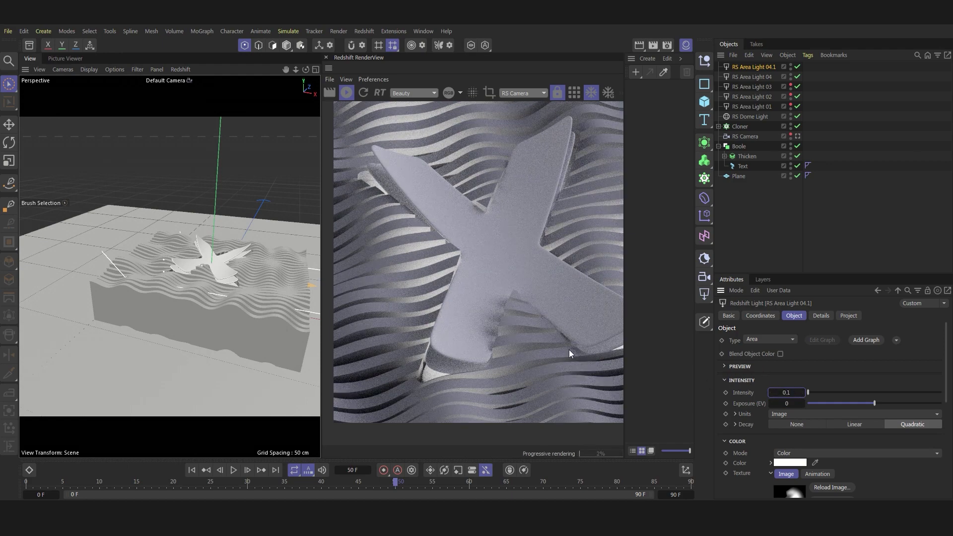
# Set the copied light's Size Y to 39 cm and its spread to 0.121
pyautogui.scroll(-5, 790, 443)
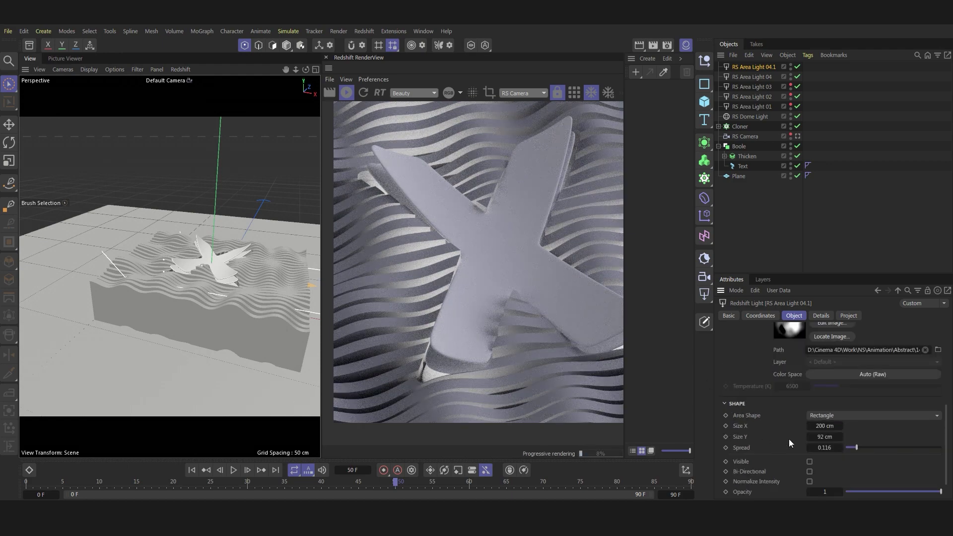
pyautogui.click(825, 437)
pyautogui.write('35')
pyautogui.press('Return')
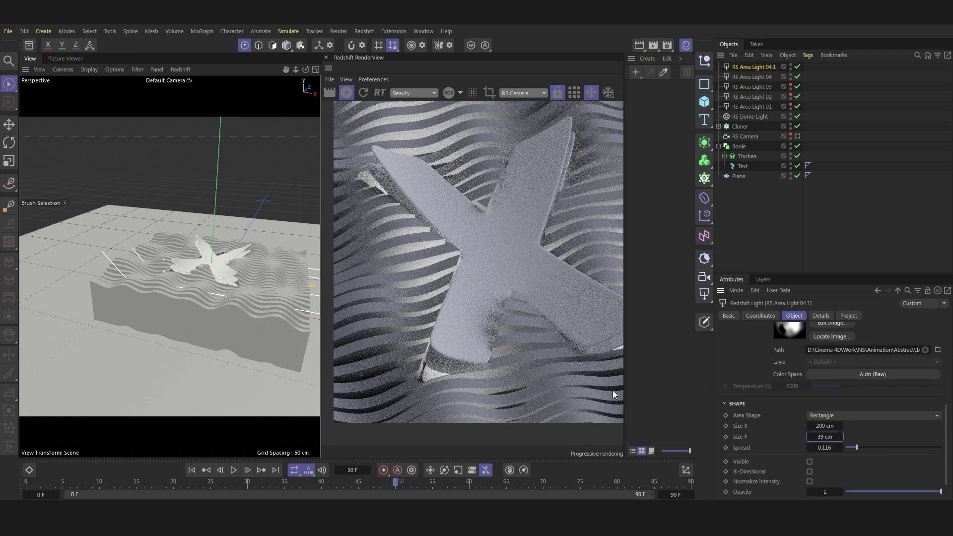
pyautogui.click(823, 448)
pyautogui.write('0.')
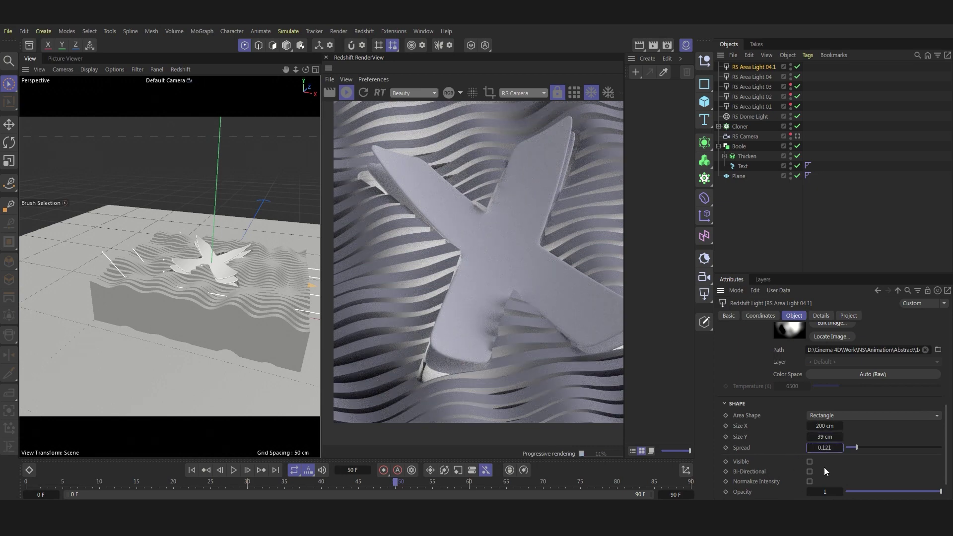
pyautogui.press('Return')
# Rotate the copied light to pitch -98° and heading -79°
pyautogui.click(760, 316)
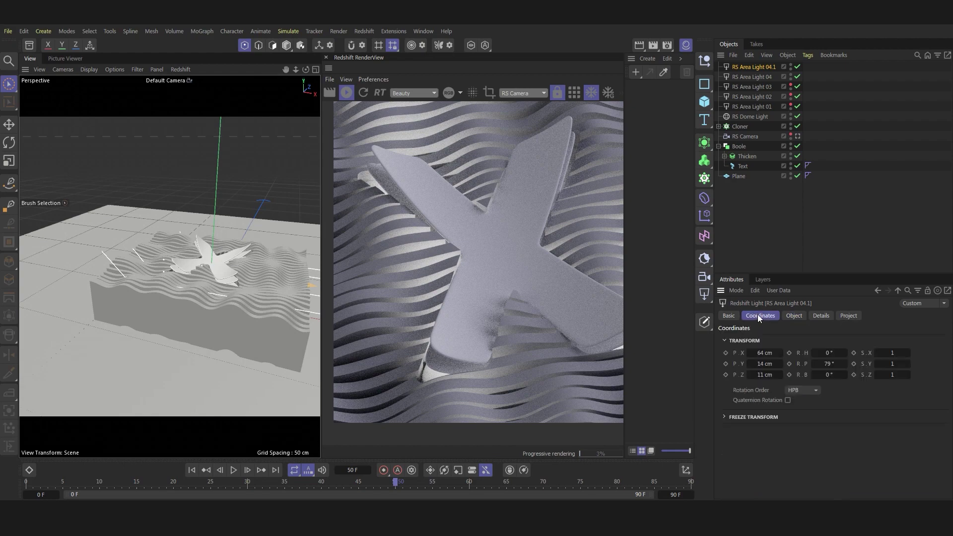
pyautogui.click(830, 364)
pyautogui.write('-98')
pyautogui.press('Return')
pyautogui.click(830, 354)
pyautogui.write('-79')
pyautogui.press('Return')
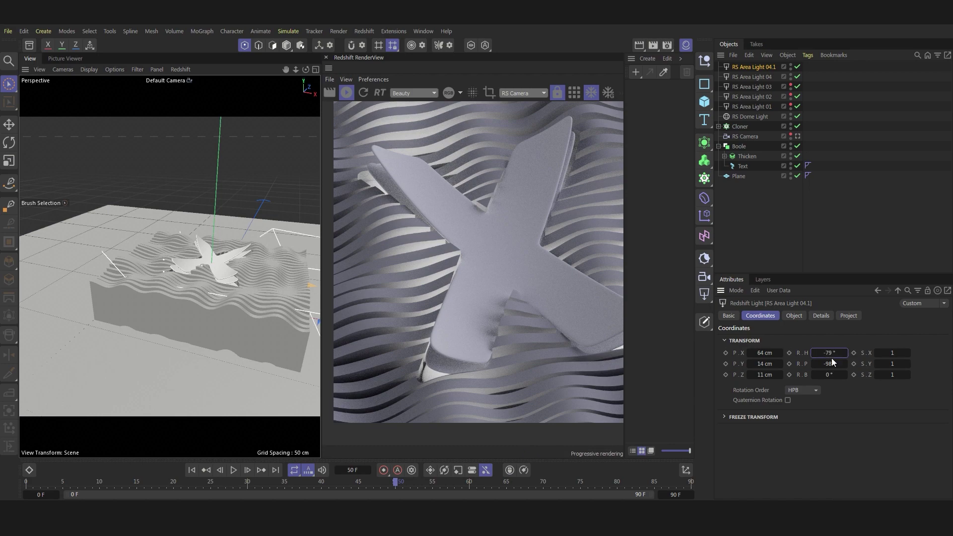
# Move the copied light to X 28 cm, Y 66 cm, Z -24 cm
pyautogui.click(763, 353)
pyautogui.write('28')
pyautogui.press('Return')
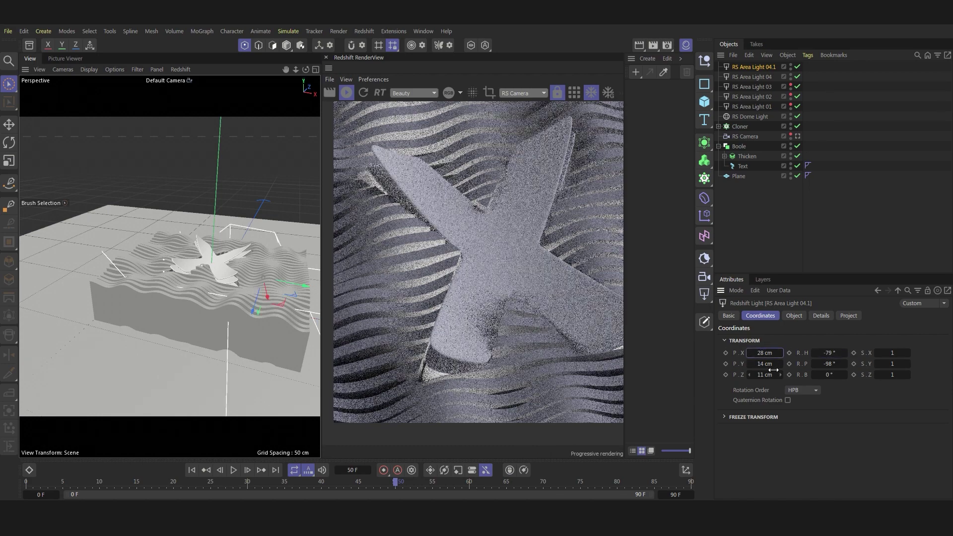
pyautogui.click(766, 364)
pyautogui.write('66')
pyautogui.press('Return')
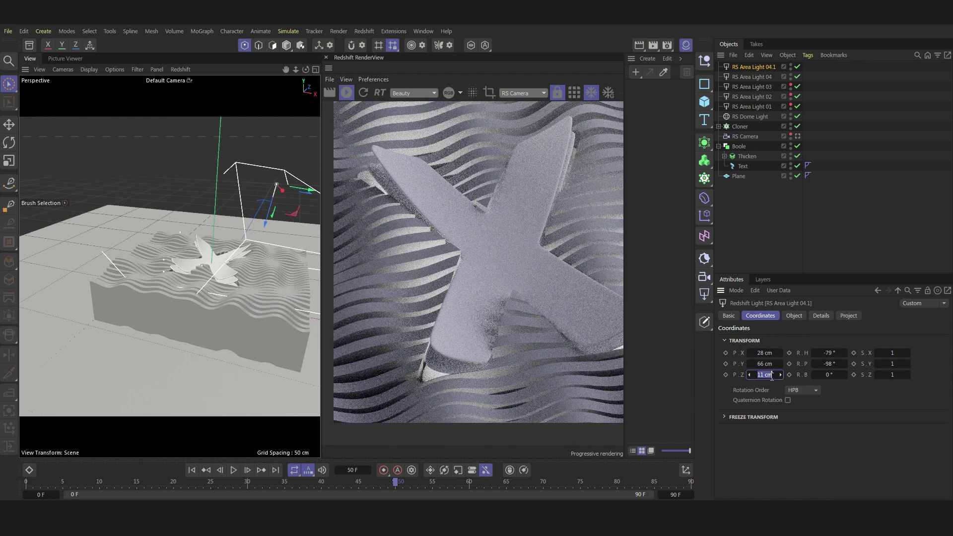
pyautogui.write('24')
pyautogui.press('Return')
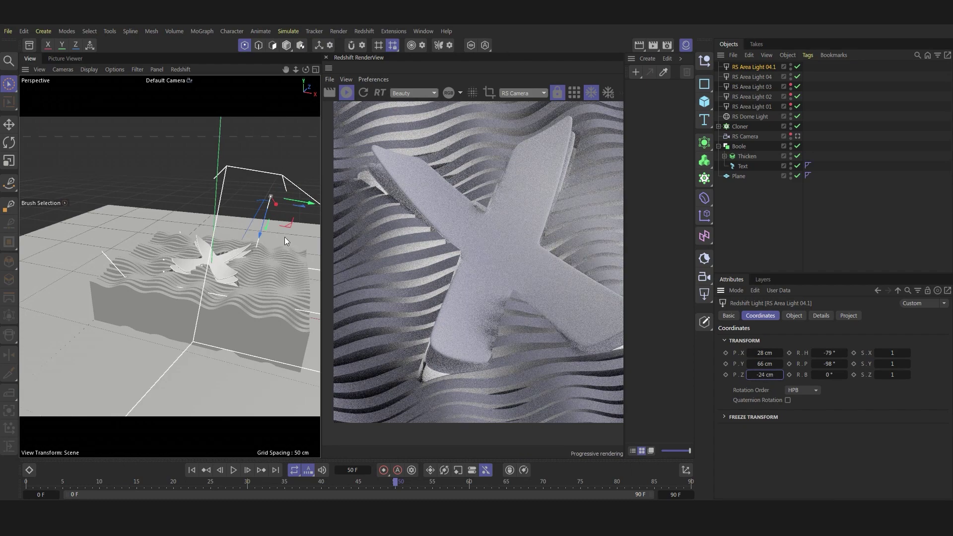
pyautogui.moveTo(307, 70)
pyautogui.mouseDown()
pyautogui.moveTo(257, 170)
pyautogui.moveTo(298, 179)
pyautogui.mouseUp()
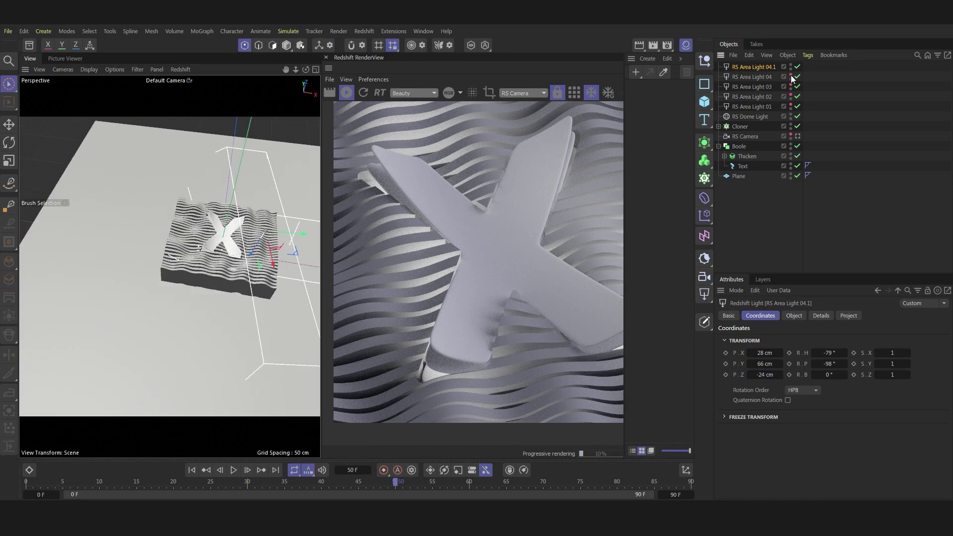
# Try a red colour on the light, then set it back to white
pyautogui.click(794, 316)
pyautogui.click(792, 462)
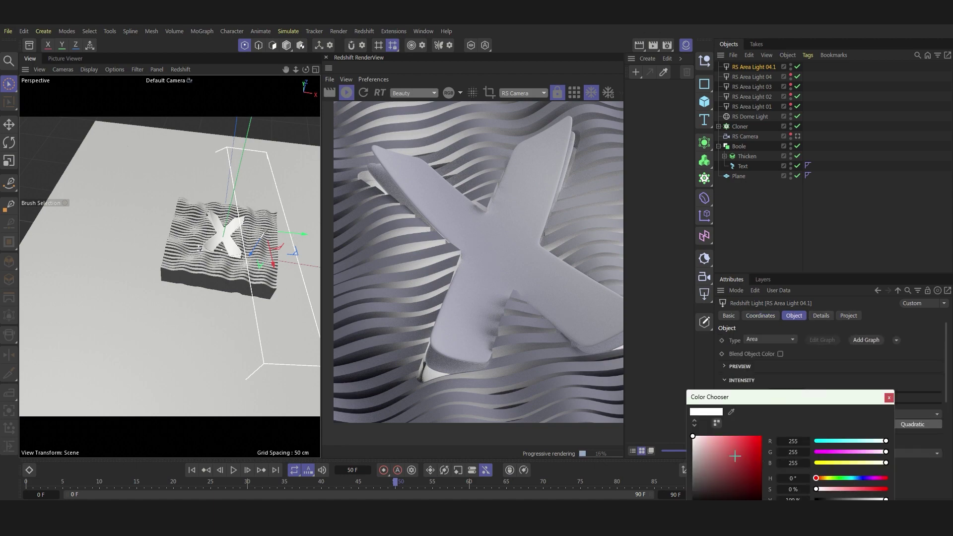
pyautogui.moveTo(732, 456); pyautogui.dragTo(764, 435)
pyautogui.click(694, 437)
pyautogui.click(889, 398)
# Set the light to Include mode with only the Cloner, and switch it on
pyautogui.click(850, 315)
pyautogui.click(820, 339)
pyautogui.click(779, 354)
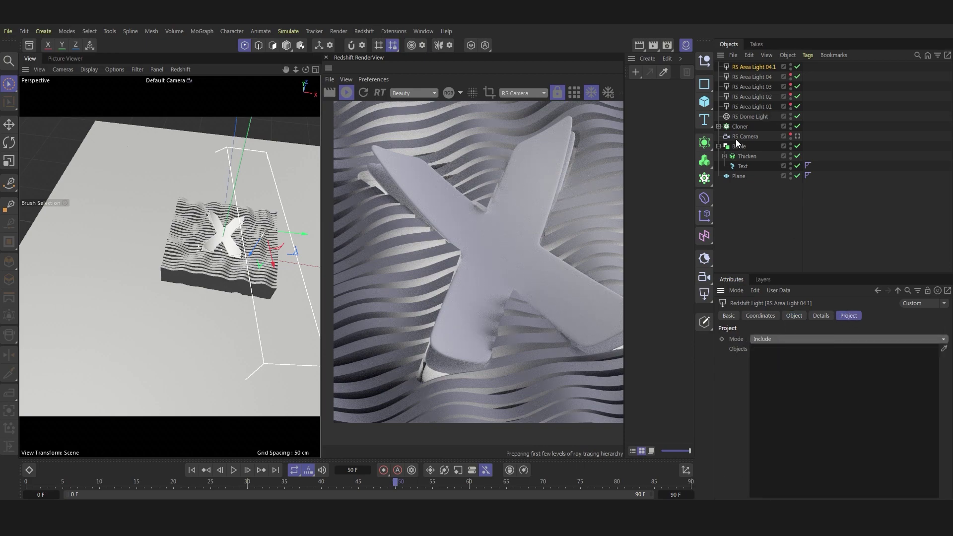
pyautogui.moveTo(735, 129); pyautogui.dragTo(782, 359)
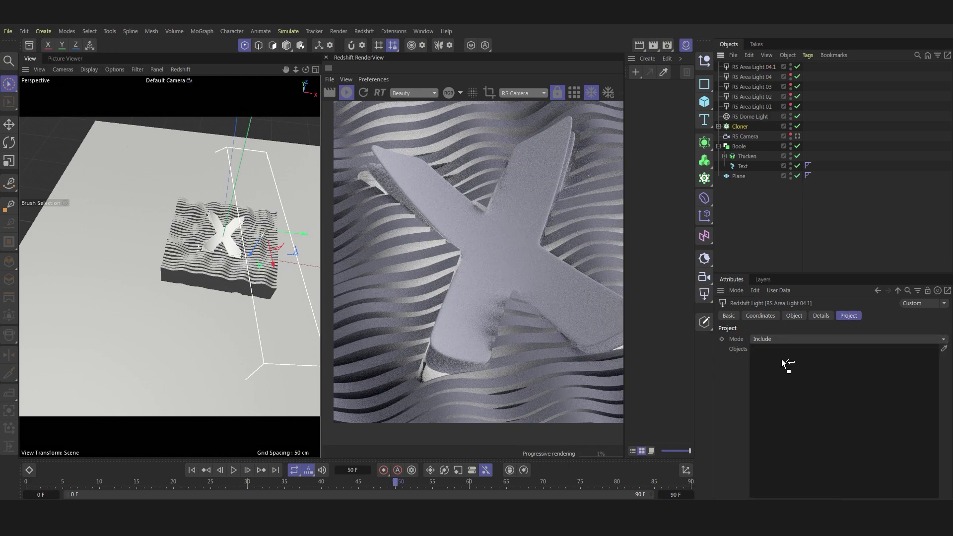
pyautogui.click(798, 67)
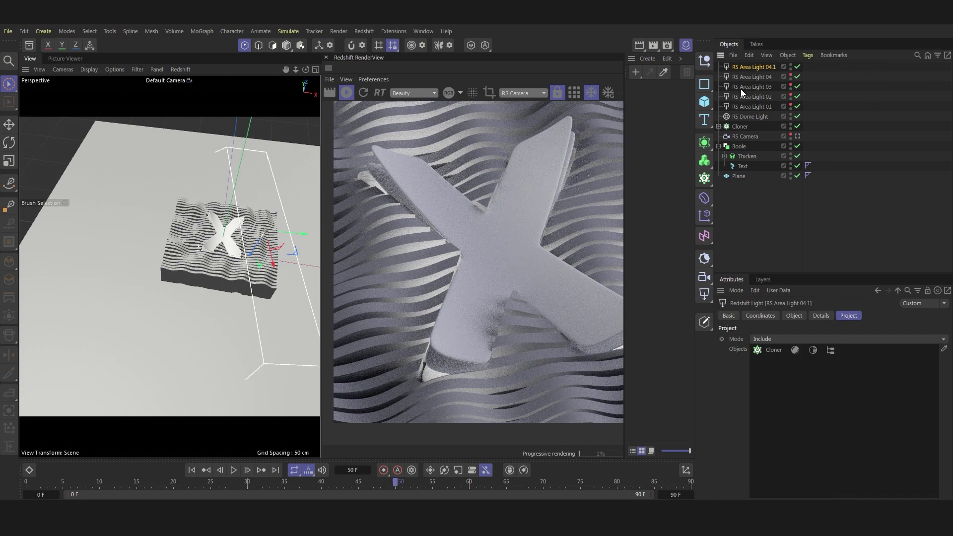
# Rename the light RS Area Light 05 and duplicate it
pyautogui.doubleClick(775, 67)
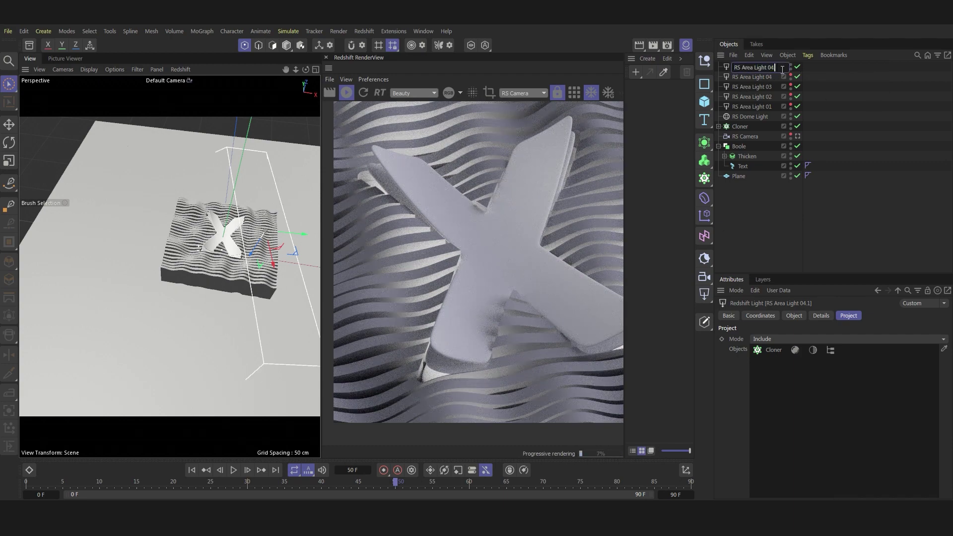
pyautogui.write('5')
pyautogui.press('Return')
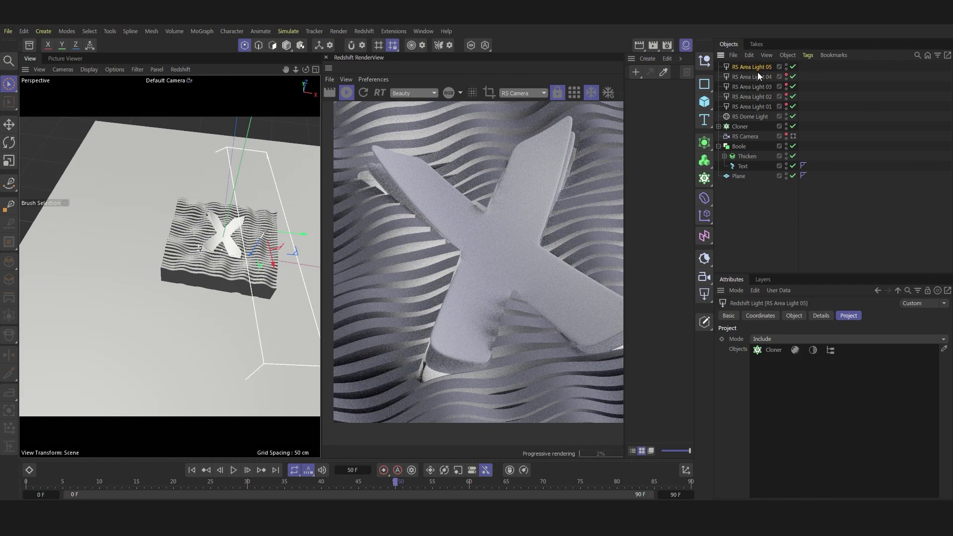
pyautogui.hotkey('ctrl', 'c')
pyautogui.hotkey('ctrl', 'v')
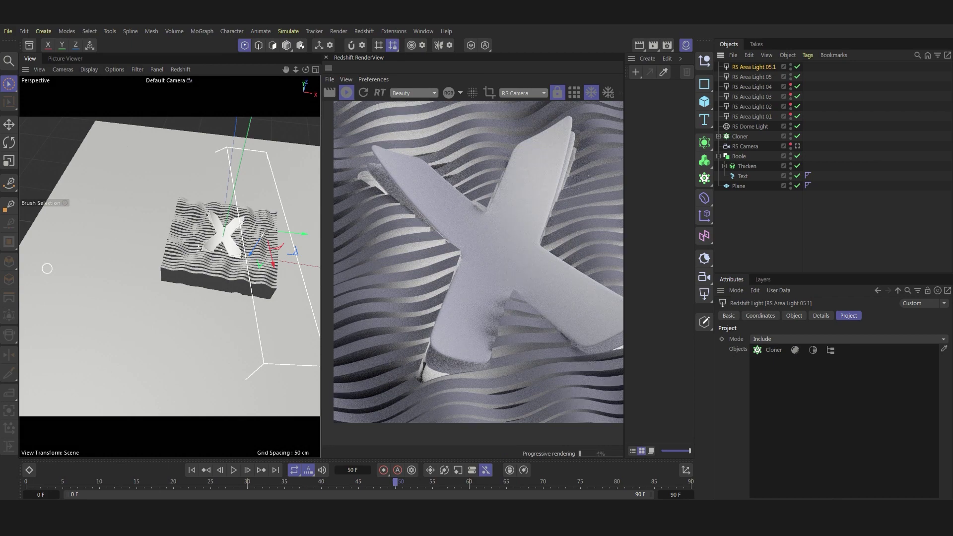
# Give RS Area Light 05.1 intensity 5 and a 19 cm Size X
pyautogui.click(794, 316)
pyautogui.doubleClick(787, 392)
pyautogui.write('5')
pyautogui.press('Return')
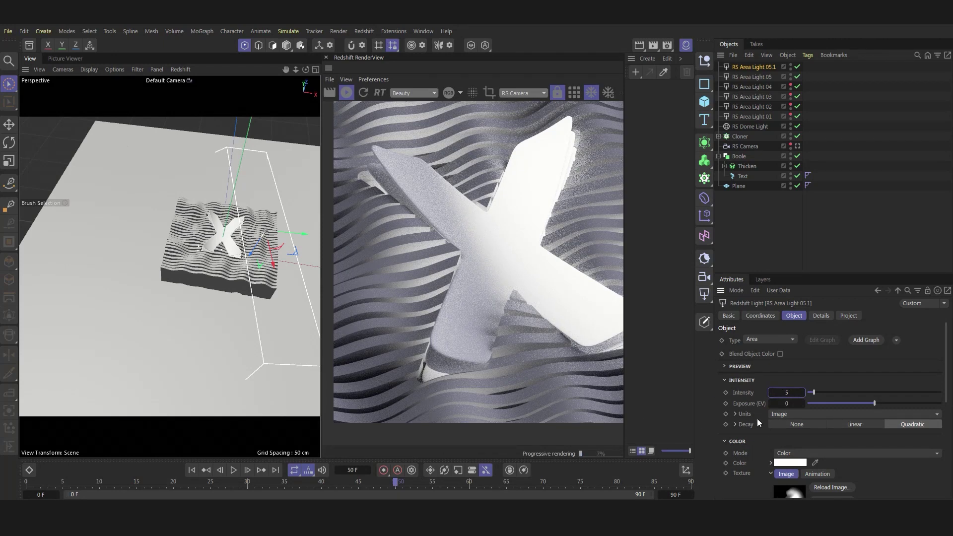
pyautogui.scroll(-3, 749, 421)
pyautogui.scroll(-5, 748, 421)
pyautogui.write('19')
pyautogui.press('Tab')
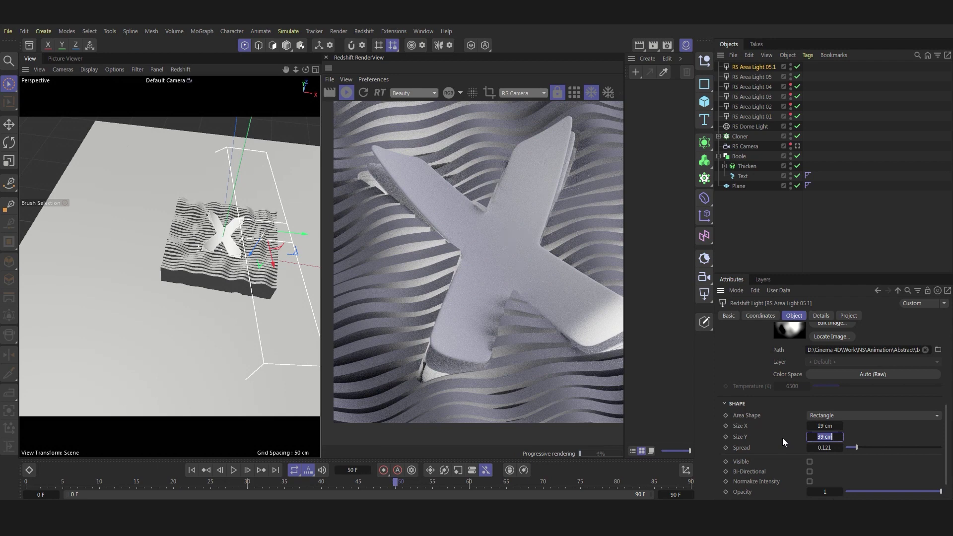
pyautogui.click(767, 316)
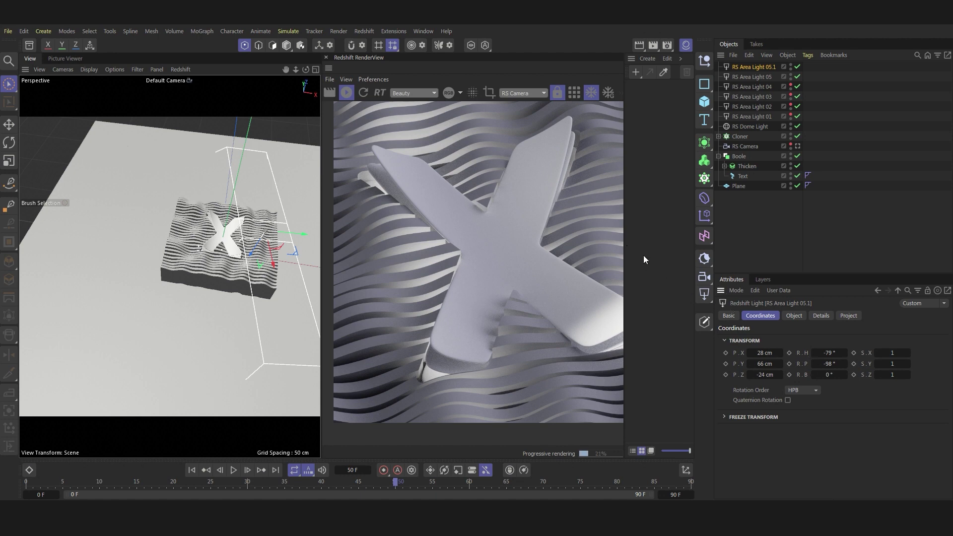
# Hide RS Area Light 05 in the viewport
pyautogui.scroll(3, 182, 270)
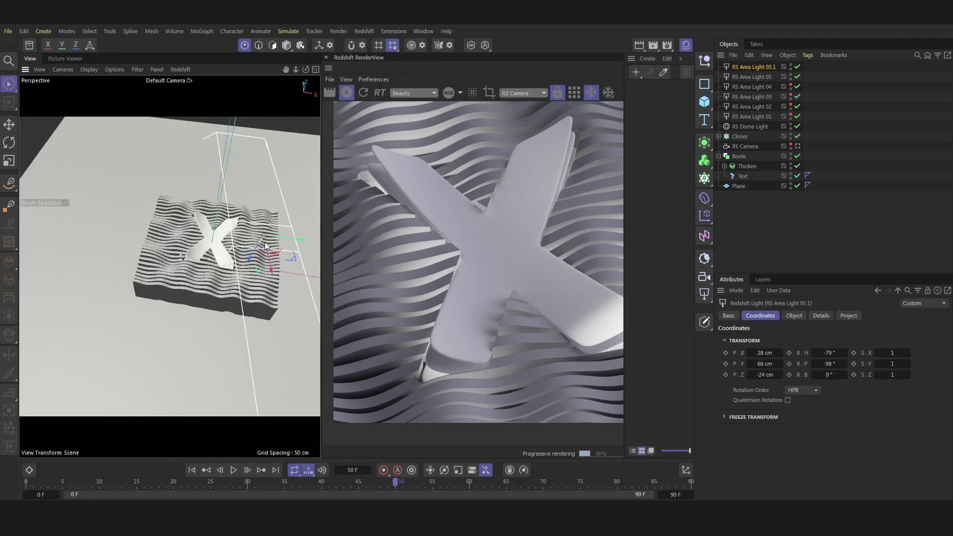
pyautogui.scroll(5, 182, 270)
pyautogui.click(792, 75)
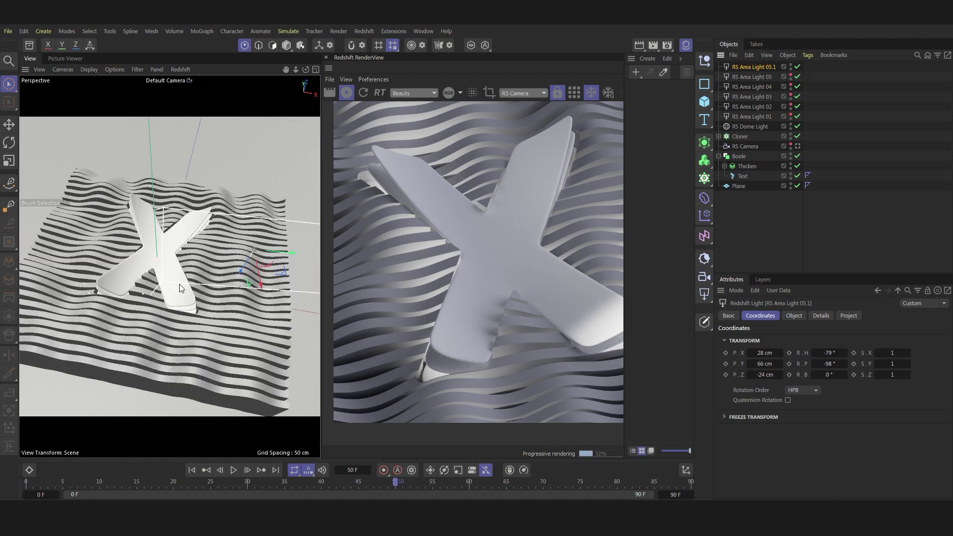
pyautogui.moveTo(306, 69); pyautogui.dragTo(189, 260)
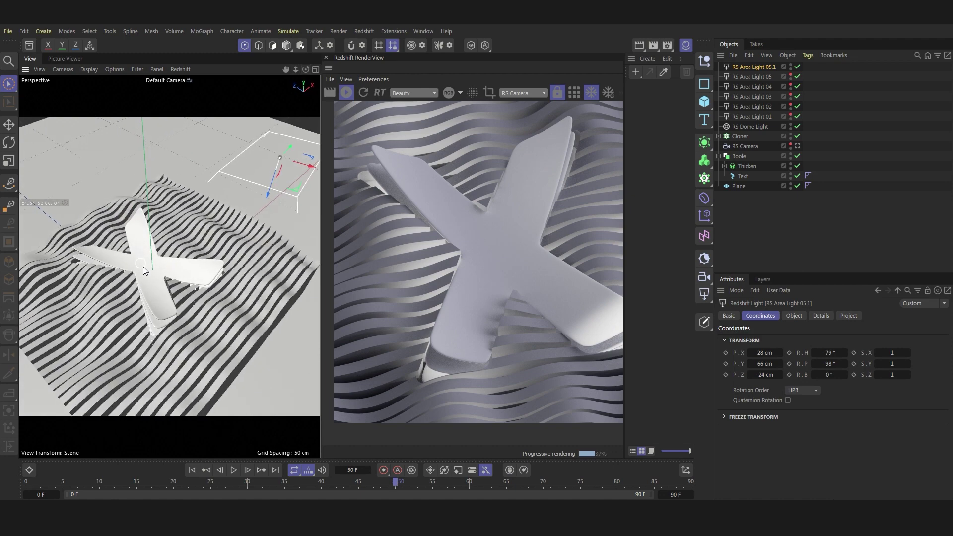
# Trial a red colour on RS Area Light 05.1, revert to white, and toggle it off and on
pyautogui.click(793, 316)
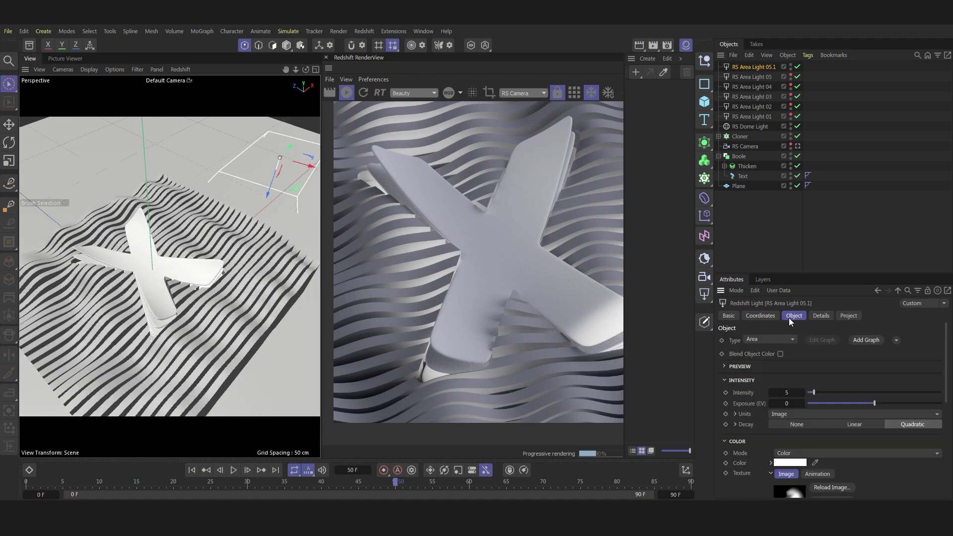
pyautogui.click(789, 463)
pyautogui.click(764, 427)
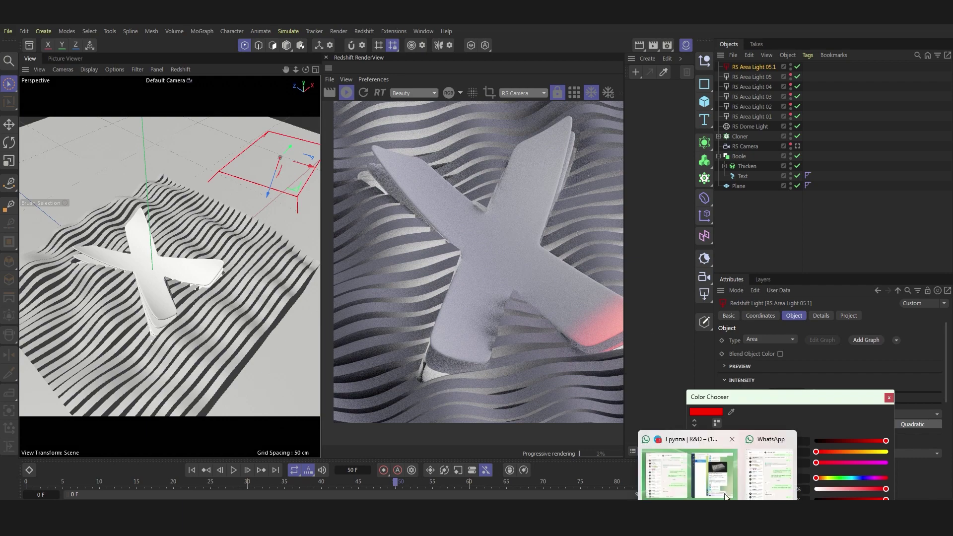
pyautogui.moveTo(705, 438); pyautogui.dragTo(693, 436)
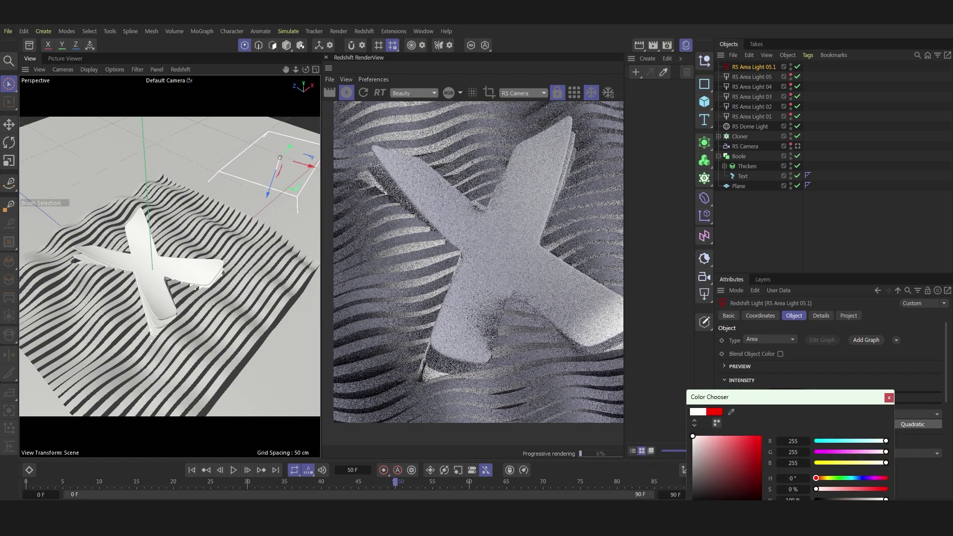
pyautogui.click(889, 397)
pyautogui.click(797, 68)
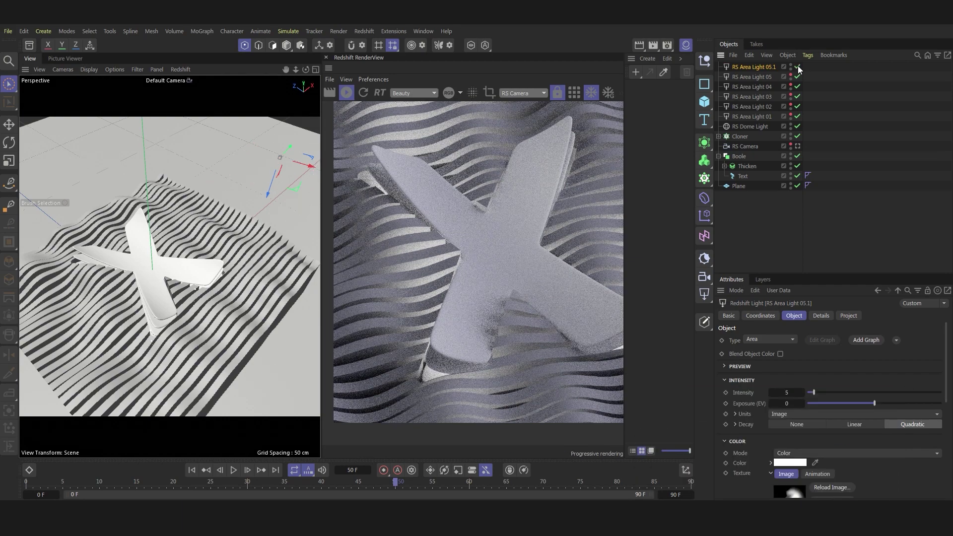
pyautogui.click(798, 67)
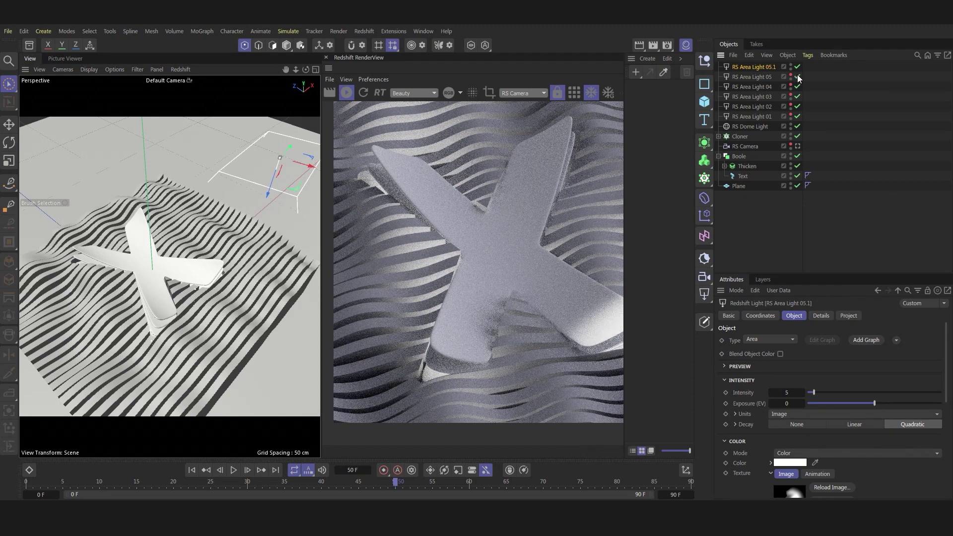
pyautogui.click(791, 65)
# Rename the light RS Area Light 06, duplicate it, and name the copy RS Area Light 07
pyautogui.doubleClick(778, 67)
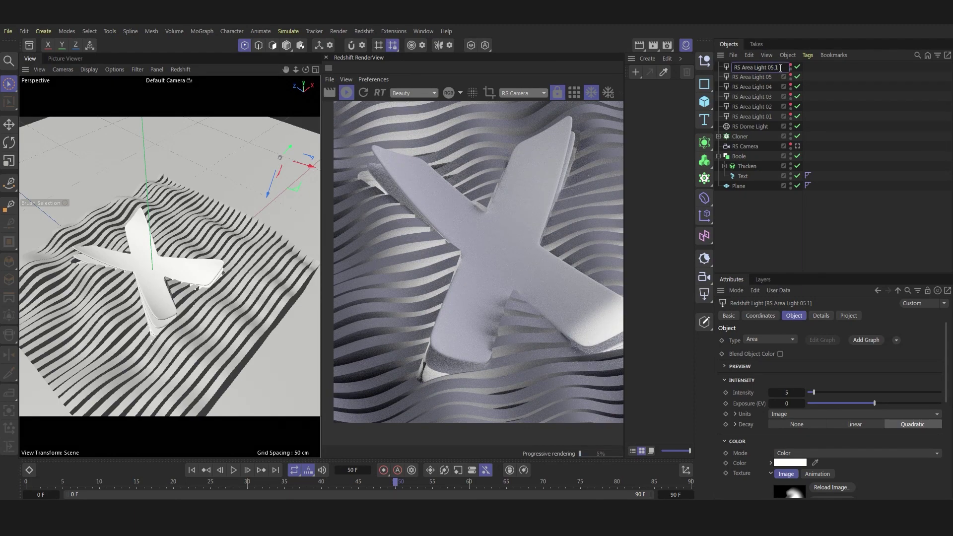
pyautogui.write('6')
pyautogui.press('Return')
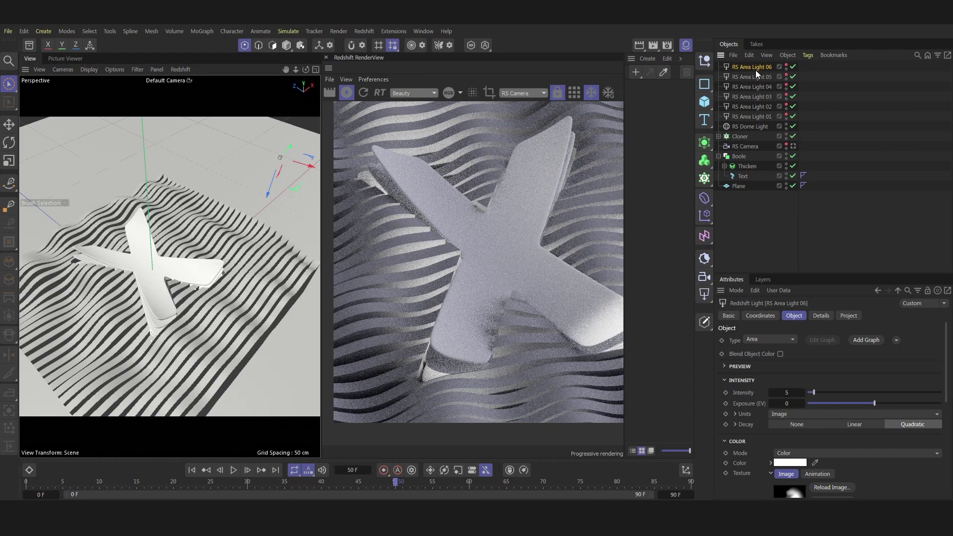
pyautogui.hotkey('ctrl', 'c')
pyautogui.hotkey('ctrl', 'v')
pyautogui.doubleClick(771, 68)
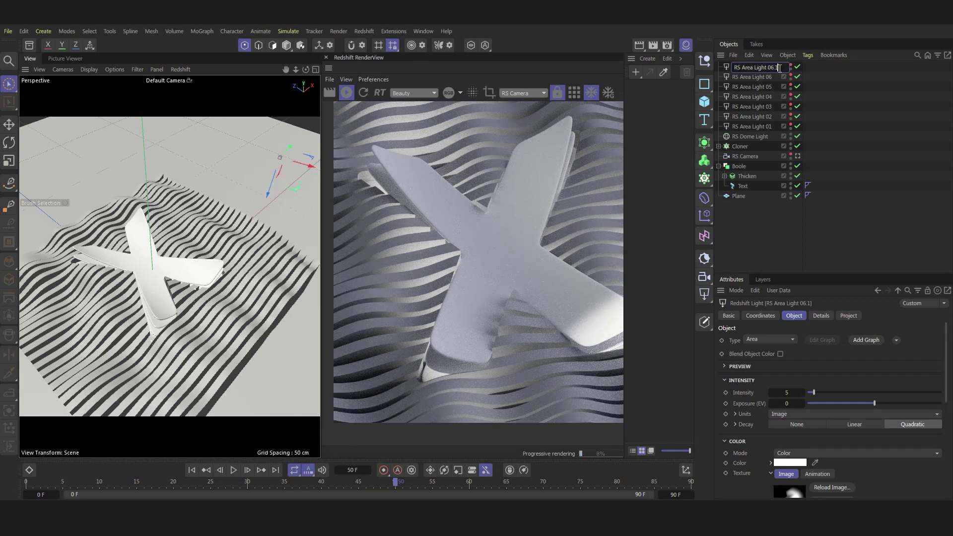
pyautogui.press('BackSpace')
pyautogui.press('BackSpace')
pyautogui.write('7')
pyautogui.press('Return')
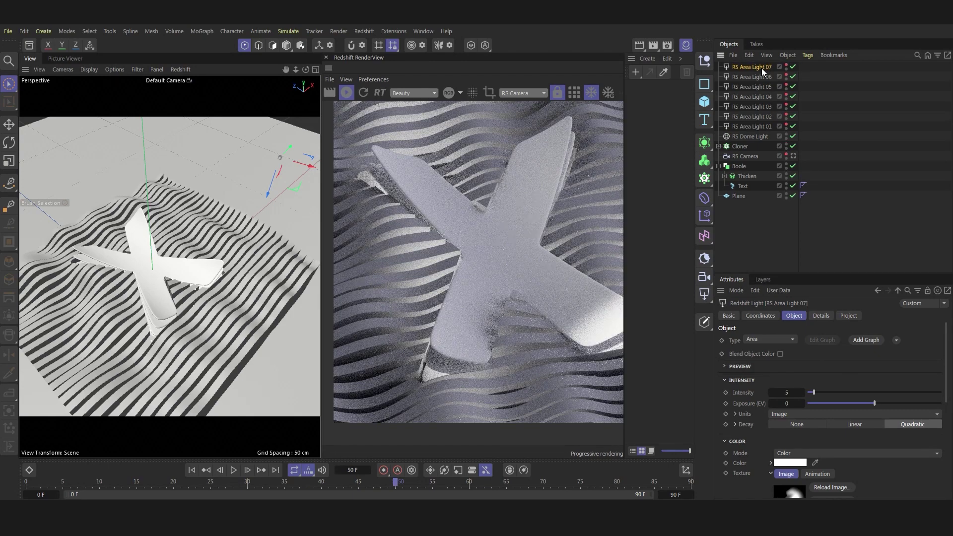
# Make RS Area Light 07 14 cm wide and position it at X 23 cm, Z 0.9 cm
pyautogui.moveTo(74, 314)
pyautogui.keyDown('alt'); pyautogui.mouseDown()
pyautogui.moveTo(79, 274)
pyautogui.moveTo(69, 259)
pyautogui.mouseUp(); pyautogui.keyUp('alt')
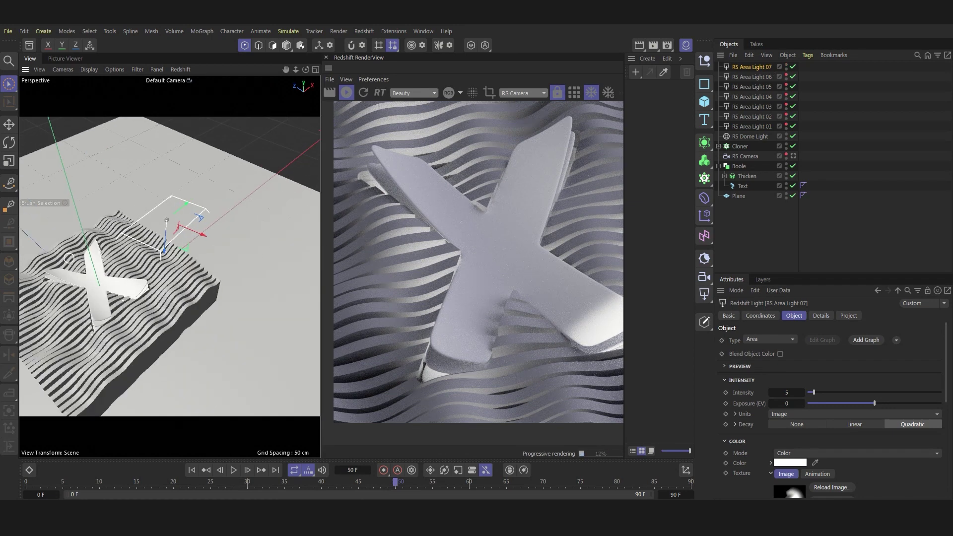
pyautogui.scroll(-5, 789, 453)
pyautogui.moveTo(817, 427); pyautogui.dragTo(810, 426)
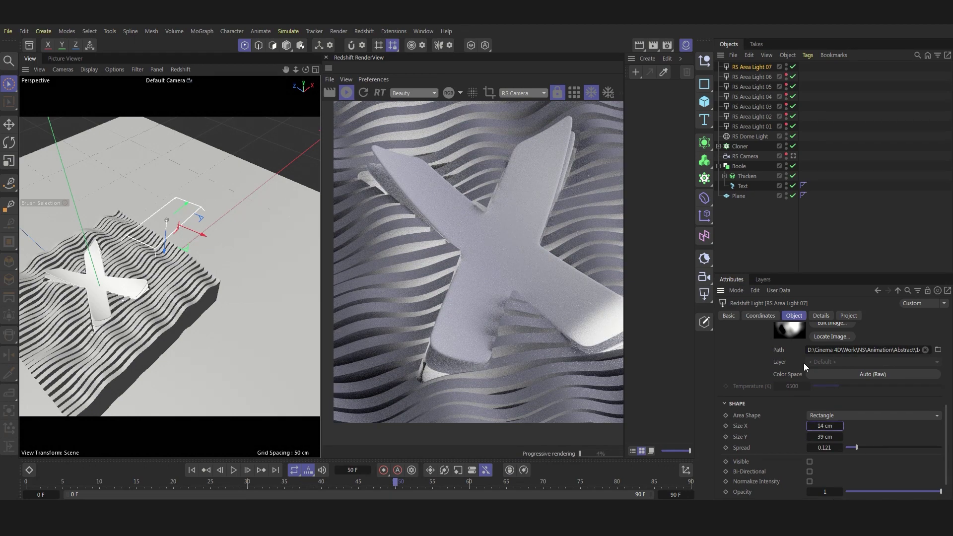
pyautogui.click(760, 316)
pyautogui.click(764, 353)
pyautogui.write('23')
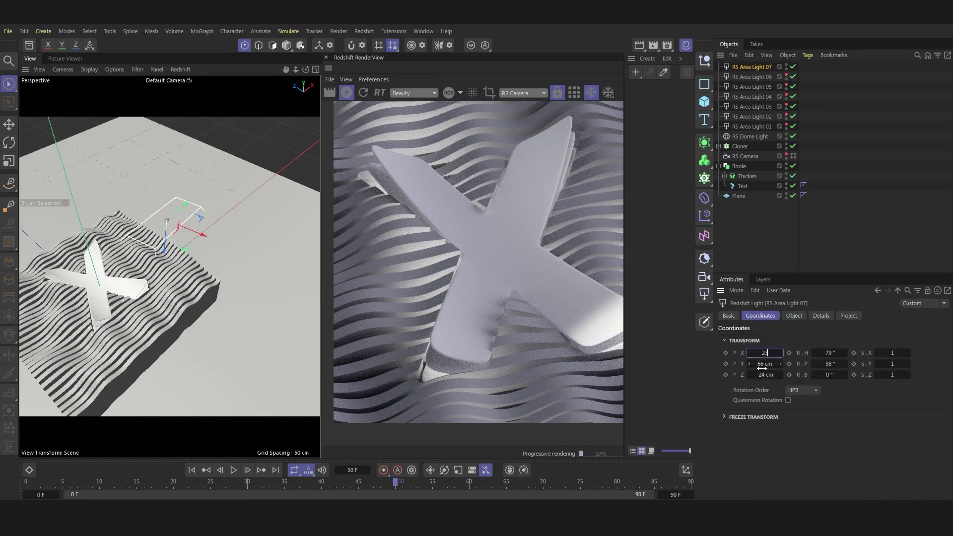
pyautogui.click(765, 375)
pyautogui.write('0.9')
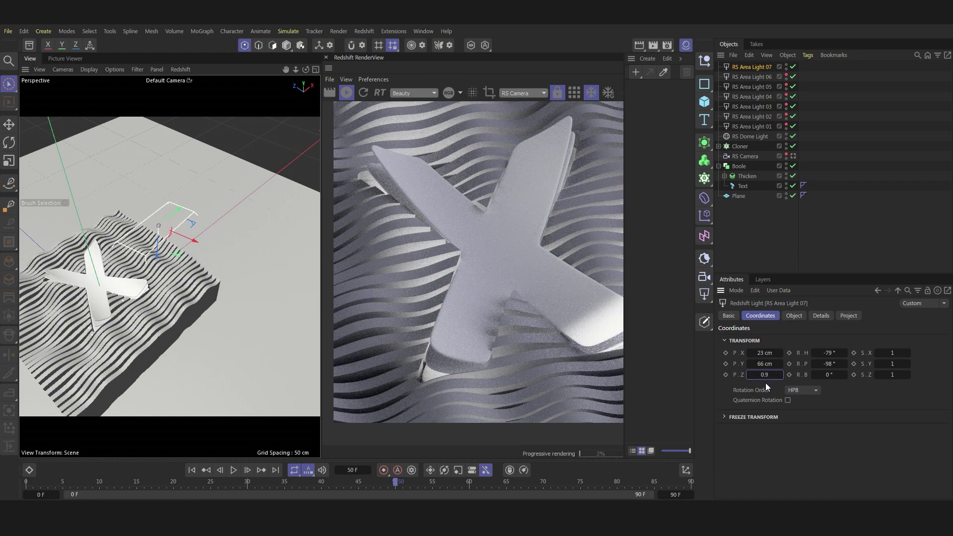
pyautogui.press('Return')
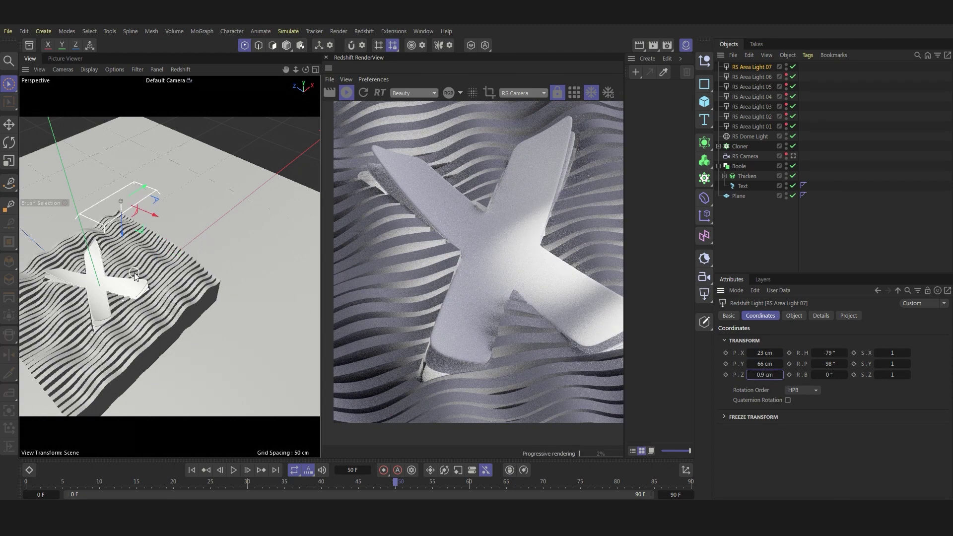
pyautogui.scroll(3, 89, 240)
# Toggle RS Area Light 07 off and on and confirm its colour stays white
pyautogui.click(793, 67)
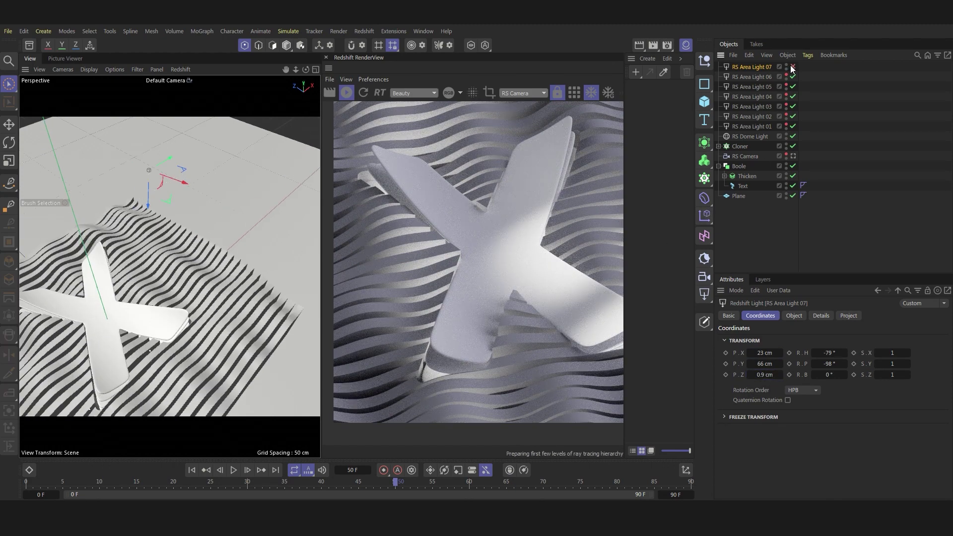
pyautogui.click(793, 67)
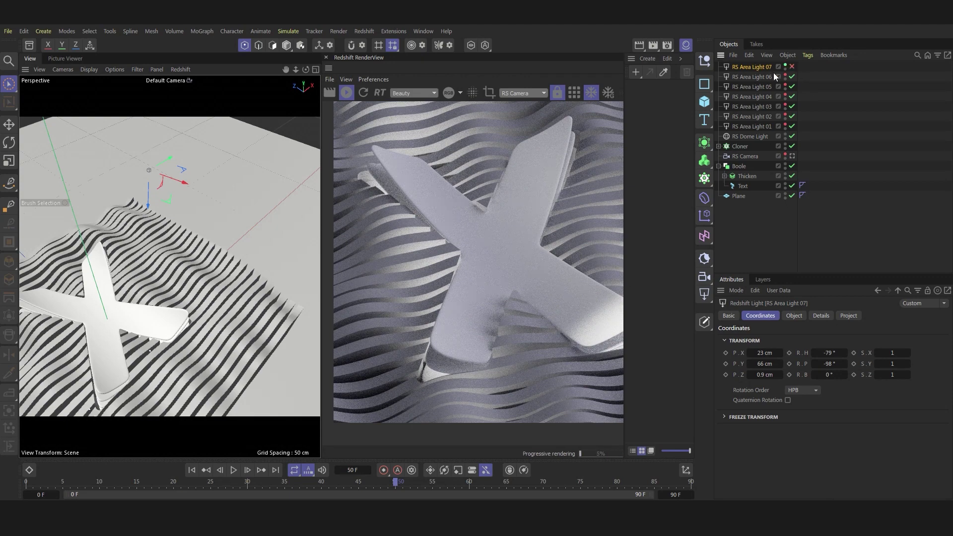
pyautogui.click(794, 316)
pyautogui.click(790, 462)
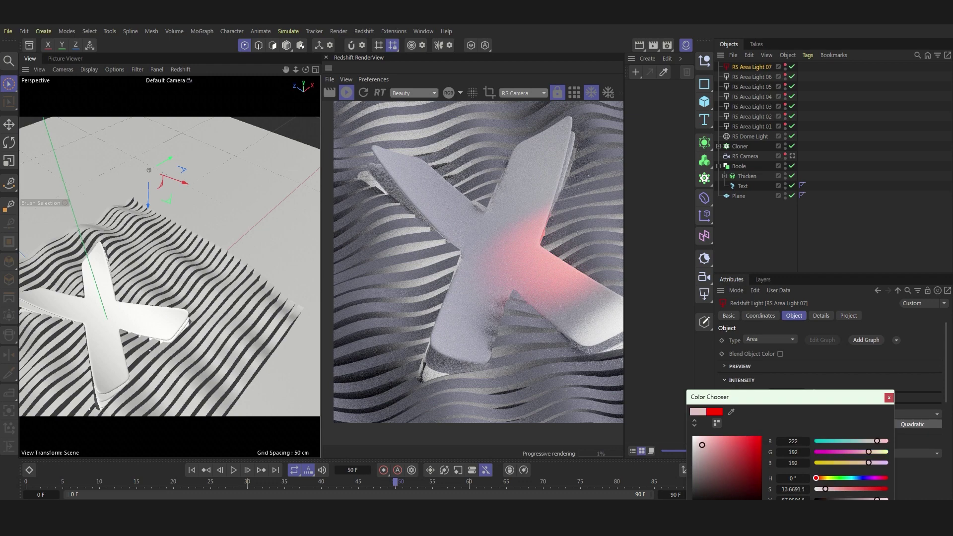
pyautogui.click(889, 398)
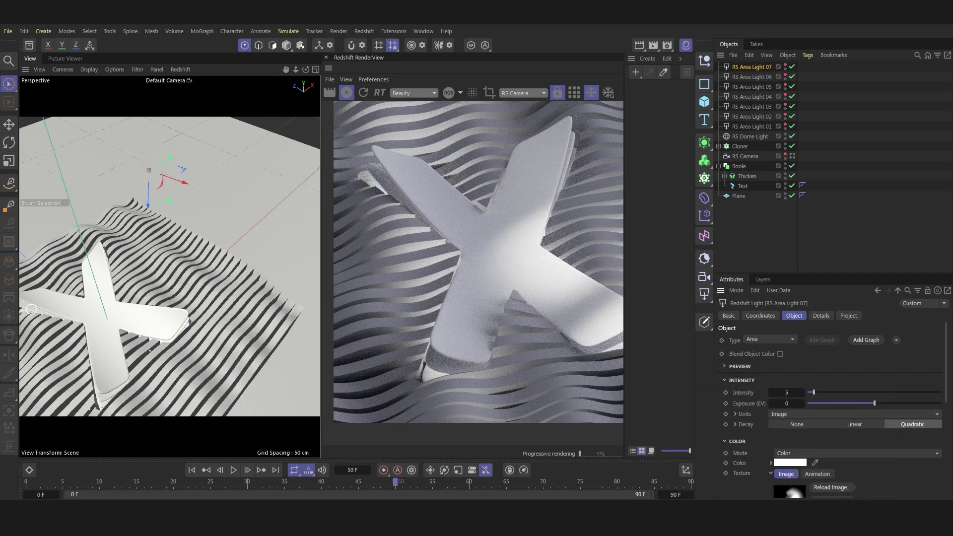
# Lower RS Area Light 07's intensity to 3
pyautogui.click(777, 395)
pyautogui.write('3')
pyautogui.press('Return')
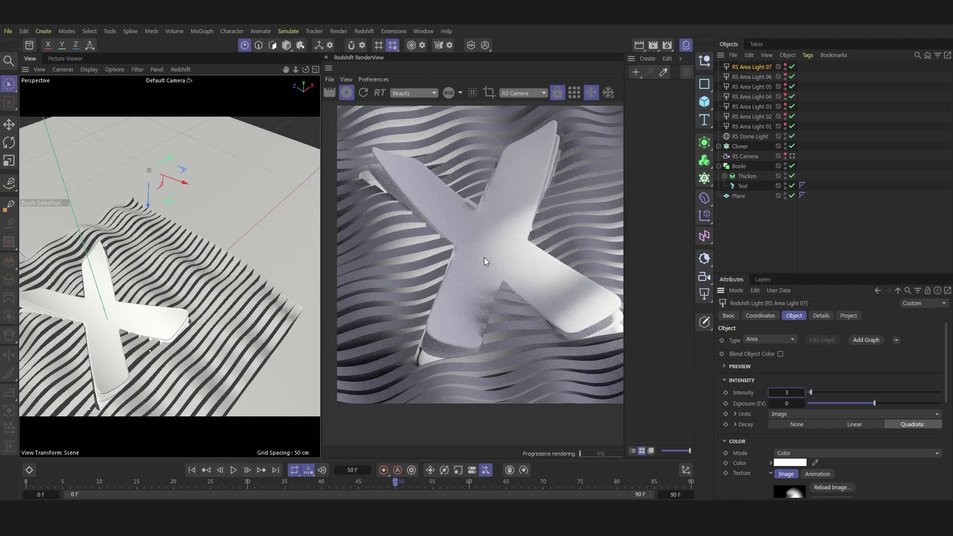
pyautogui.scroll(1, 449, 291)
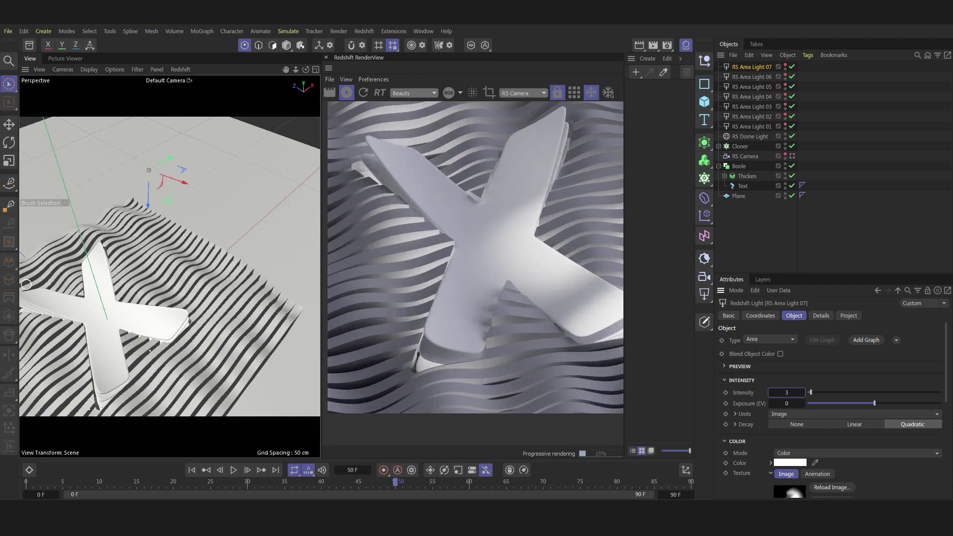
pyautogui.click(821, 316)
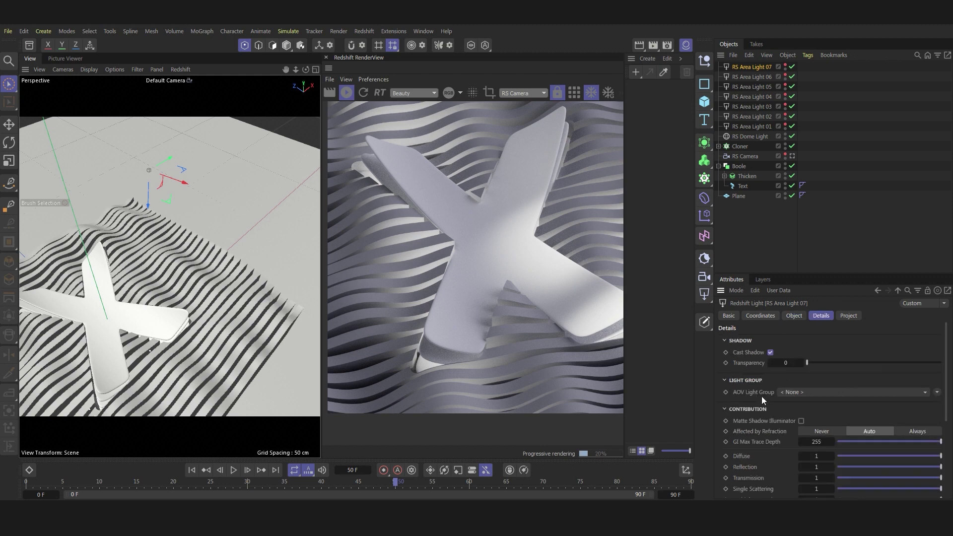
pyautogui.scroll(-5, 762, 396)
# Enable Bokeh on the RS Camera and pick the X as its focus point in the RenderView
pyautogui.click(745, 156)
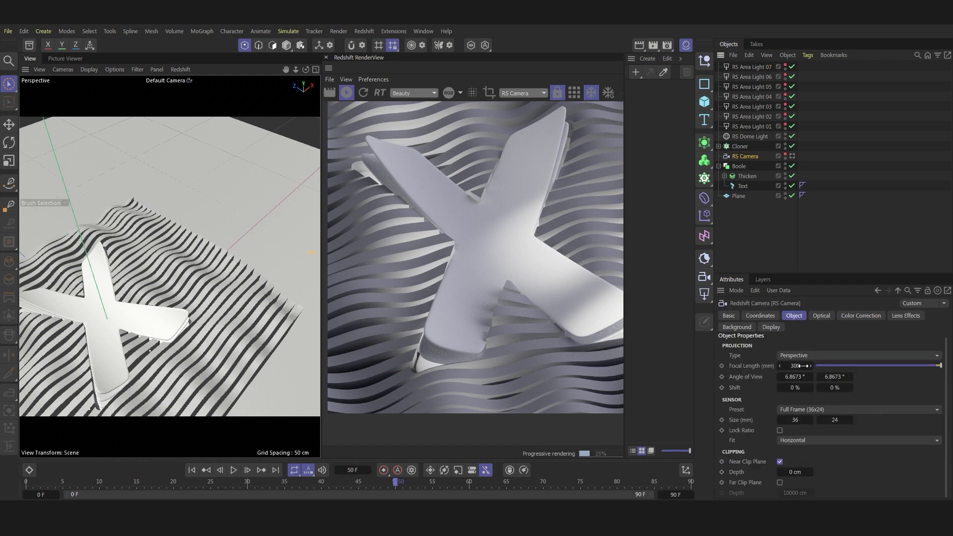
pyautogui.click(822, 316)
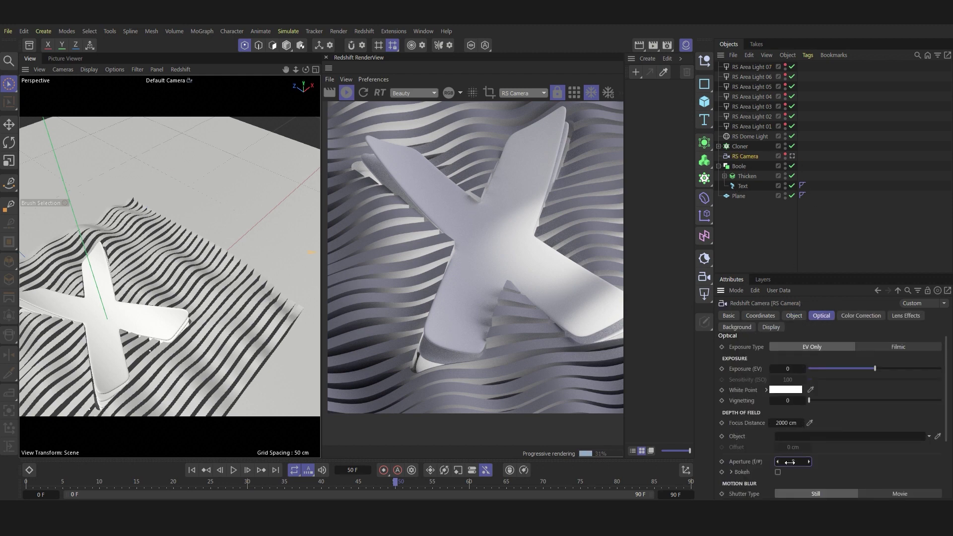
pyautogui.write('4')
pyautogui.click(778, 472)
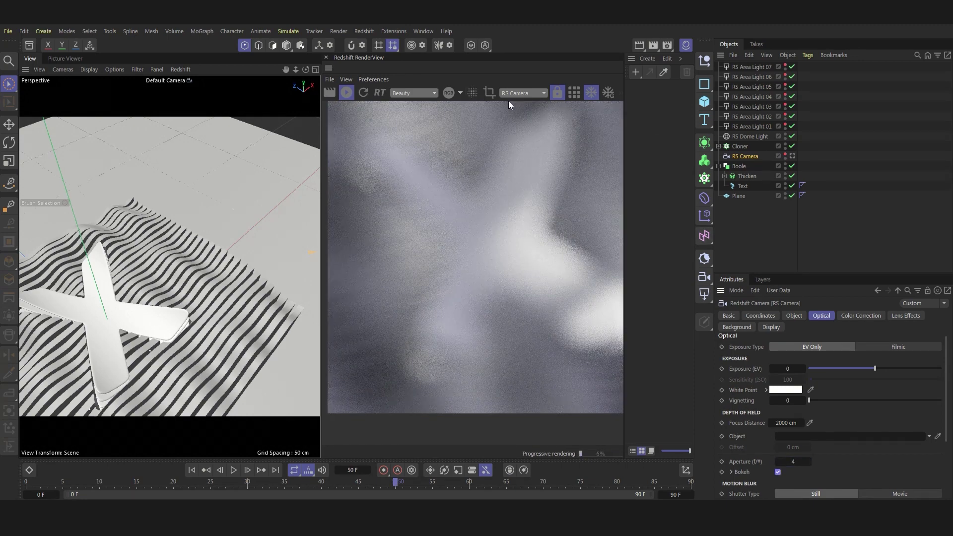
pyautogui.click(621, 94)
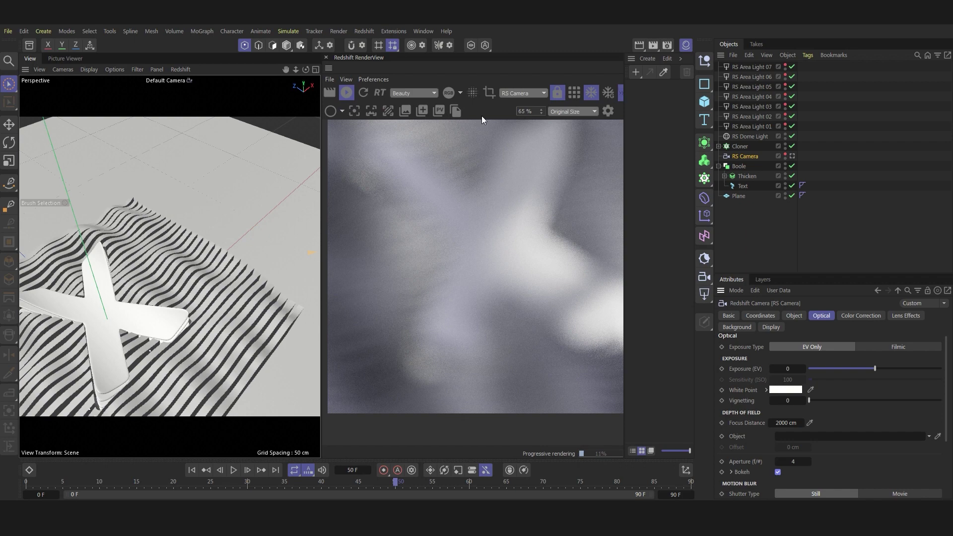
pyautogui.click(354, 113)
pyautogui.click(491, 236)
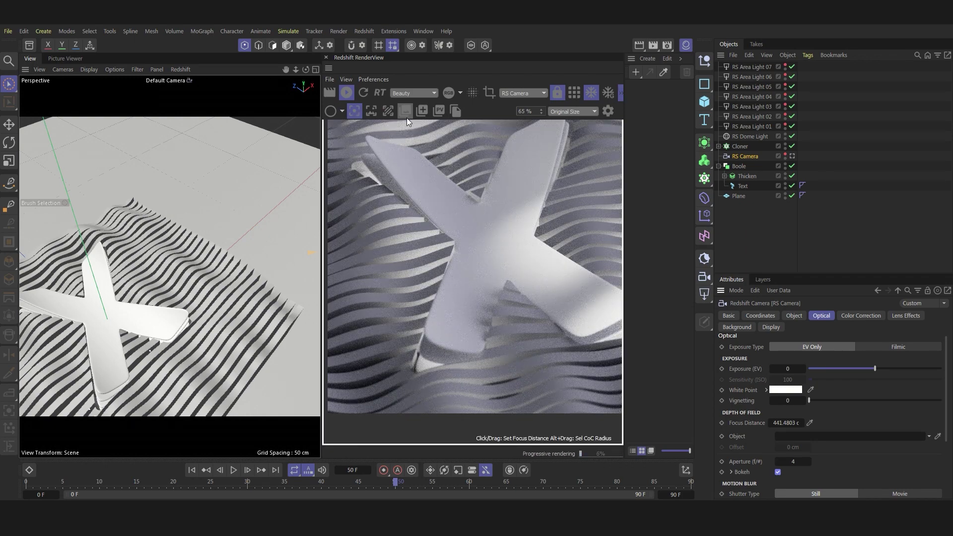
pyautogui.click(838, 189)
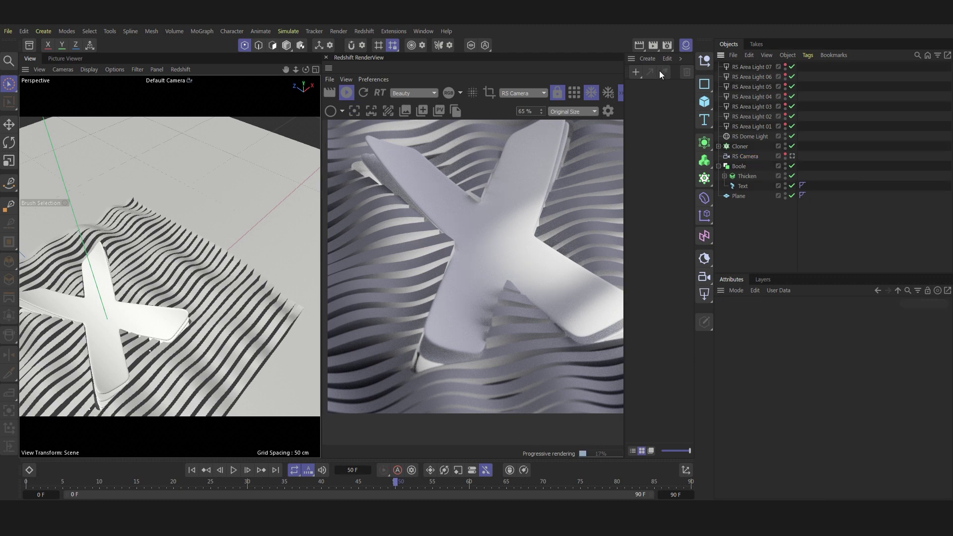
# Create a new RS Standard material and apply it to the Cloner
pyautogui.click(635, 72)
pyautogui.click(747, 111)
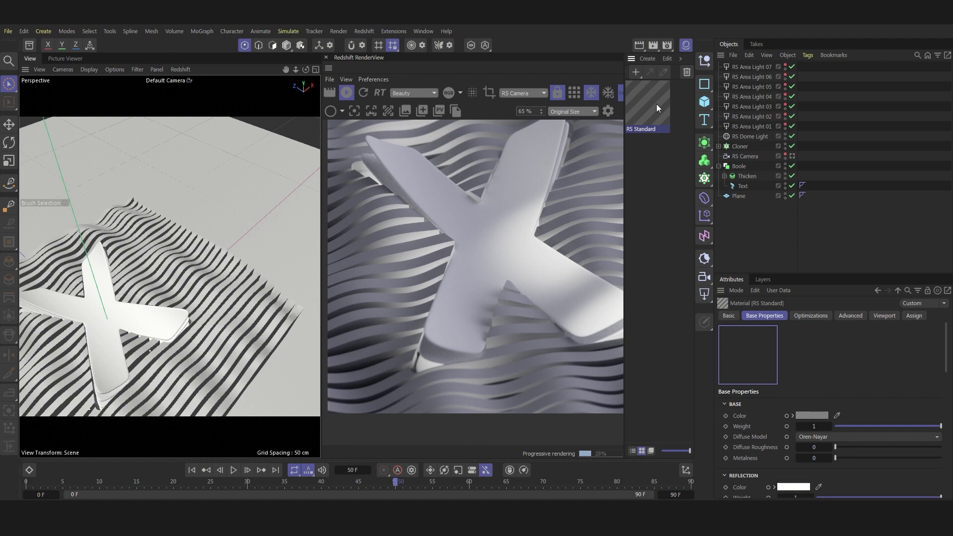
pyautogui.moveTo(733, 150); pyautogui.dragTo(733, 150)
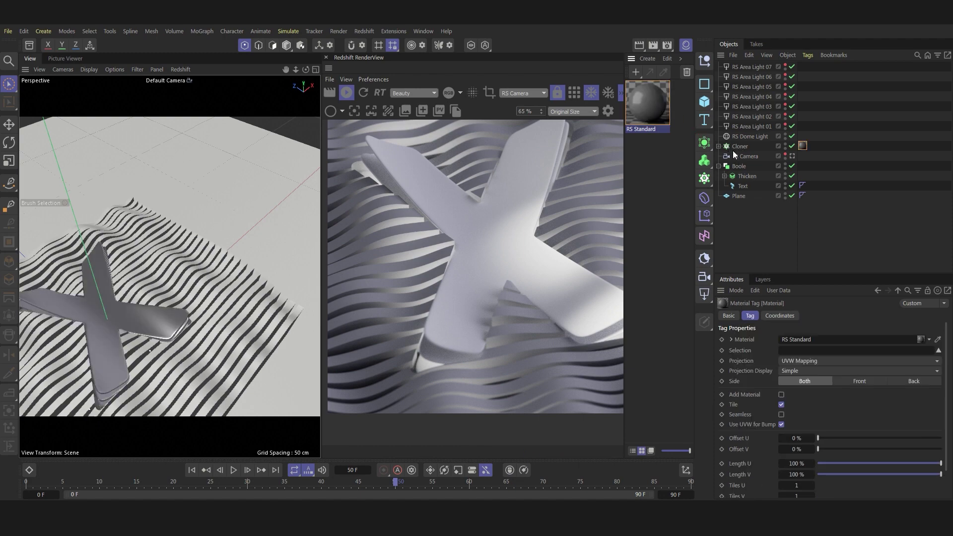
pyautogui.doubleClick(646, 103)
# Set the material's base colour to white and reflection IOR to 20
pyautogui.click(532, 233)
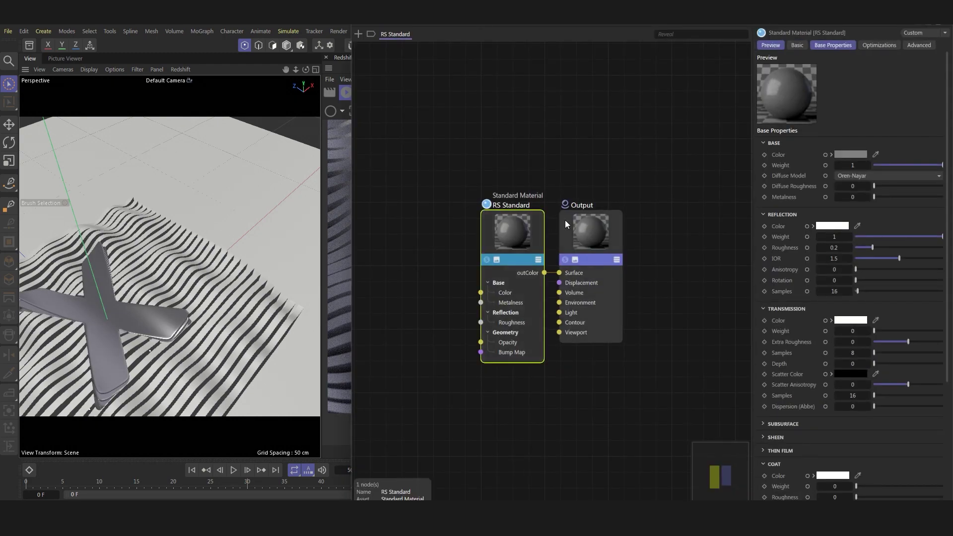
pyautogui.click(851, 157)
pyautogui.click(748, 205)
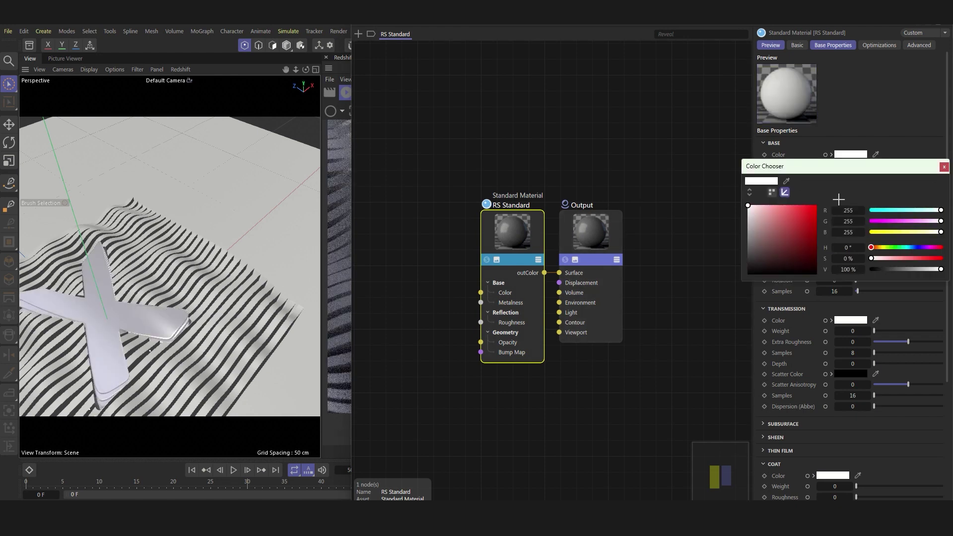
pyautogui.click(944, 167)
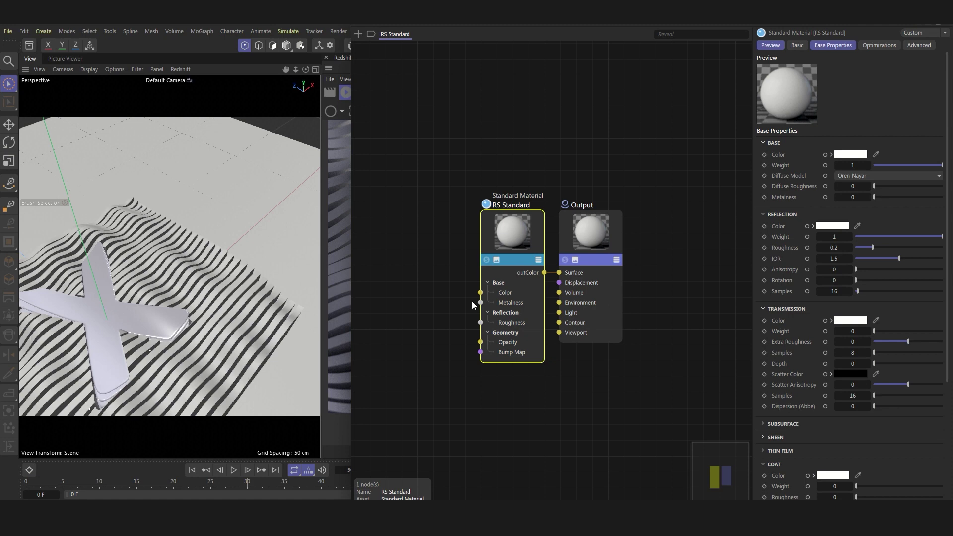
pyautogui.click(838, 258)
pyautogui.write('20')
pyautogui.press('Return')
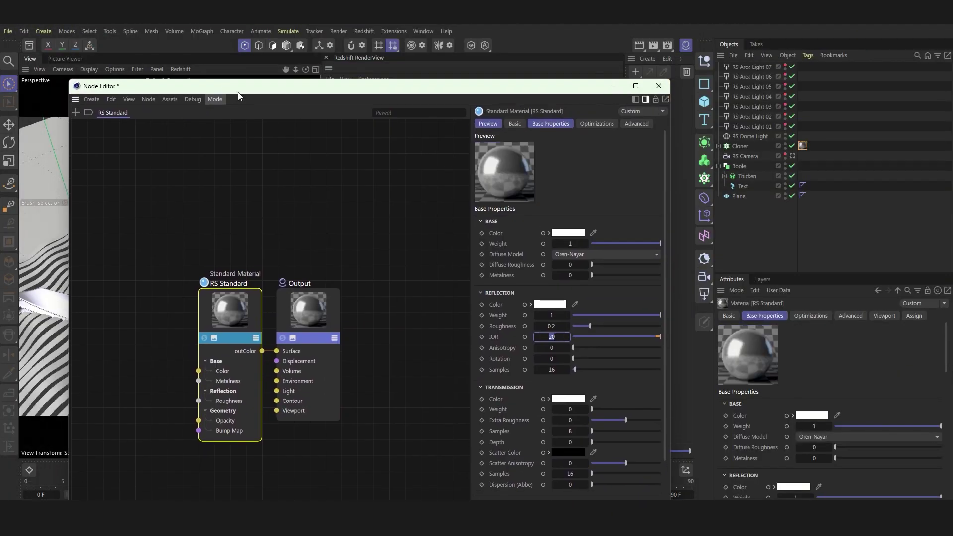
# Set reflection roughness to 0.45 and transmission weight to 0.85
pyautogui.moveTo(671, 237); pyautogui.dragTo(551, 237)
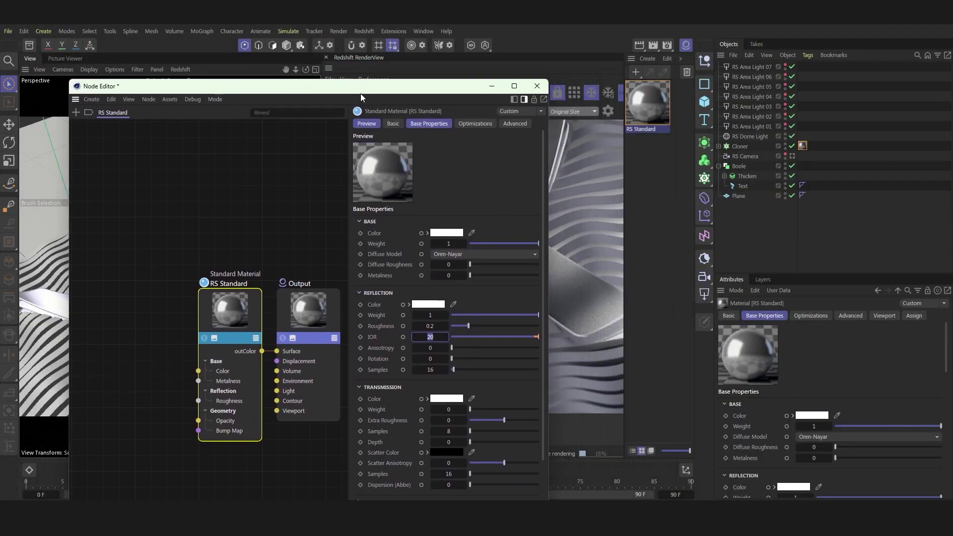
pyautogui.moveTo(360, 90); pyautogui.dragTo(221, 14)
pyautogui.click(291, 251)
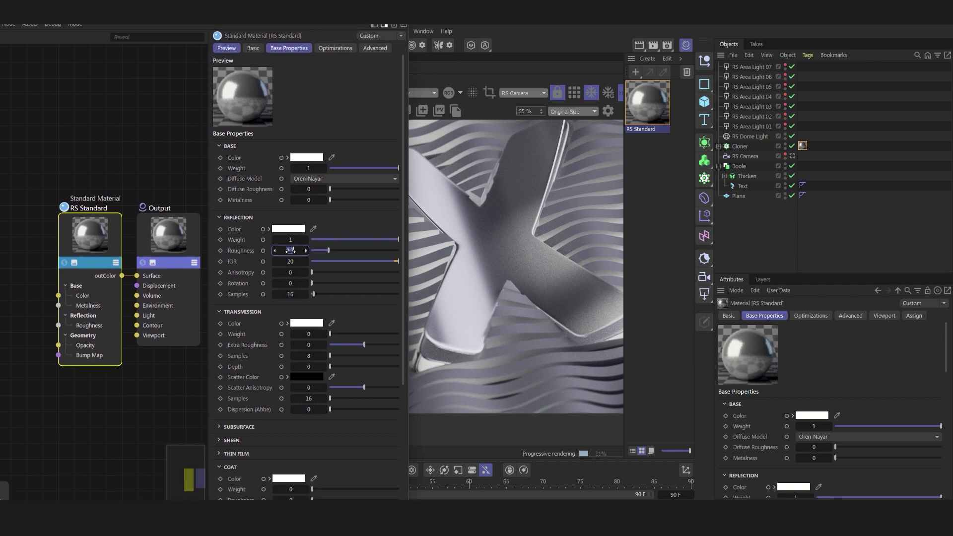
pyautogui.write('0.45')
pyautogui.press('Return')
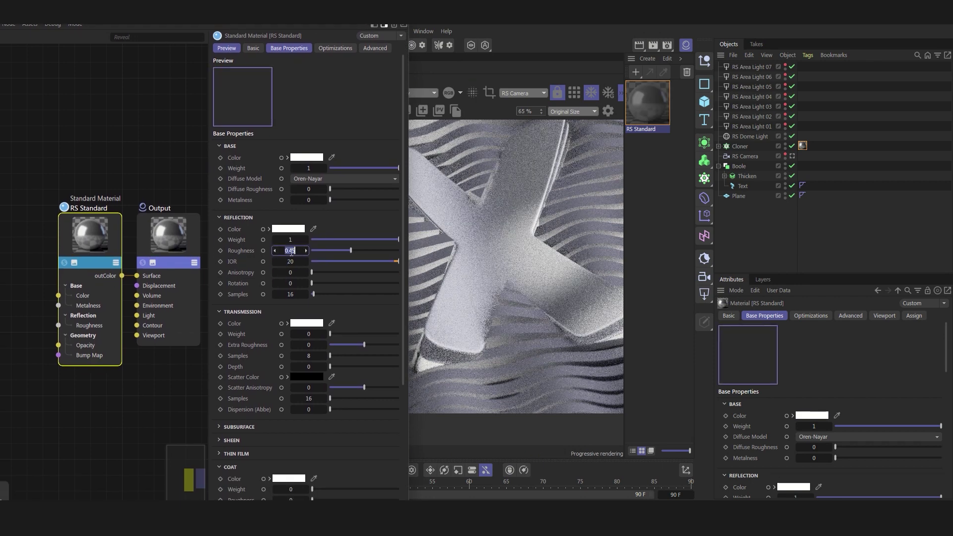
pyautogui.moveTo(310, 43); pyautogui.dragTo(289, 40)
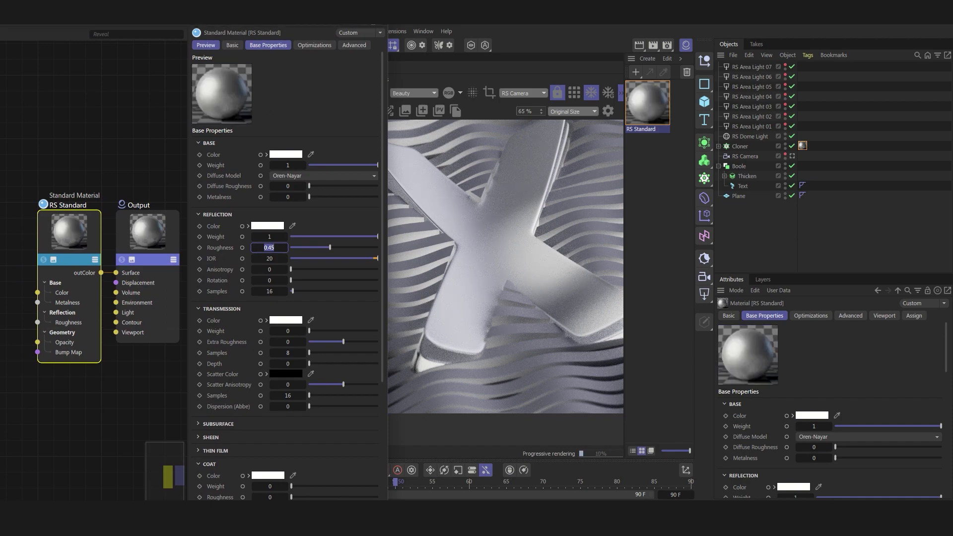
pyautogui.click(290, 331)
pyautogui.write('.85')
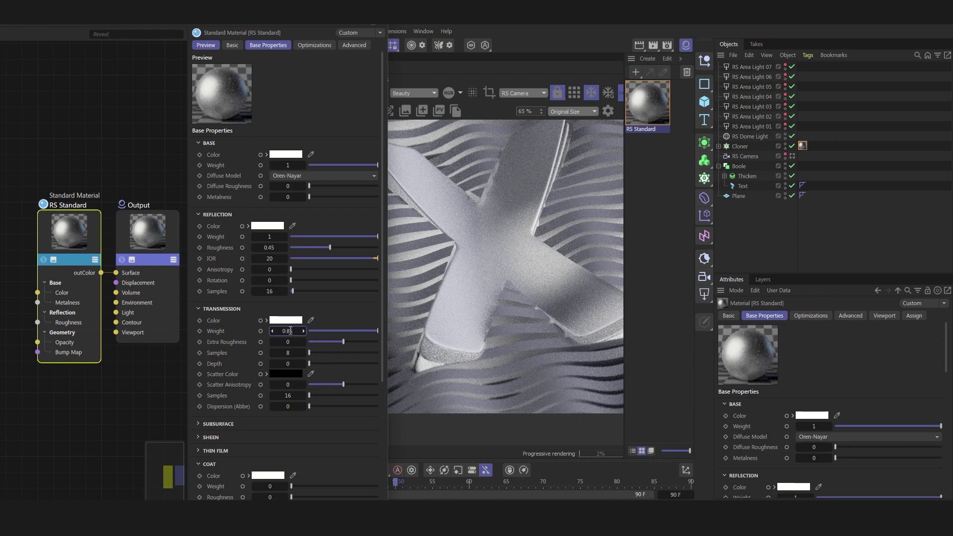
pyautogui.press('Return')
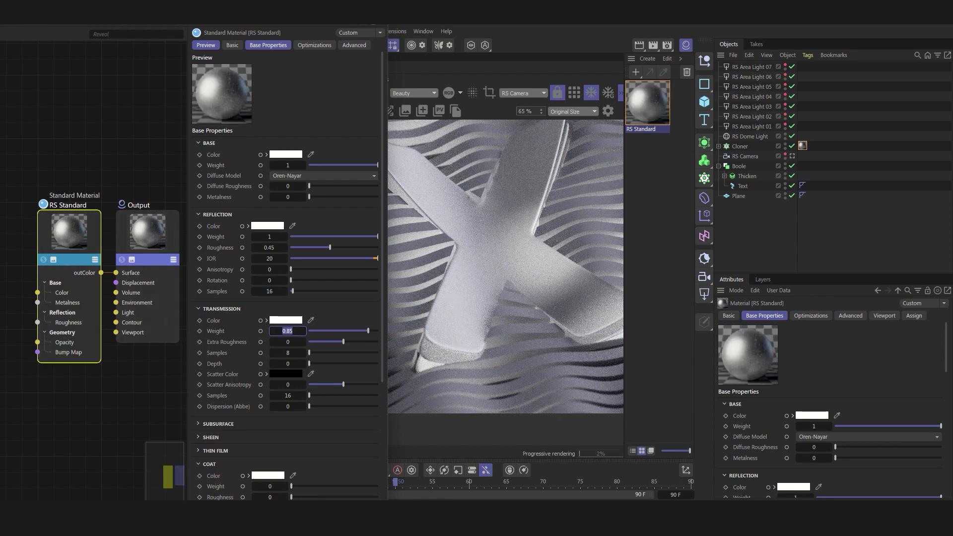
# Set subsurface weight 1 and scale 100, and make the material thin walled
pyautogui.click(218, 424)
pyautogui.scroll(-3, 268, 377)
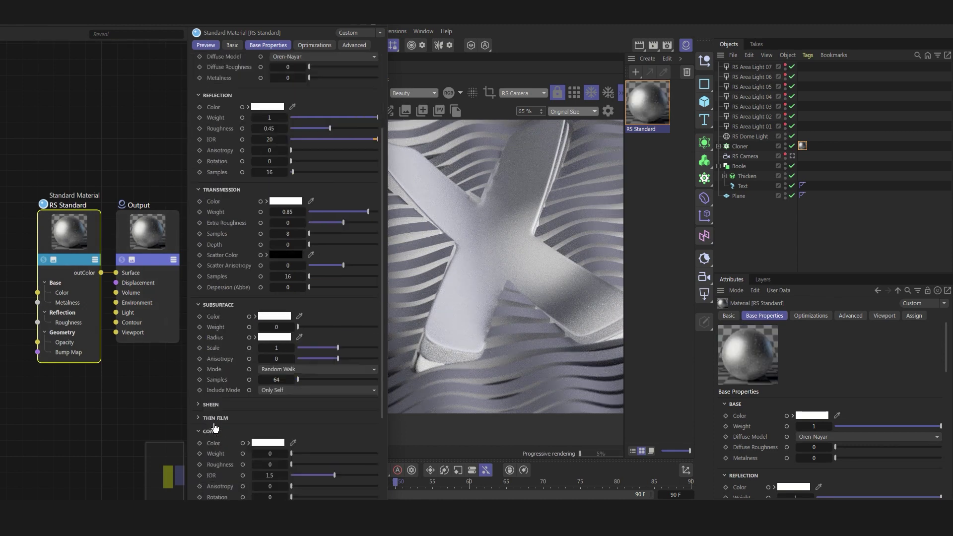
pyautogui.moveTo(308, 326); pyautogui.dragTo(386, 322)
pyautogui.click(276, 347)
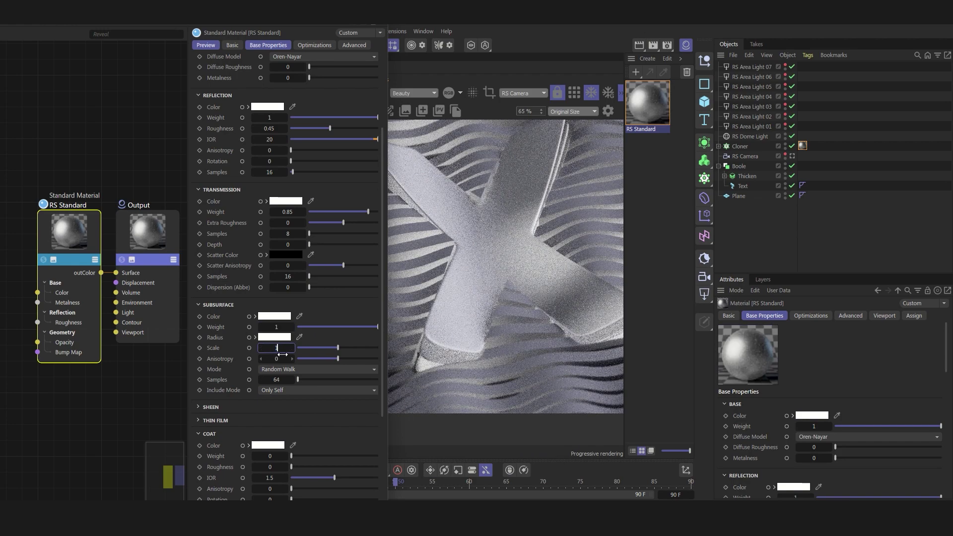
pyautogui.write('100')
pyautogui.press('Return')
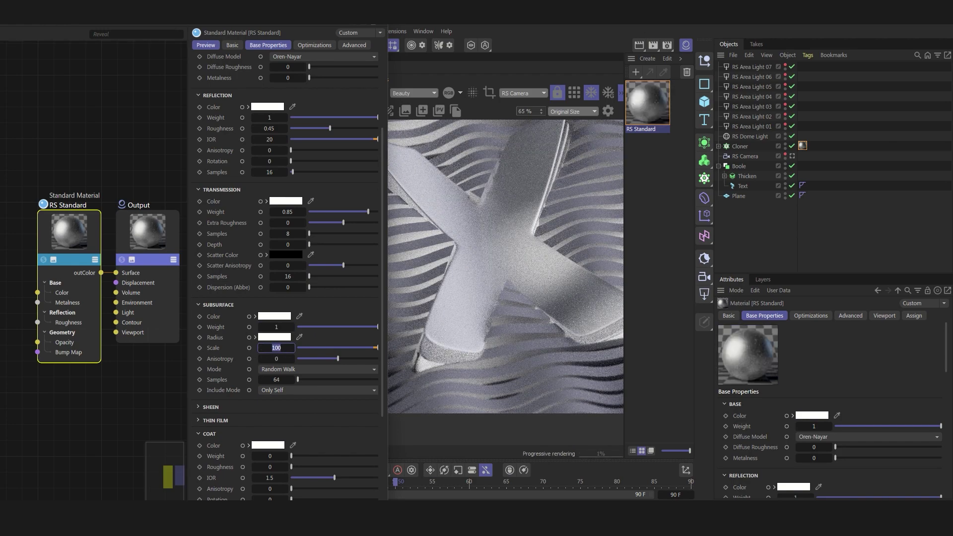
pyautogui.scroll(-2, 251, 407)
pyautogui.scroll(-2, 246, 447)
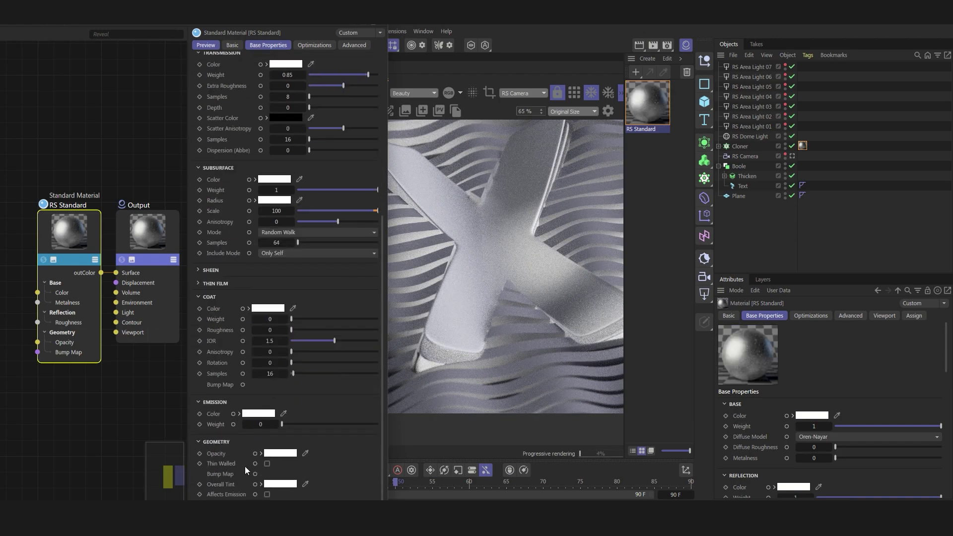
pyautogui.click(268, 465)
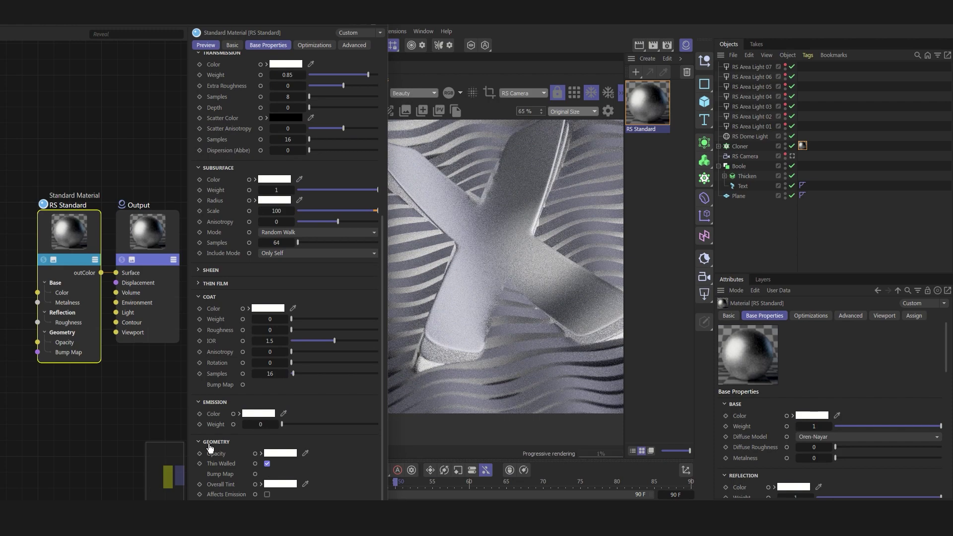
pyautogui.scroll(1, 213, 389)
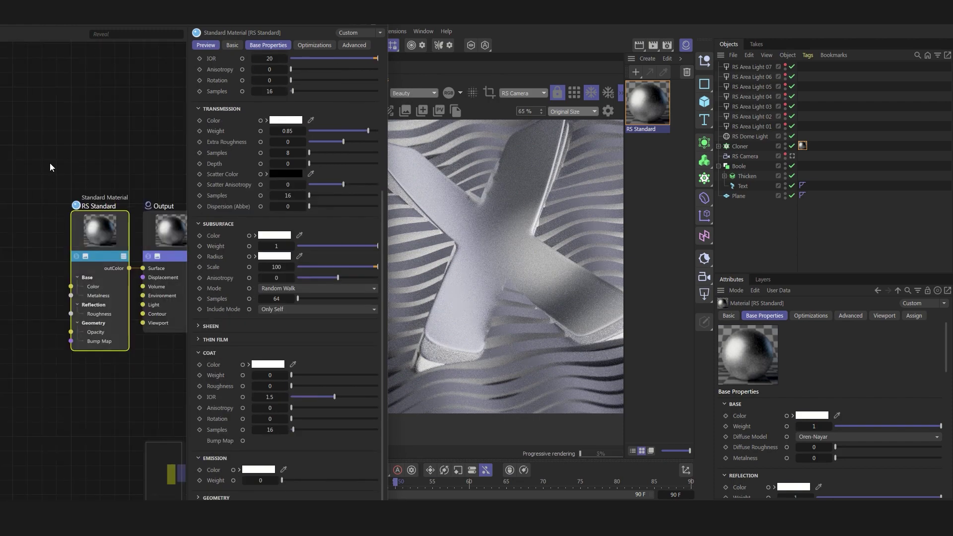
# Add a Normal Map node loaded with the dotted black_normal.png texture
pyautogui.moveTo(74, 28); pyautogui.dragTo(240, 25)
pyautogui.click(78, 48)
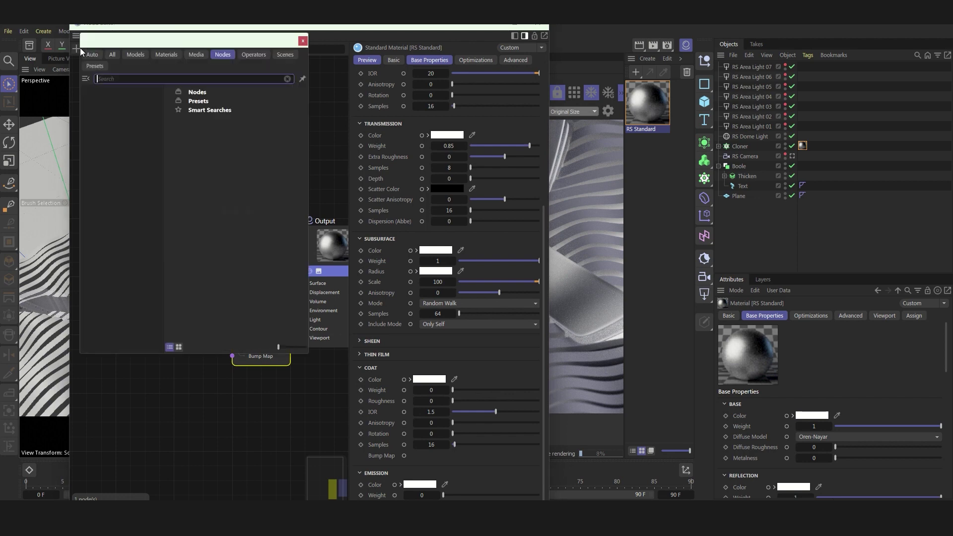
pyautogui.write('nor')
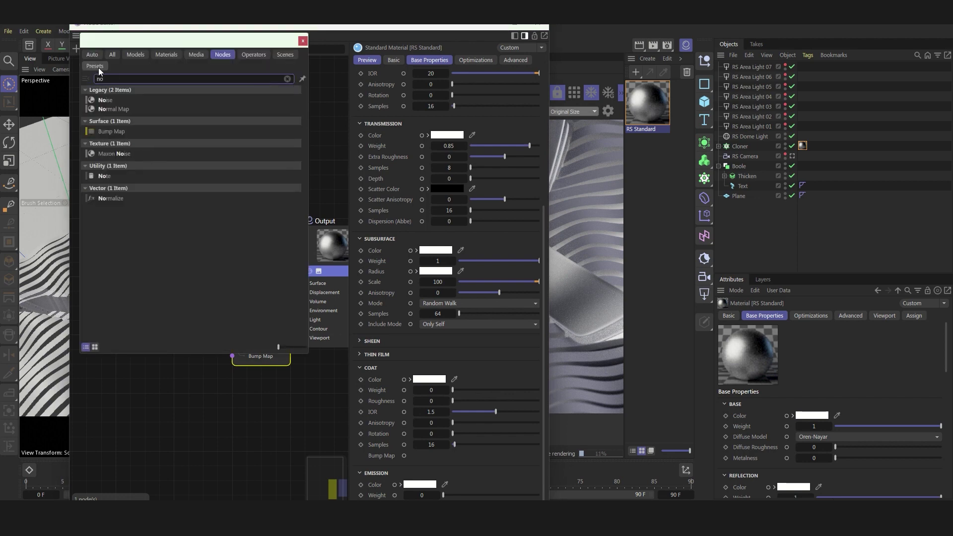
pyautogui.write('m')
pyautogui.doubleClick(127, 99)
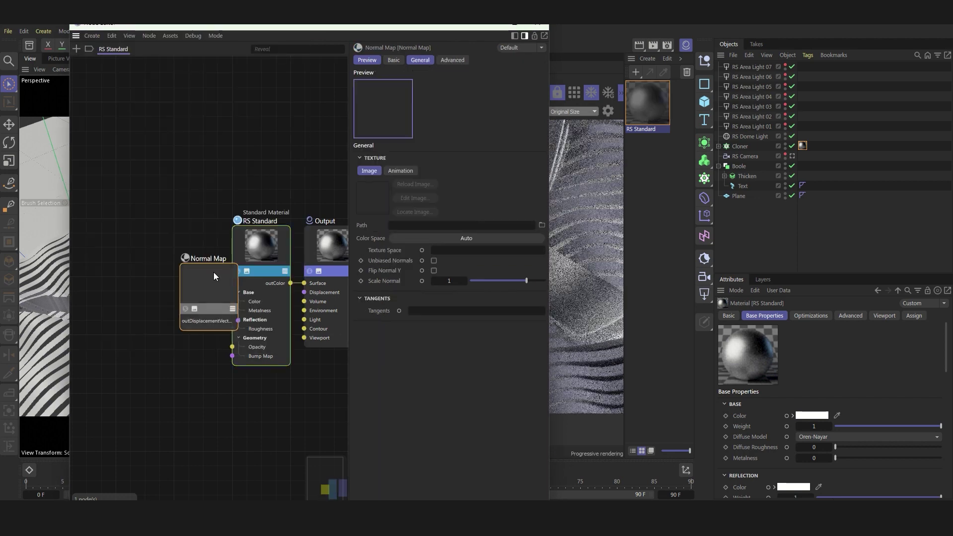
pyautogui.click(542, 225)
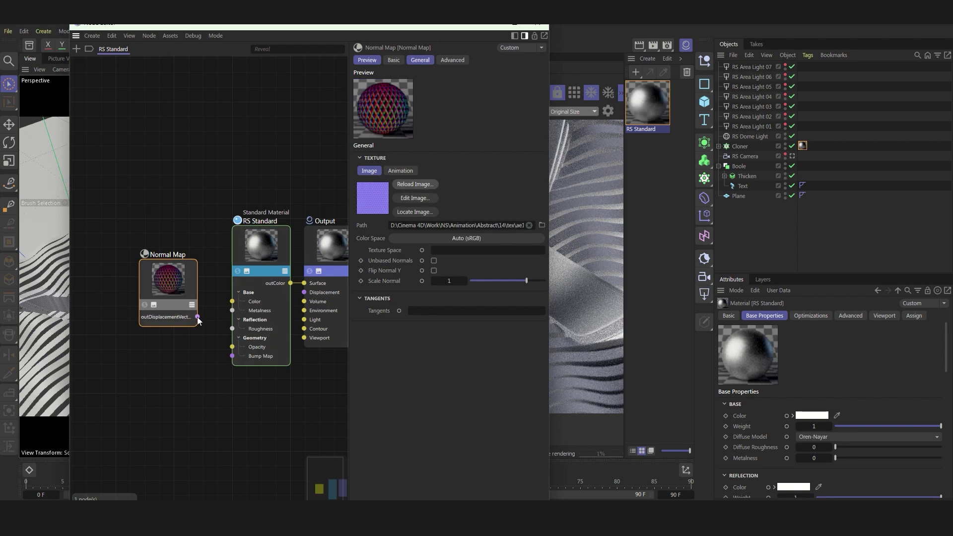
pyautogui.moveTo(181, 286); pyautogui.dragTo(140, 269)
# Add a UV Projection node wired between the Normal Map and the Bump Map input
pyautogui.hotkey('shift', 'c')
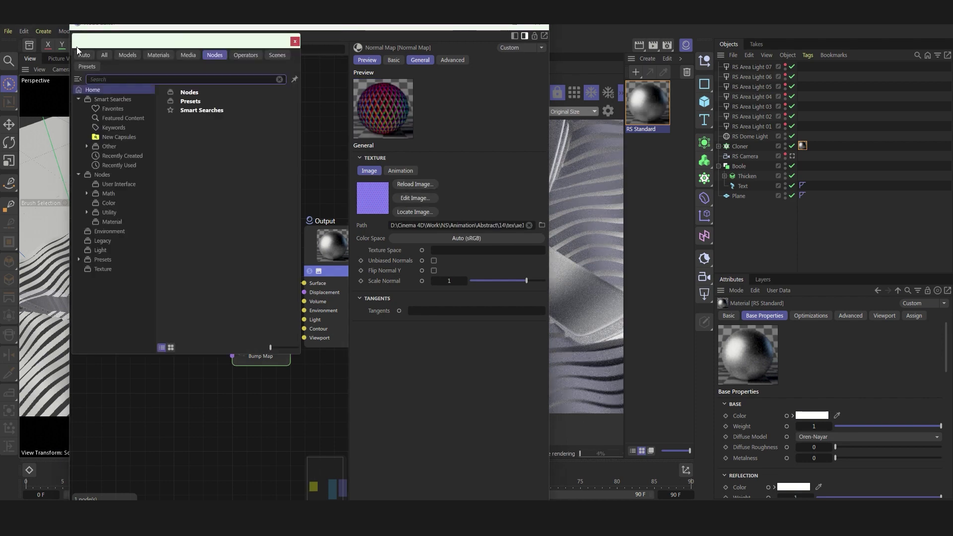
pyautogui.write('uv')
pyautogui.doubleClick(114, 93)
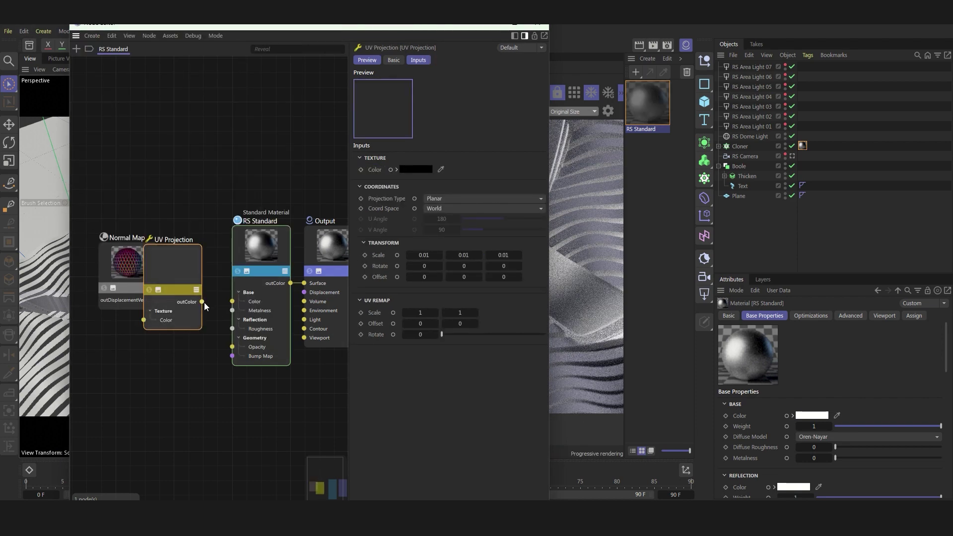
pyautogui.moveTo(208, 302); pyautogui.dragTo(232, 357)
pyautogui.moveTo(166, 275); pyautogui.dragTo(175, 280)
pyautogui.click(127, 263)
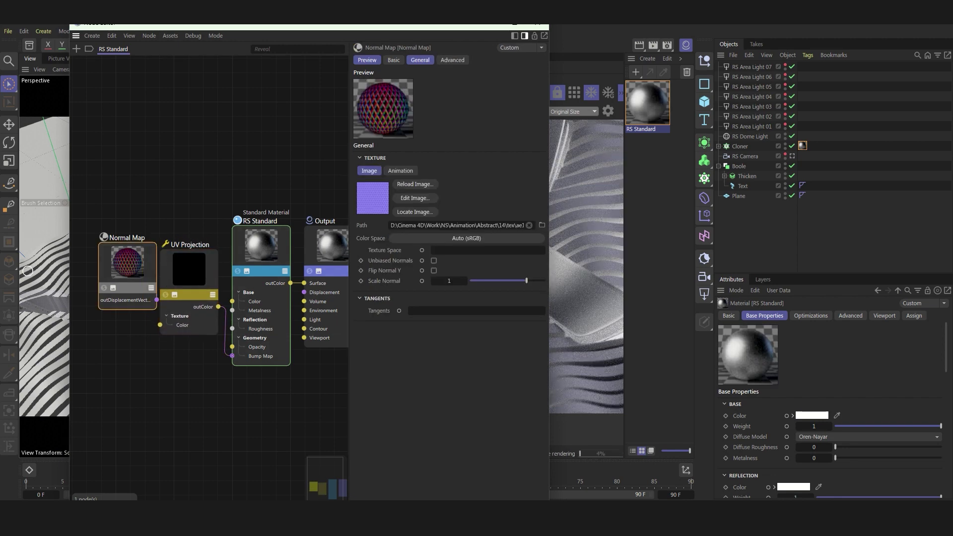
pyautogui.moveTo(157, 300); pyautogui.dragTo(160, 324)
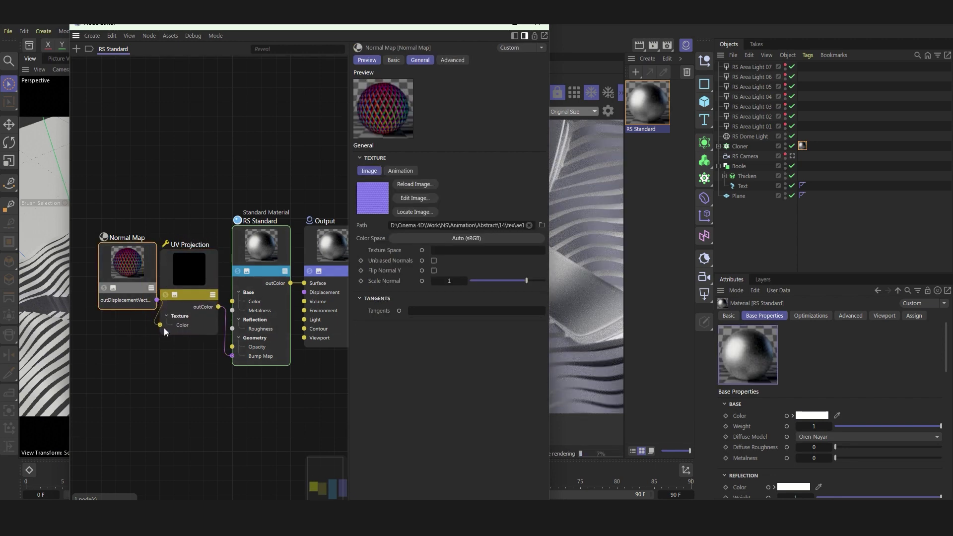
# Tidy the node layout and preview the black_normal.png texture image
pyautogui.moveTo(293, 25); pyautogui.dragTo(256, 16)
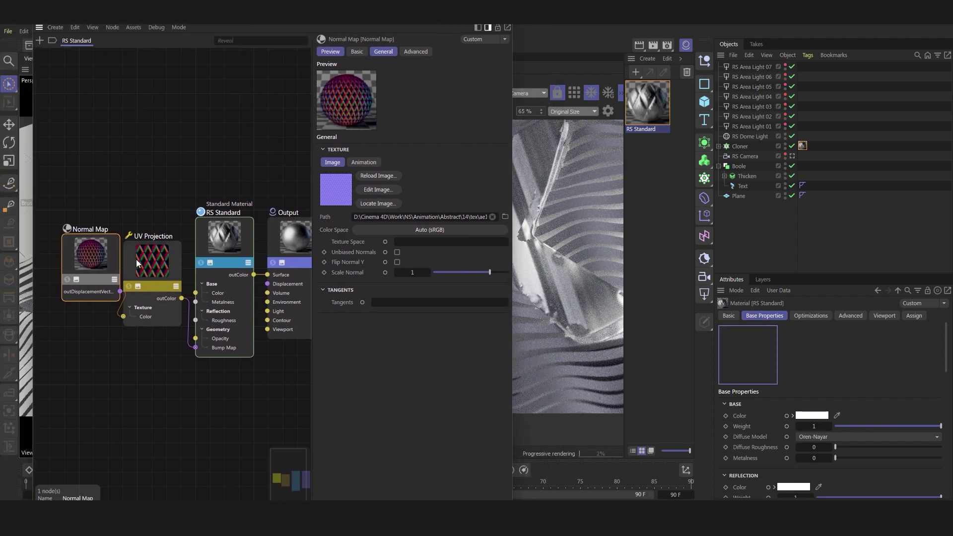
pyautogui.moveTo(91, 254); pyautogui.dragTo(74, 257)
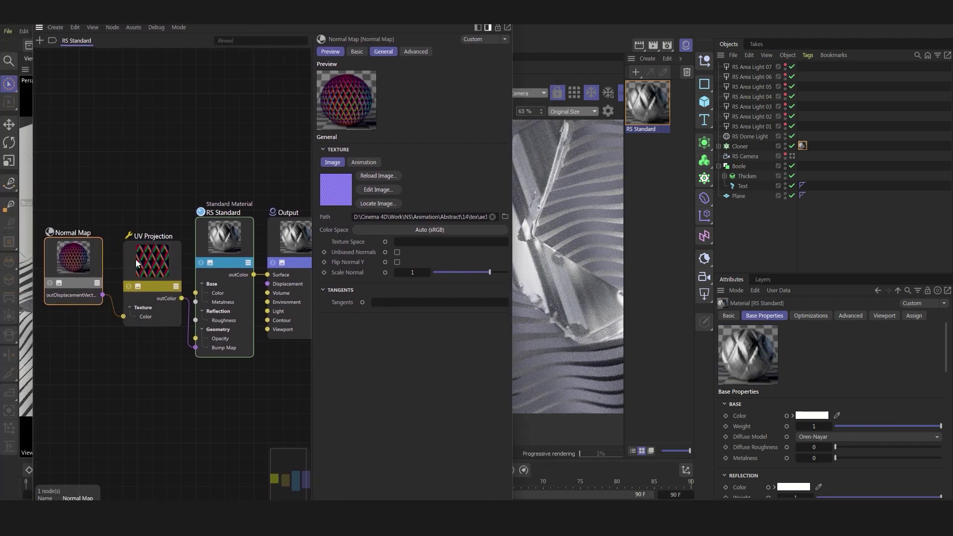
pyautogui.click(375, 191)
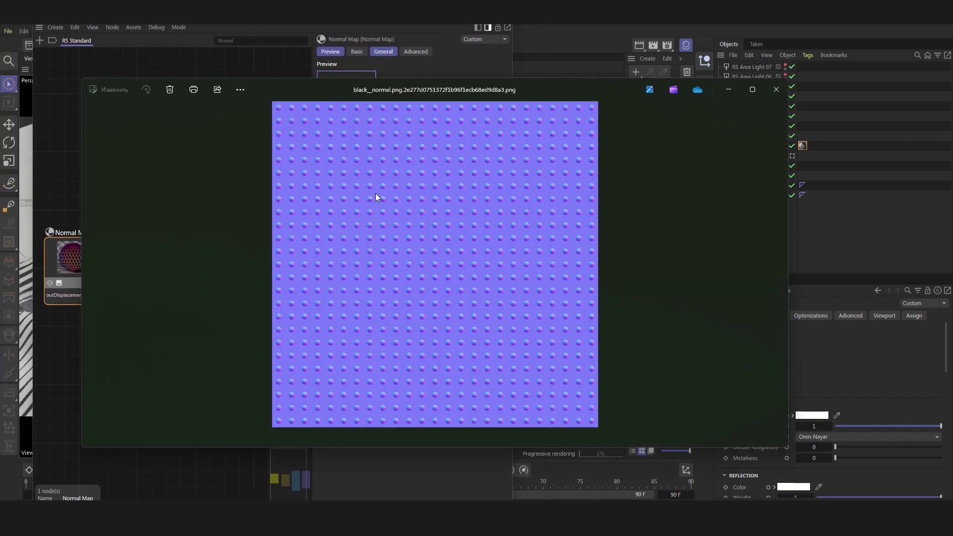
pyautogui.click(776, 89)
pyautogui.moveTo(298, 27)
pyautogui.mouseDown()
pyautogui.moveTo(194, 23)
pyautogui.moveTo(213, 20)
pyautogui.mouseUp()
pyautogui.click(87, 258)
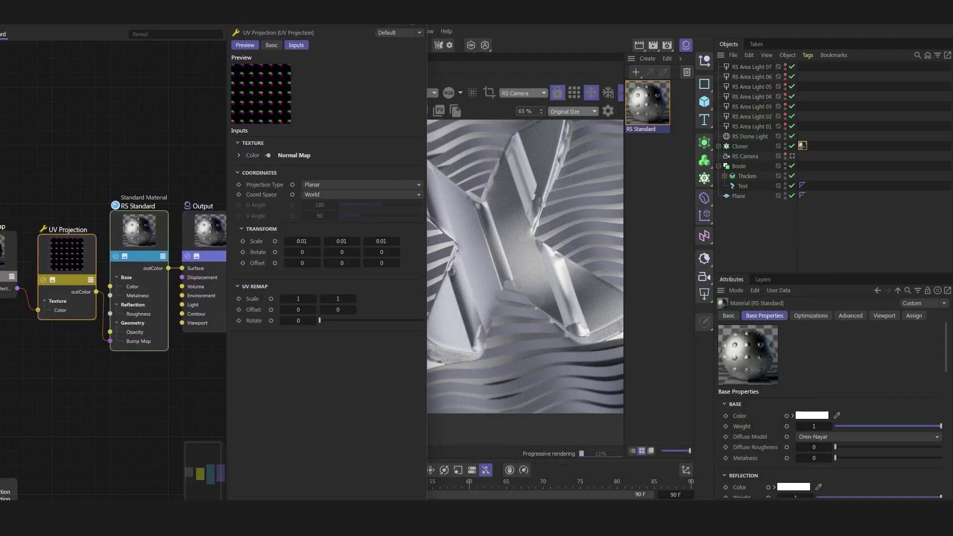
# Switch the UV Projection to Cubic with a UV remap scale of 7
pyautogui.click(324, 184)
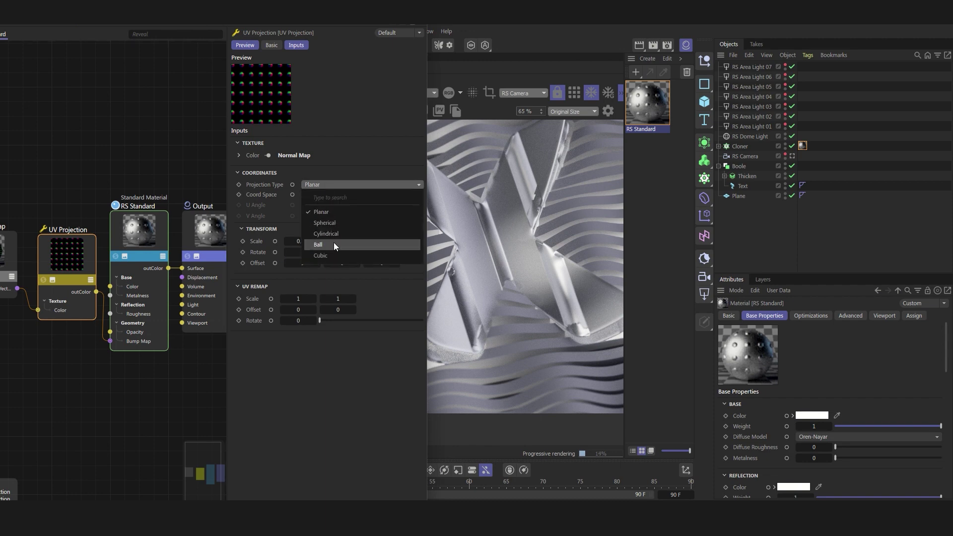
pyautogui.click(335, 255)
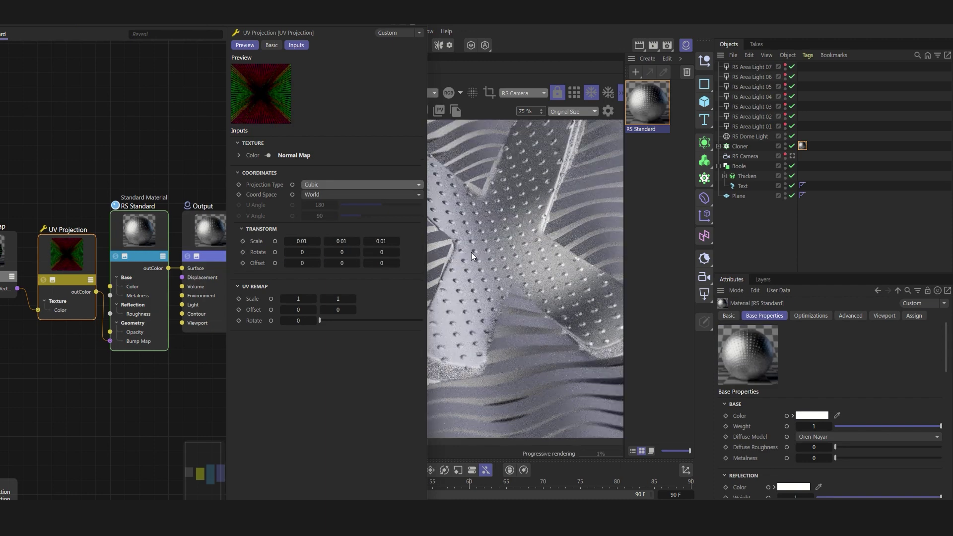
pyautogui.scroll(3, 534, 231)
pyautogui.doubleClick(298, 299)
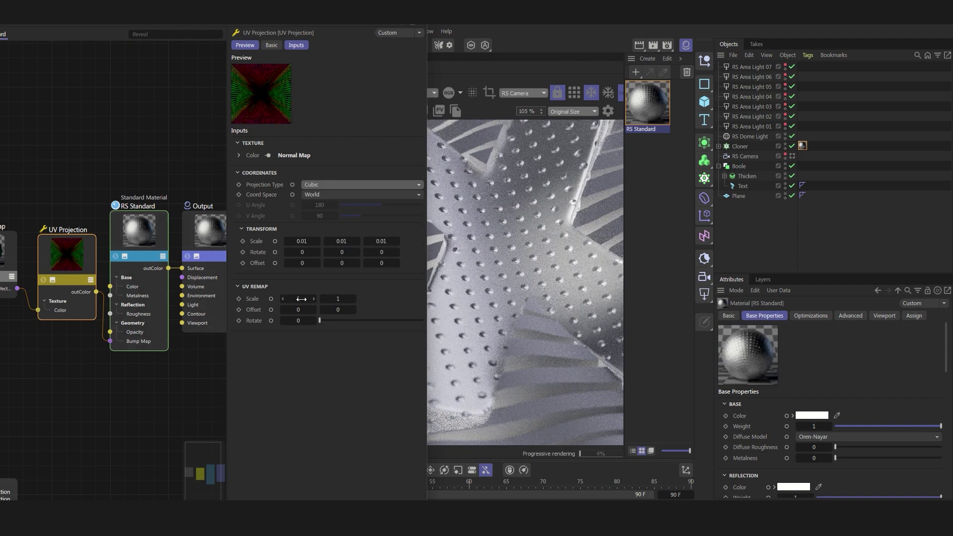
pyautogui.write('7')
pyautogui.press('Return')
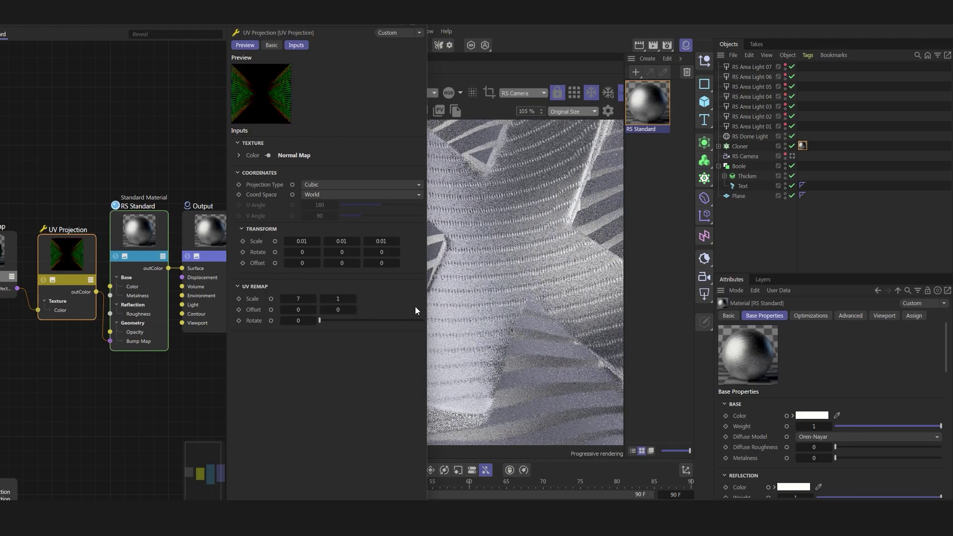
pyautogui.write('7')
# Render a region preview over the X to check the dotted bump
pyautogui.scroll(3, 521, 264)
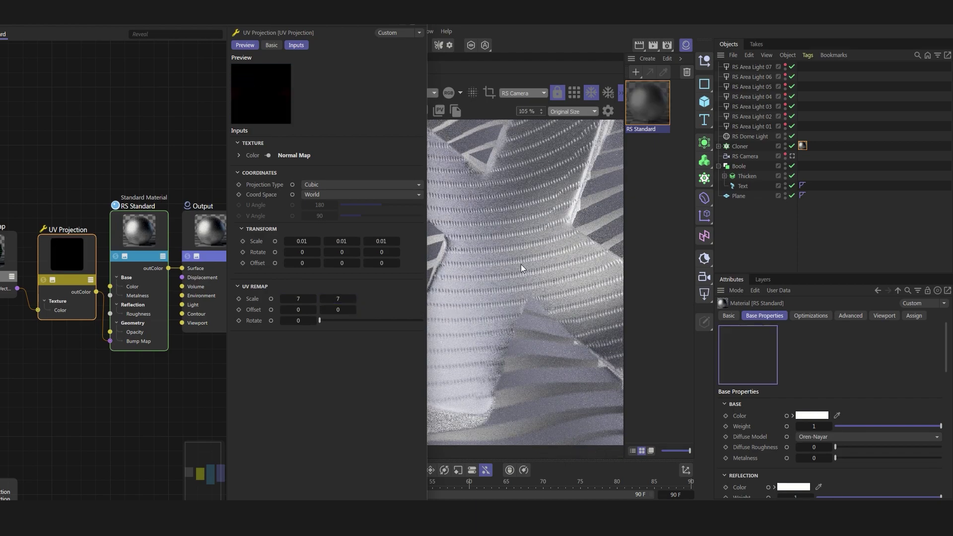
pyautogui.scroll(2, 505, 253)
pyautogui.scroll(3, 499, 260)
pyautogui.scroll(-4, 546, 266)
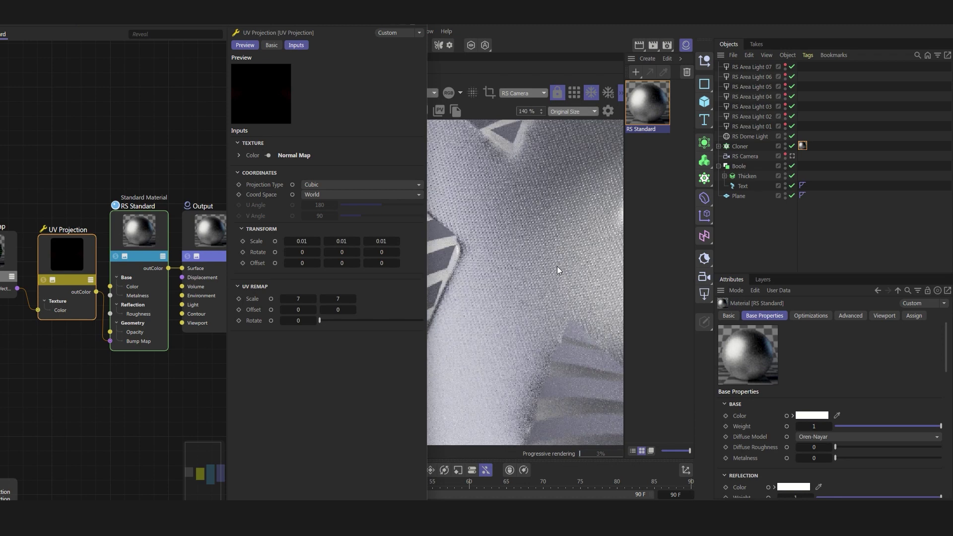
pyautogui.click(490, 93)
pyautogui.scroll(-2, 532, 264)
pyautogui.moveTo(432, 187); pyautogui.dragTo(512, 277)
pyautogui.scroll(1, 514, 285)
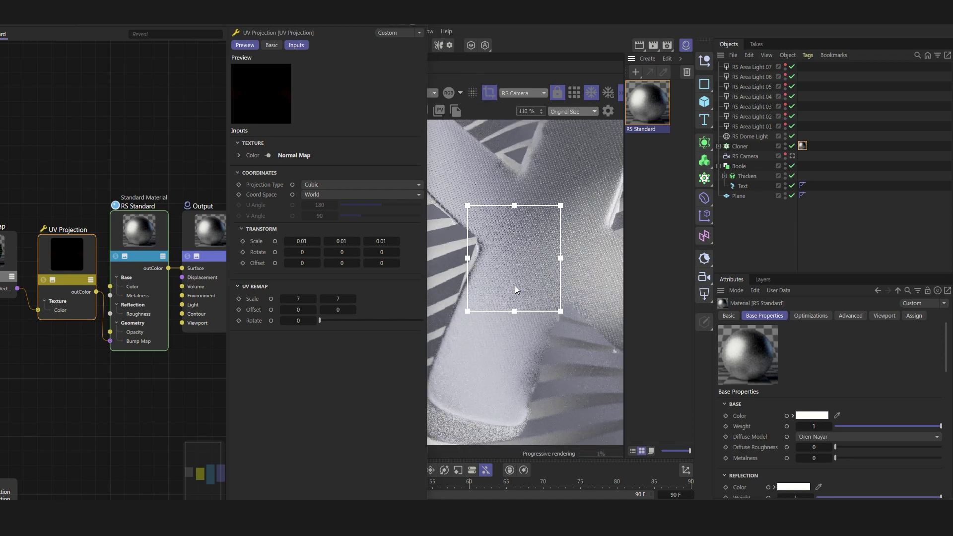
pyautogui.scroll(2, 514, 278)
# Set the Normal Map node's Scale Normal to 0.25 and close the node editor
pyautogui.click(10, 258)
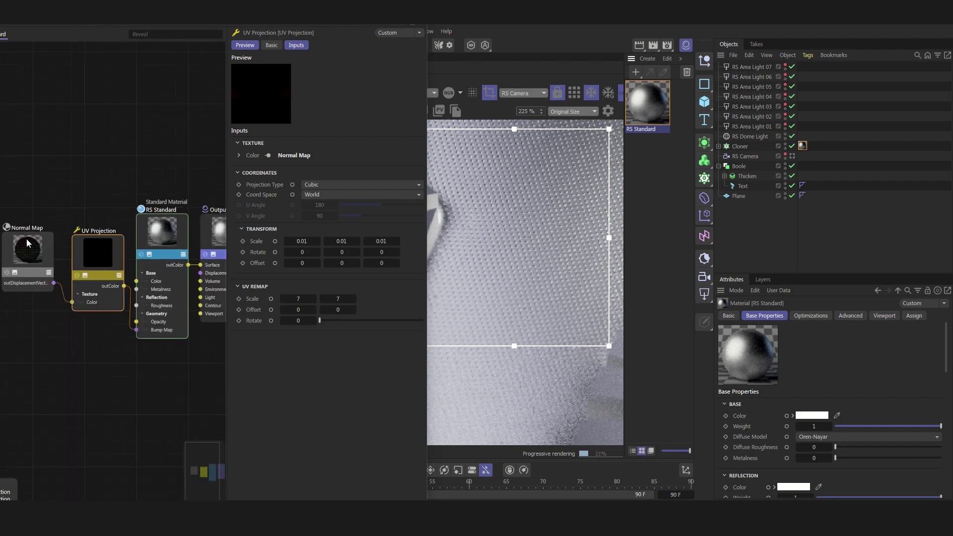
pyautogui.click(328, 266)
pyautogui.write('0.25')
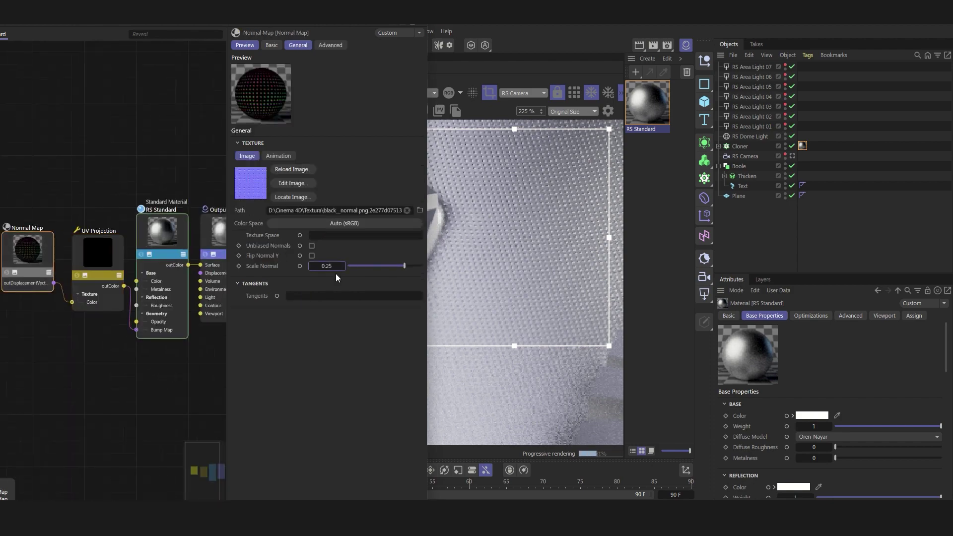
pyautogui.press('Return')
pyautogui.scroll(-3, 544, 284)
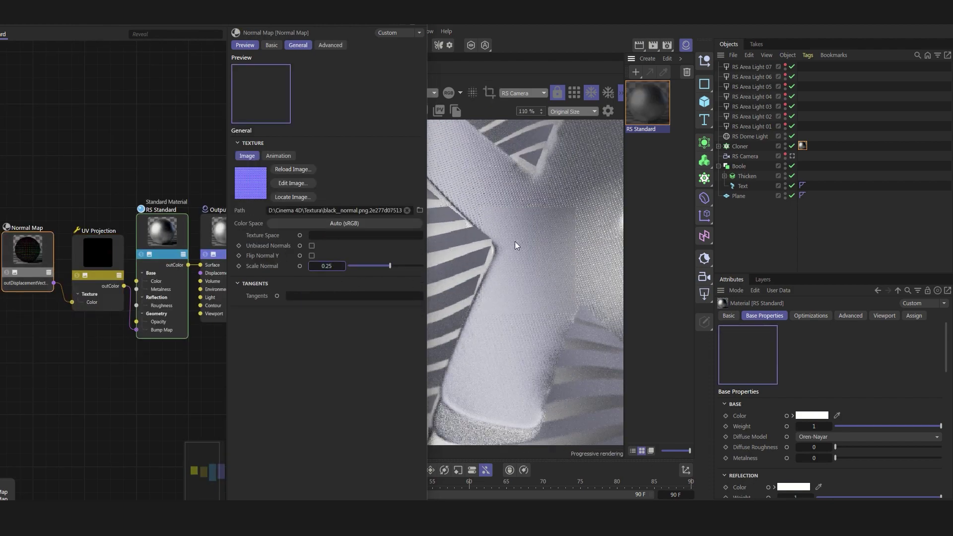
pyautogui.scroll(-3, 515, 242)
pyautogui.scroll(-3, 542, 245)
pyautogui.scroll(2, 565, 246)
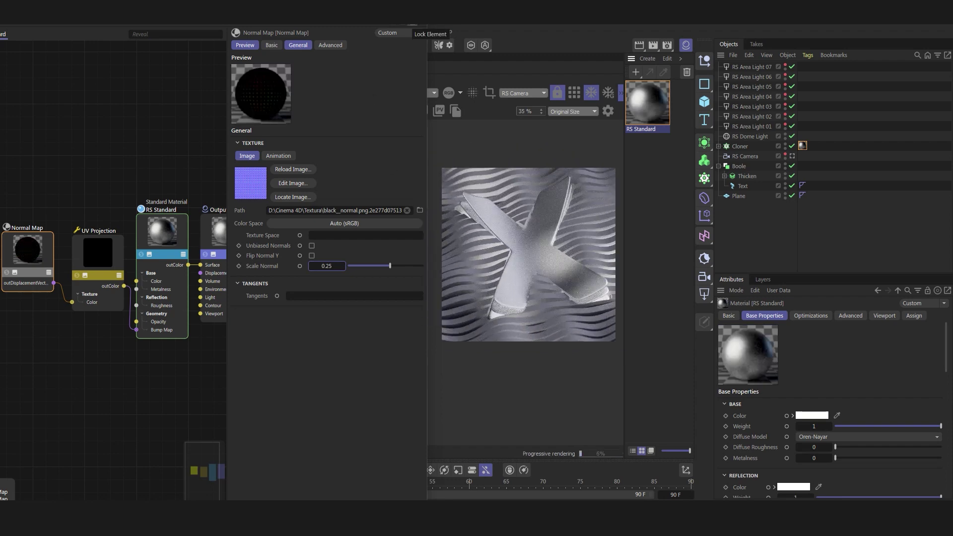
pyautogui.click(423, 25)
# Open the asset library filtered to materials and widen its panel
pyautogui.click(29, 46)
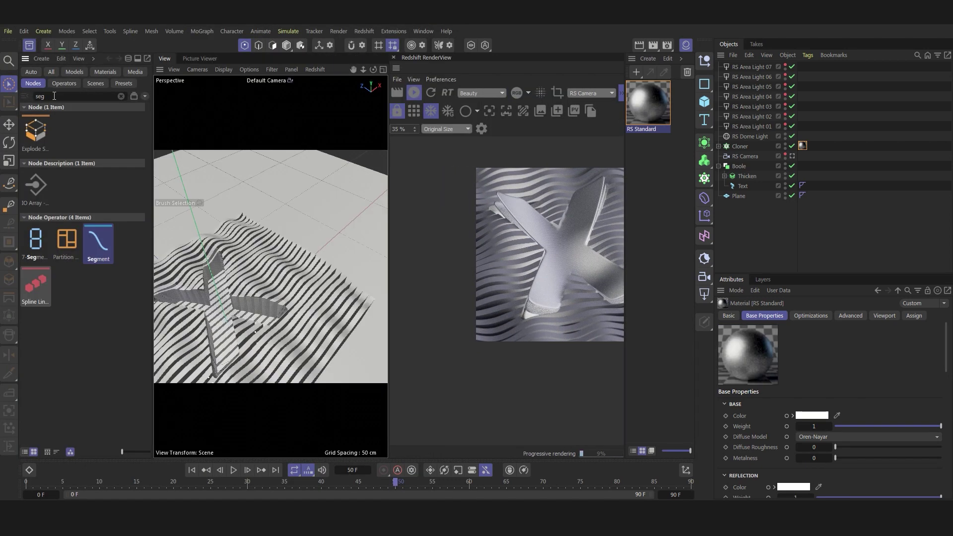
pyautogui.click(95, 74)
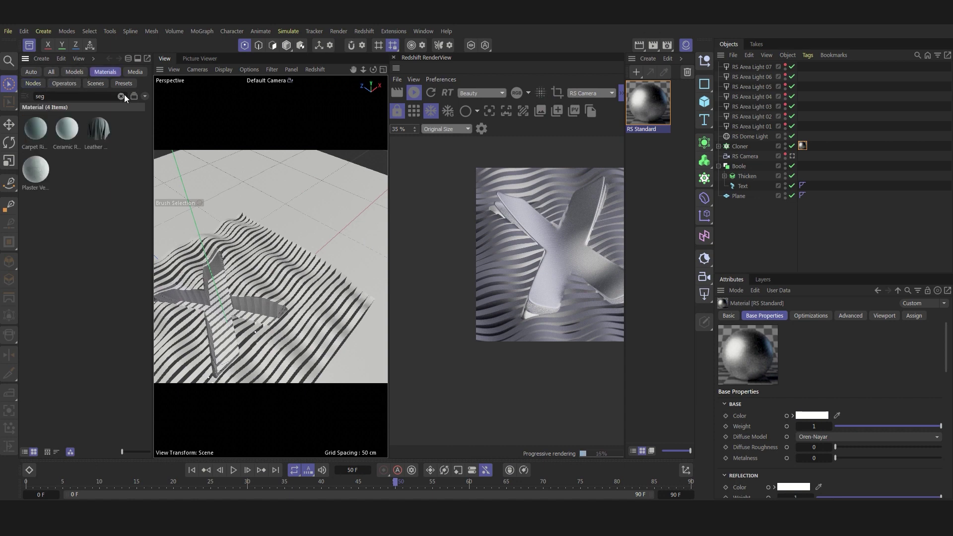
pyautogui.click(122, 96)
pyautogui.click(96, 74)
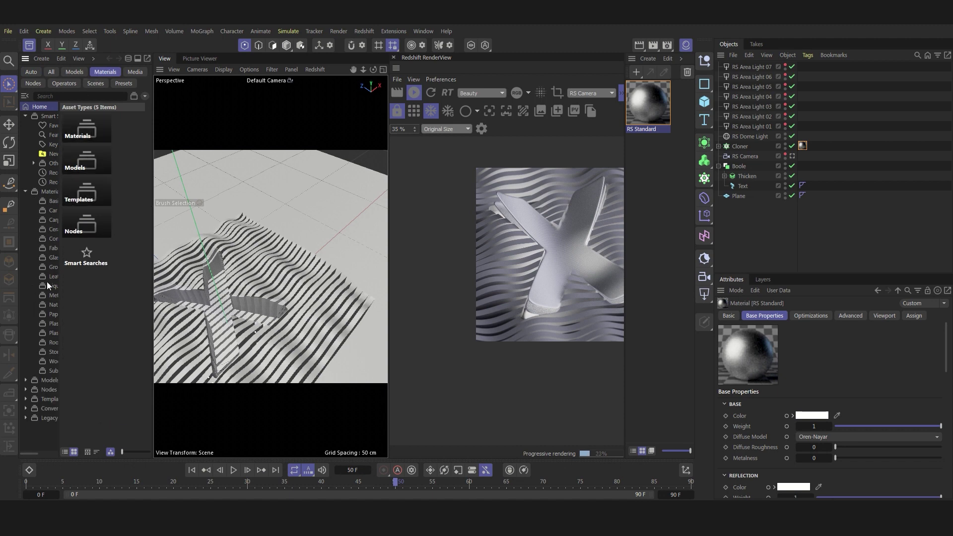
pyautogui.moveTo(151, 249)
pyautogui.mouseDown()
pyautogui.moveTo(283, 241)
pyautogui.moveTo(240, 241)
pyautogui.mouseUp()
# Load Glass Translucent 001 Blue from the Glass materials and apply it to Boole
pyautogui.click(76, 257)
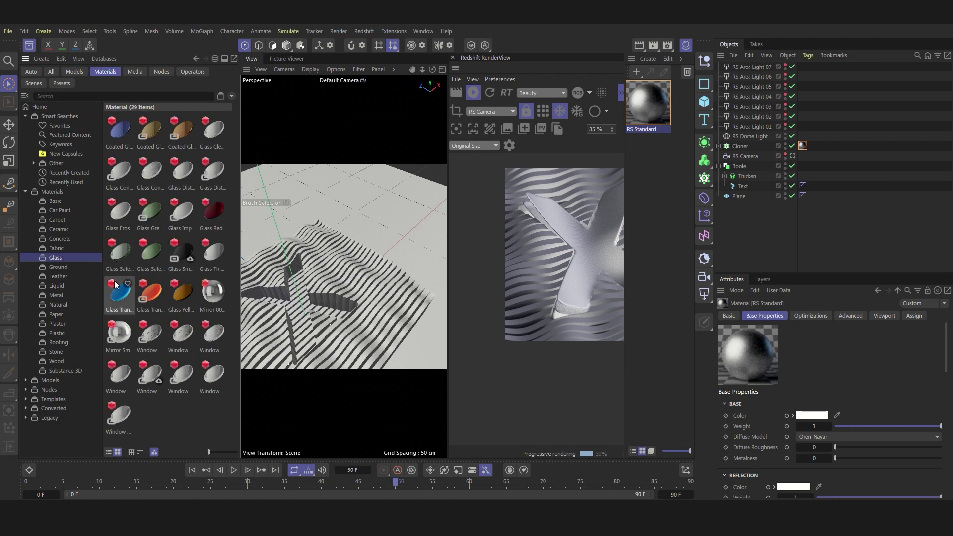
pyautogui.click(71, 267)
pyautogui.click(64, 246)
pyautogui.click(65, 230)
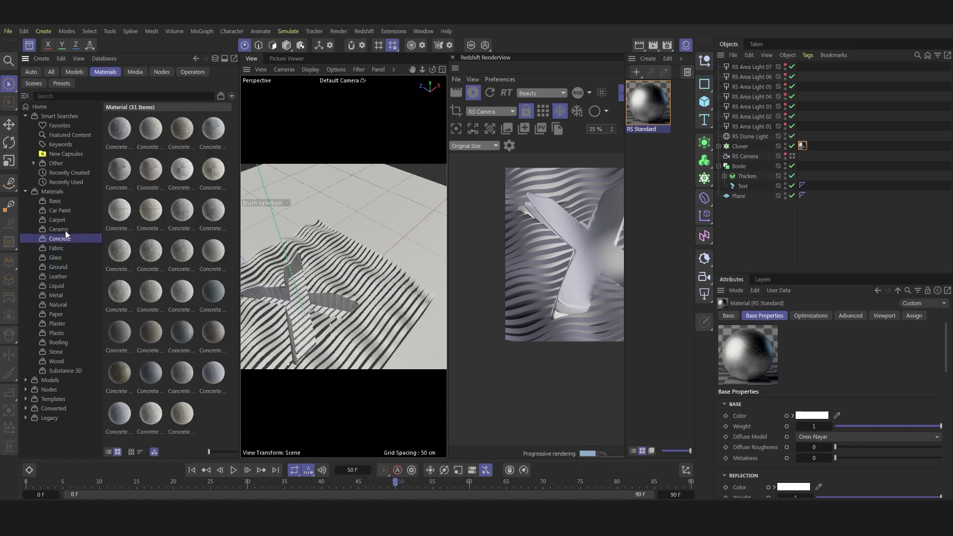
pyautogui.click(66, 211)
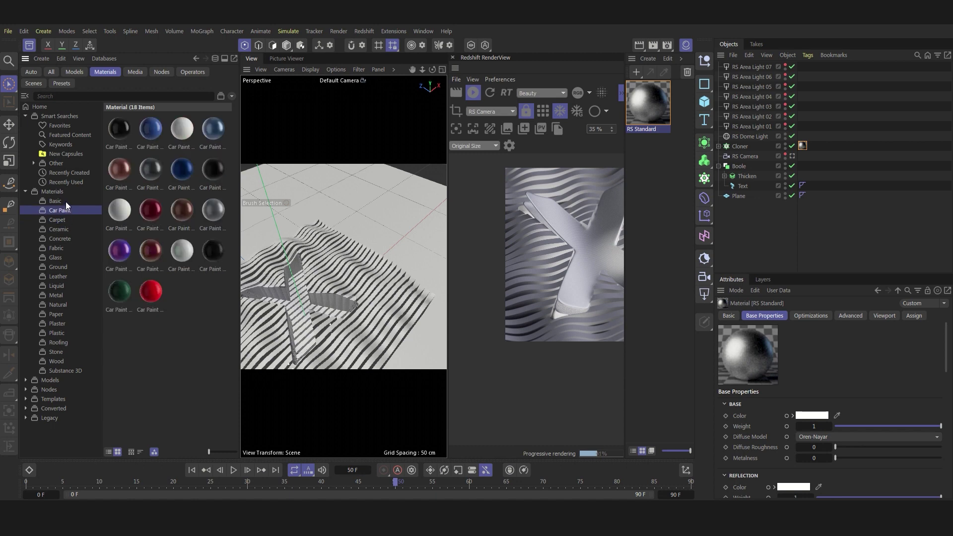
pyautogui.click(65, 268)
pyautogui.doubleClick(120, 297)
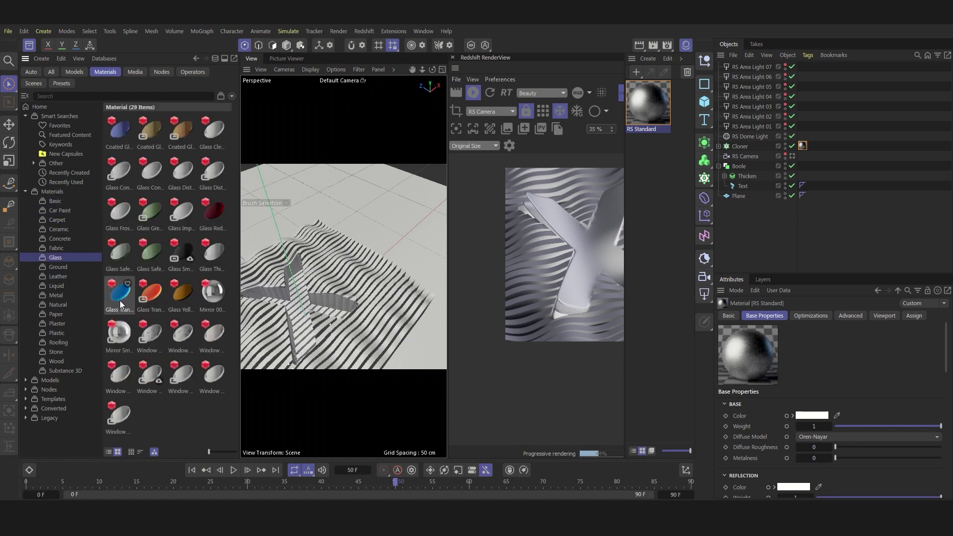
pyautogui.moveTo(653, 104); pyautogui.dragTo(741, 166)
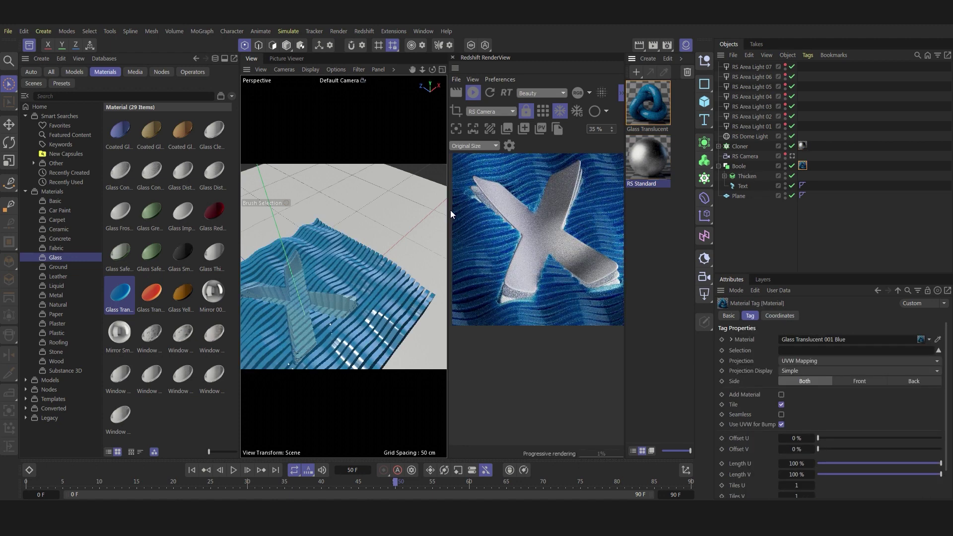
# Close the asset library and open the Glass Translucent 001 Blue node graph
pyautogui.click(30, 46)
pyautogui.scroll(-1, 401, 284)
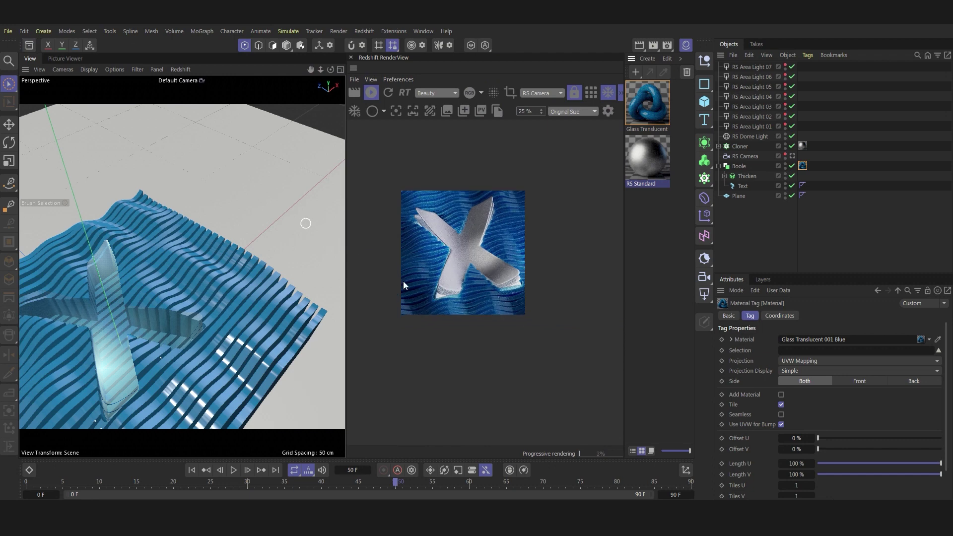
pyautogui.scroll(2, 513, 277)
pyautogui.scroll(-2, 542, 180)
pyautogui.scroll(1, 548, 188)
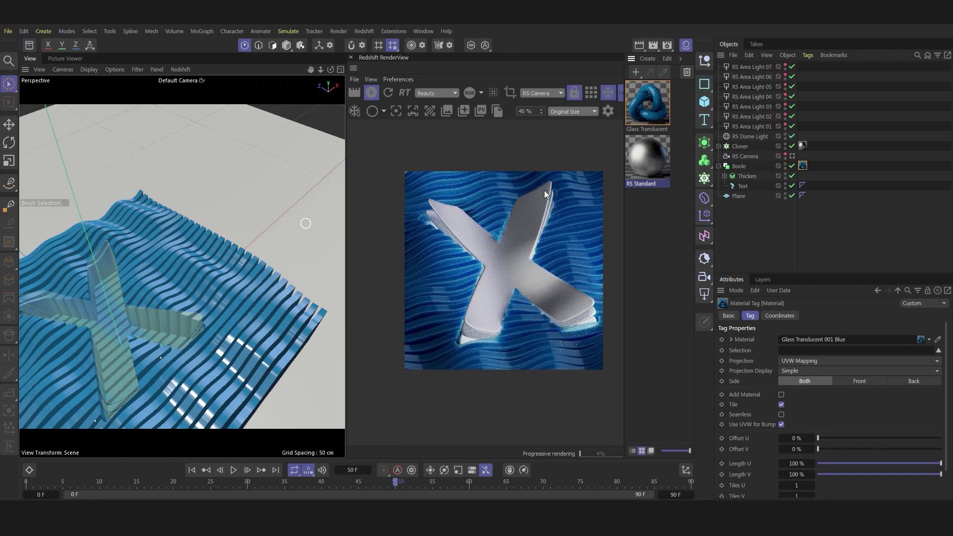
pyautogui.scroll(1, 545, 189)
pyautogui.doubleClick(662, 108)
pyautogui.scroll(-3, 606, 199)
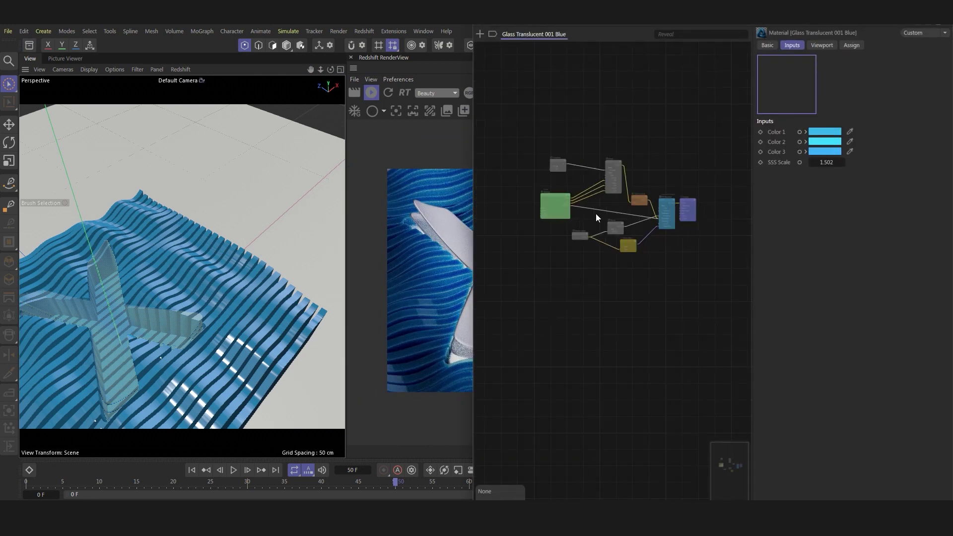
pyautogui.scroll(3, 601, 238)
# Set the lower Ramp node's left colour stop to mid grey
pyautogui.click(609, 274)
pyautogui.scroll(2, 670, 266)
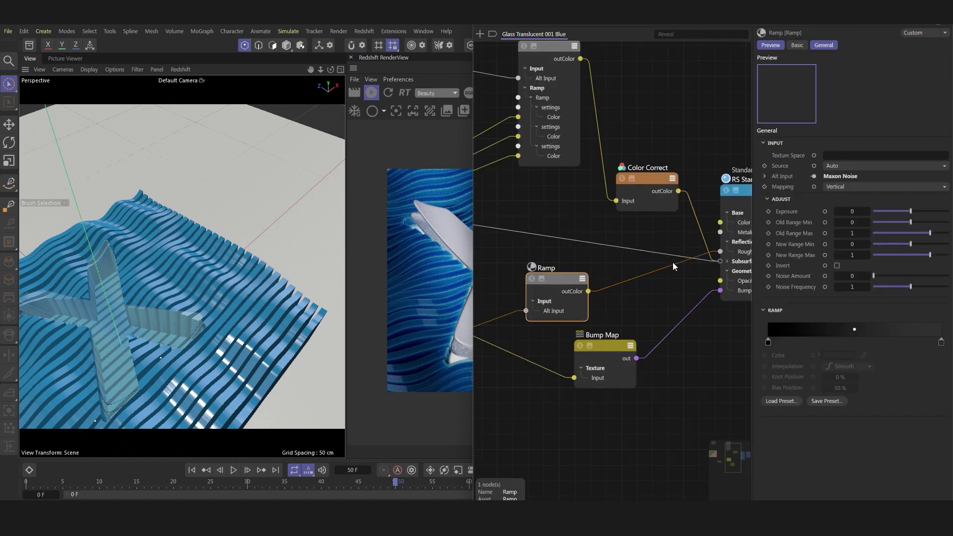
pyautogui.scroll(1, 672, 262)
pyautogui.click(770, 343)
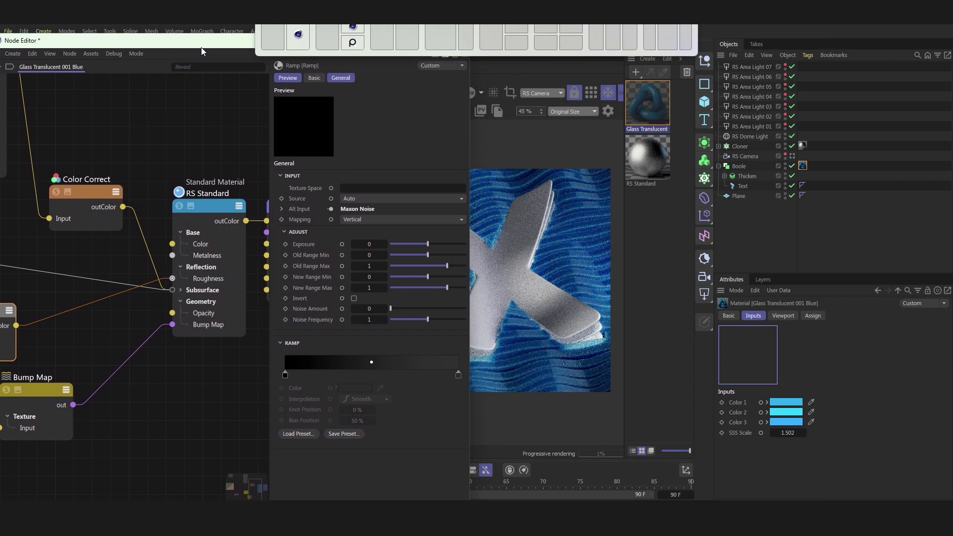
pyautogui.moveTo(685, 24); pyautogui.dragTo(211, 40)
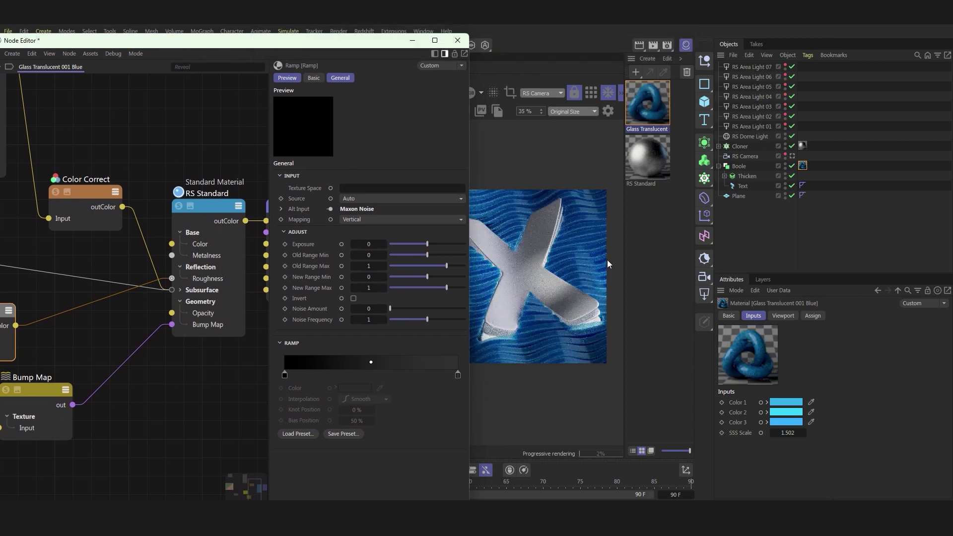
pyautogui.scroll(3, 597, 281)
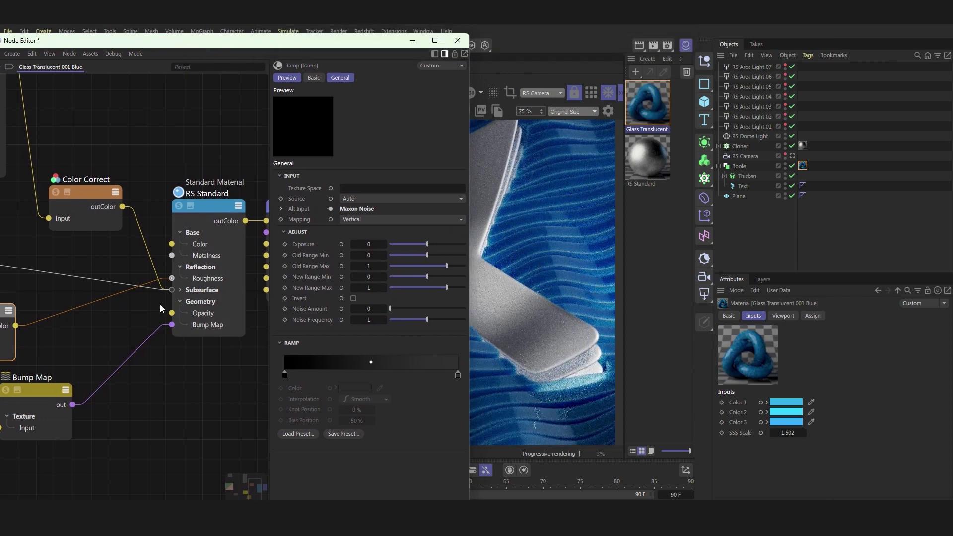
pyautogui.doubleClick(285, 374)
pyautogui.moveTo(231, 405); pyautogui.dragTo(288, 403)
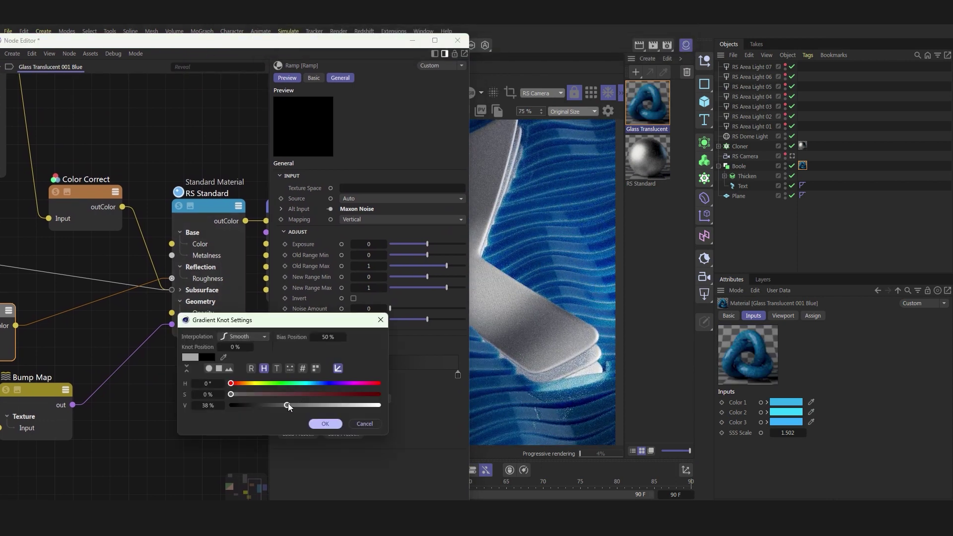
pyautogui.click(326, 423)
# Set the Ramp's right colour stop to white and close the node editor
pyautogui.click(458, 376)
pyautogui.doubleClick(458, 375)
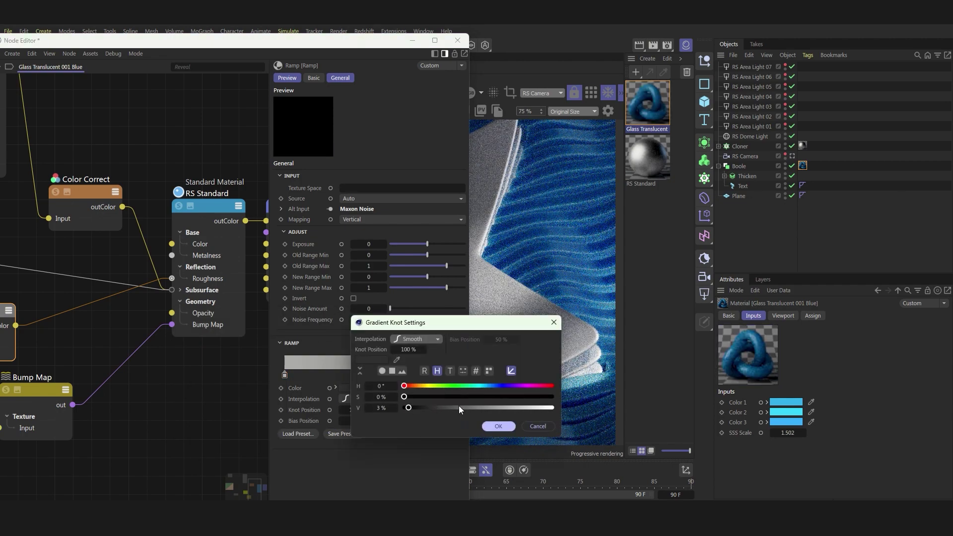
pyautogui.moveTo(459, 406); pyautogui.dragTo(528, 409)
pyautogui.click(496, 428)
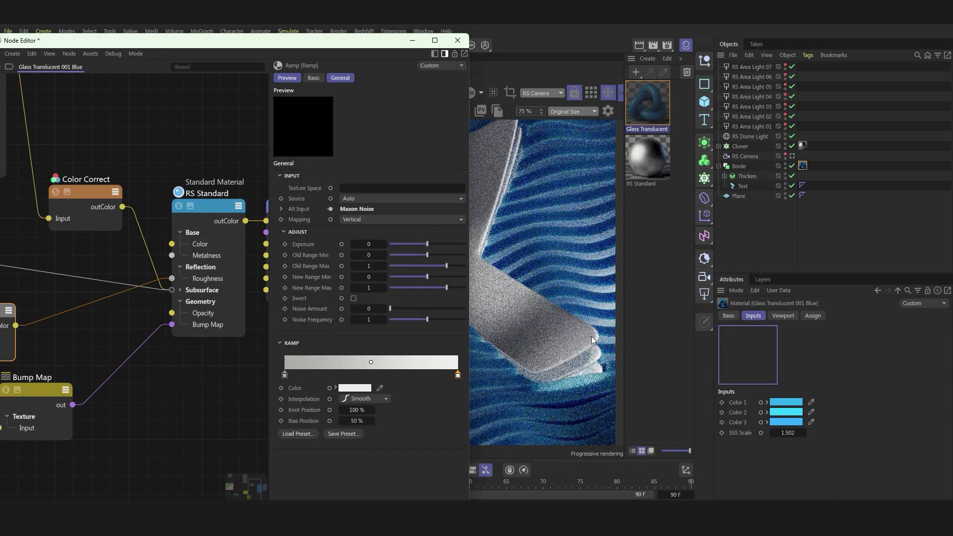
pyautogui.scroll(-2, 608, 255)
pyautogui.scroll(-2, 565, 265)
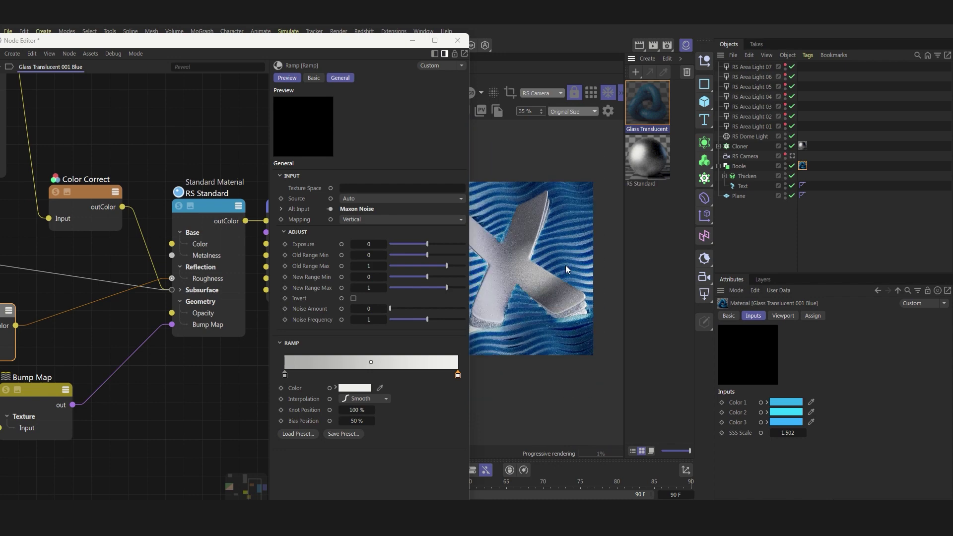
pyautogui.click(458, 41)
pyautogui.scroll(1, 562, 286)
# Stop the Redshift IPR updates in the RenderView, freezing the blue-glass image
pyautogui.scroll(1, 561, 285)
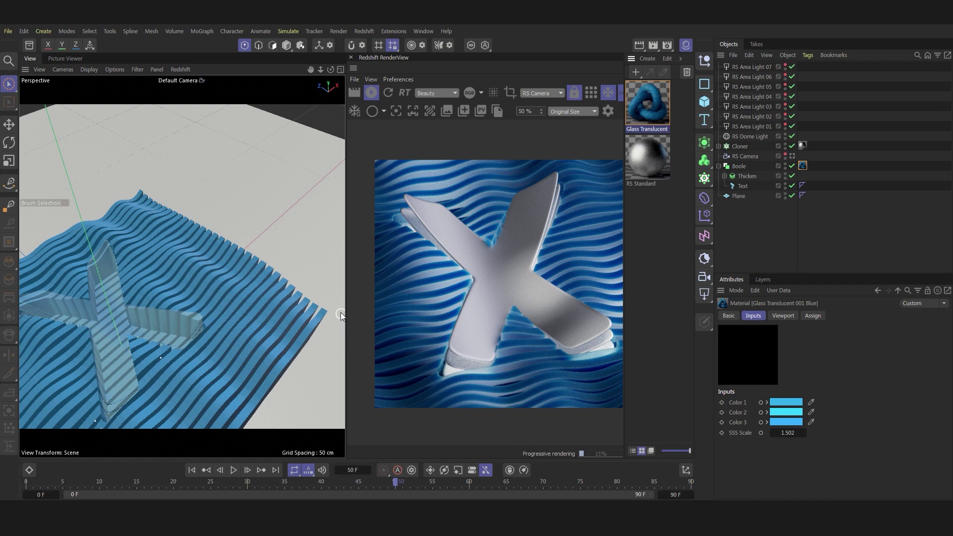
pyautogui.click(372, 94)
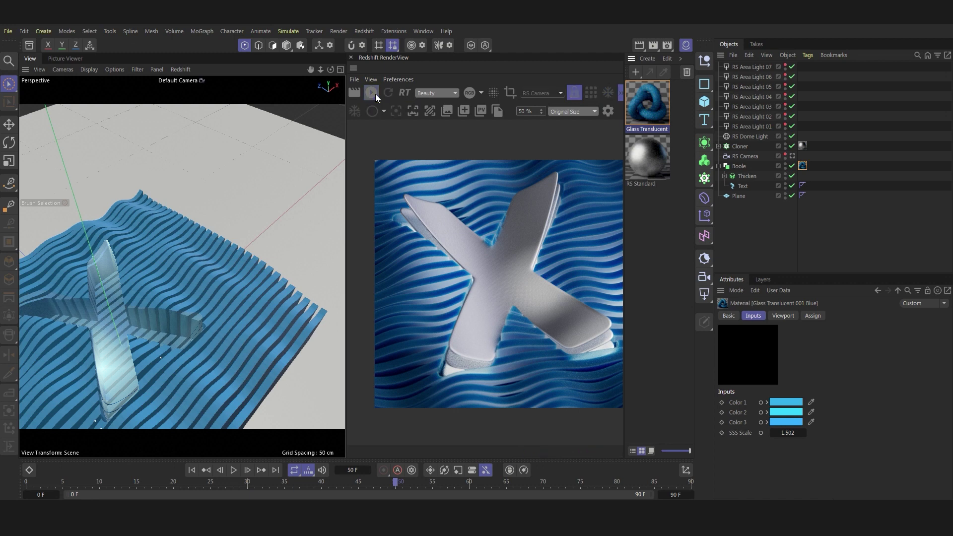